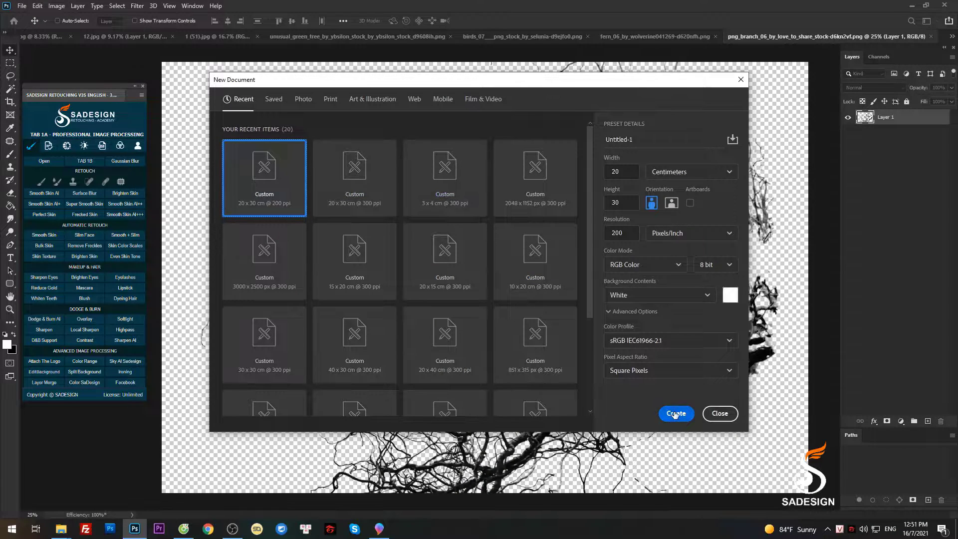
# Create the blank white 20 × 30 cm RGB document at 200 ppi
pyautogui.click(675, 413)
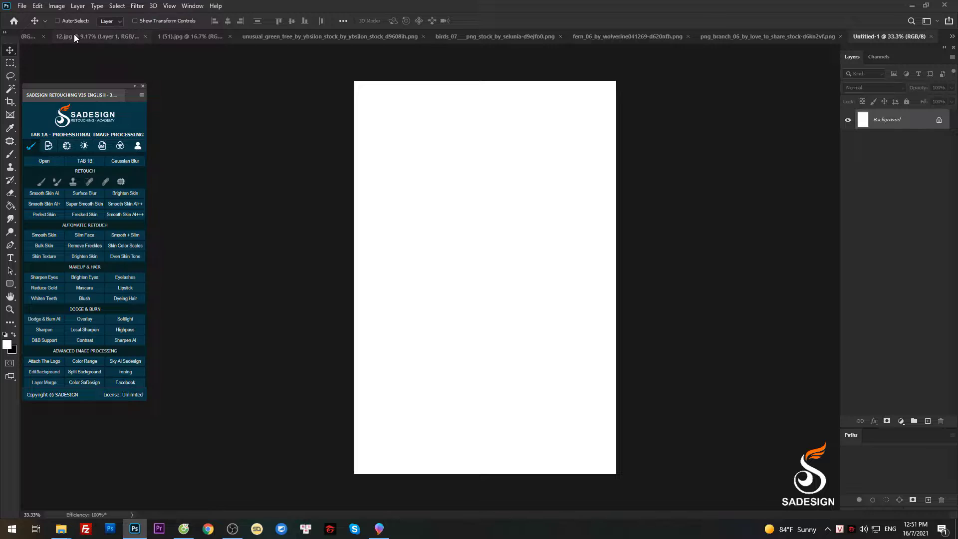
# Drag the sunset sky photo into the new Untitled-1 document
pyautogui.click(35, 37)
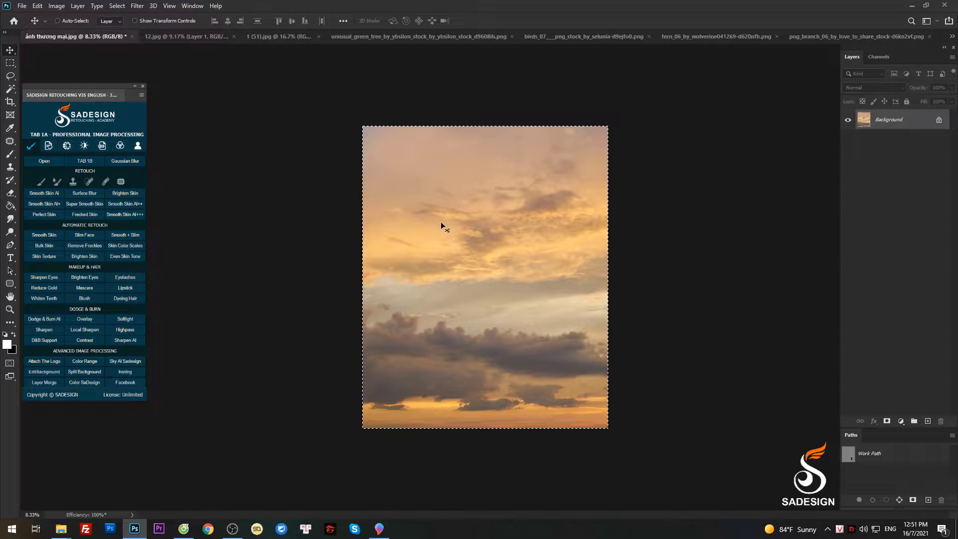
pyautogui.moveTo(462, 210); pyautogui.dragTo(867, 34)
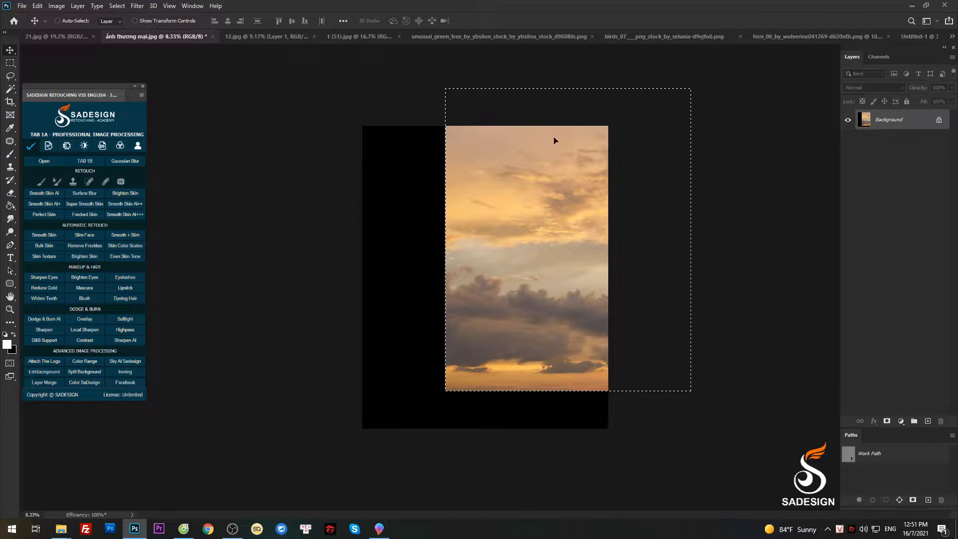
pyautogui.moveTo(868, 35)
pyautogui.mouseDown()
pyautogui.moveTo(888, 55)
pyautogui.moveTo(497, 244)
pyautogui.mouseUp()
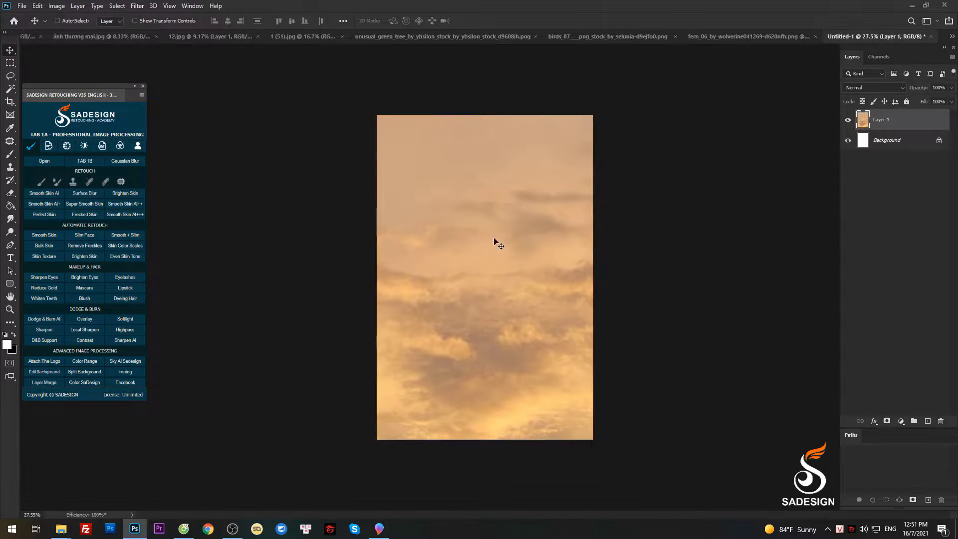
# Scale the sky layer down to about 38% and position it to fill the canvas
pyautogui.hotkey('ctrl', 't')
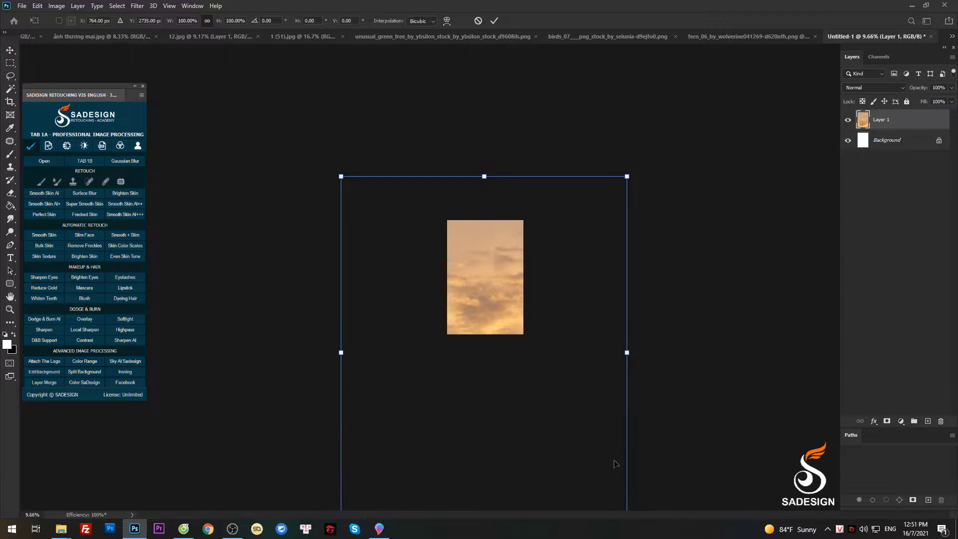
pyautogui.moveTo(592, 466); pyautogui.dragTo(487, 338)
pyautogui.moveTo(450, 303); pyautogui.dragTo(498, 307)
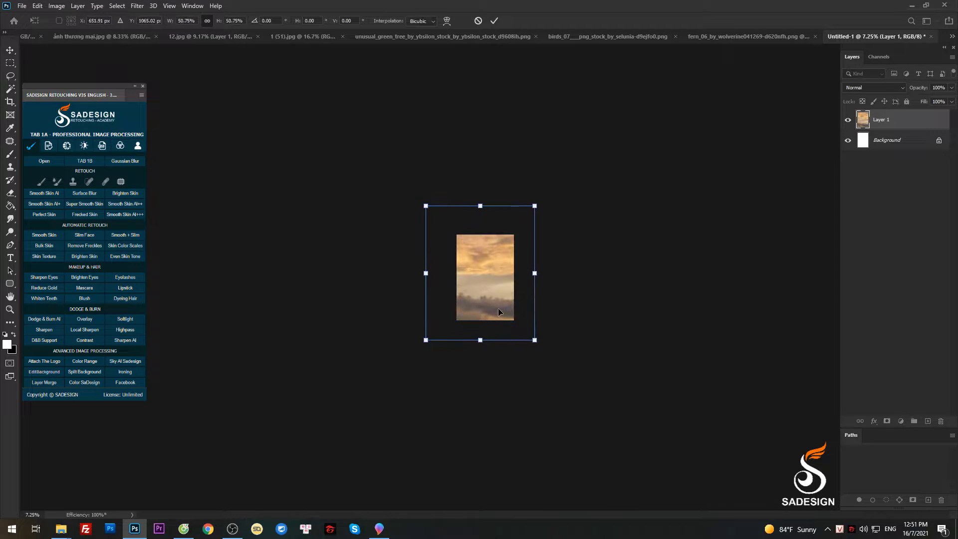
pyautogui.hotkey('ctrl', '+')
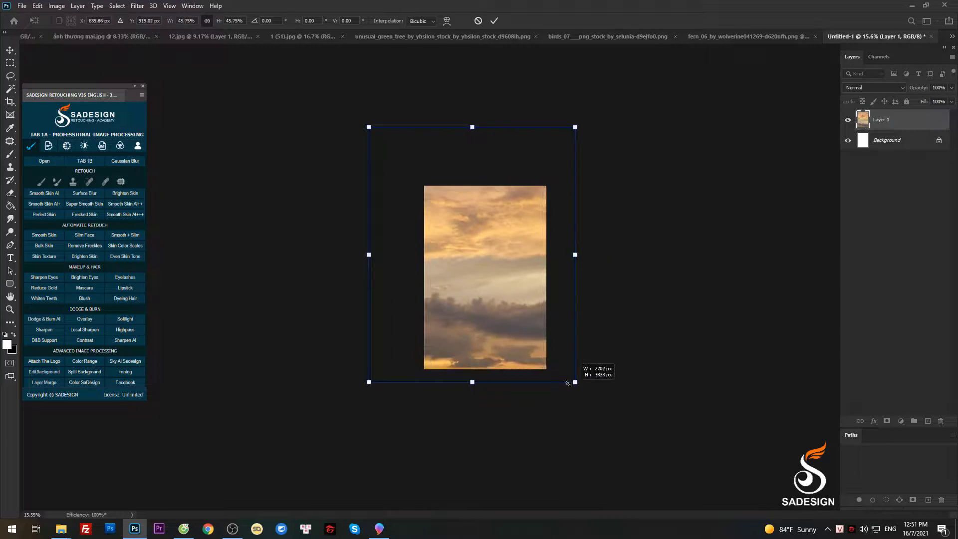
pyautogui.moveTo(607, 409); pyautogui.dragTo(544, 339)
pyautogui.moveTo(482, 280)
pyautogui.mouseDown()
pyautogui.moveTo(510, 275)
pyautogui.moveTo(525, 299)
pyautogui.mouseUp()
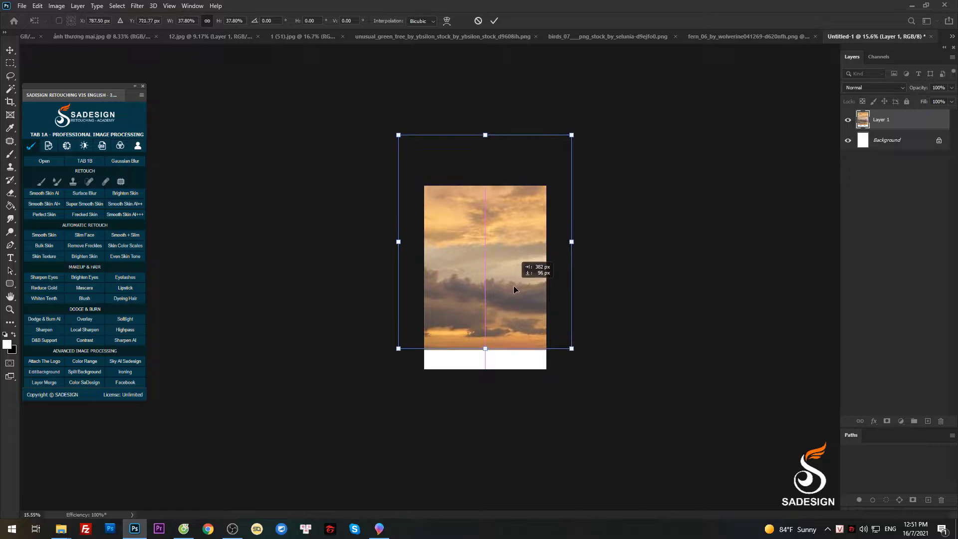
pyautogui.hotkey('ctrl', '+')
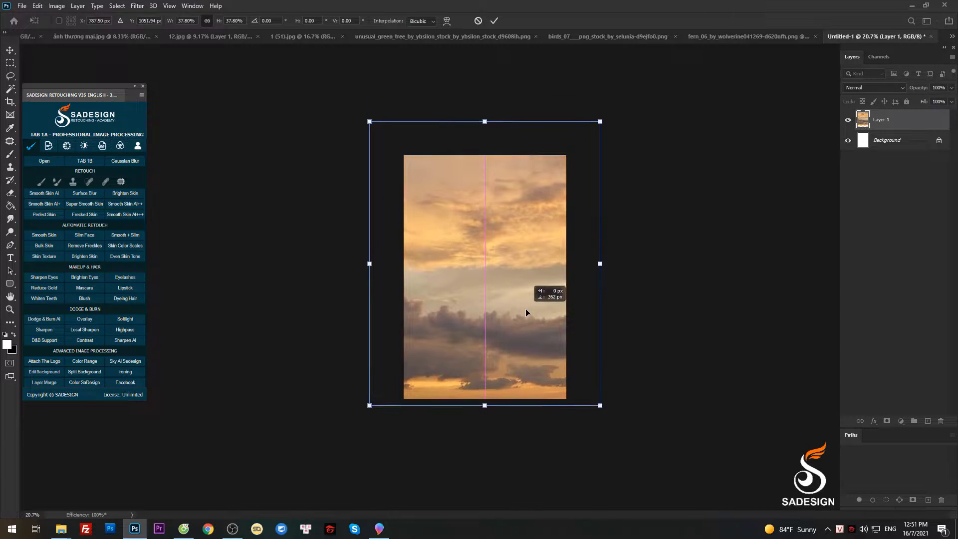
pyautogui.moveTo(525, 299); pyautogui.dragTo(526, 317)
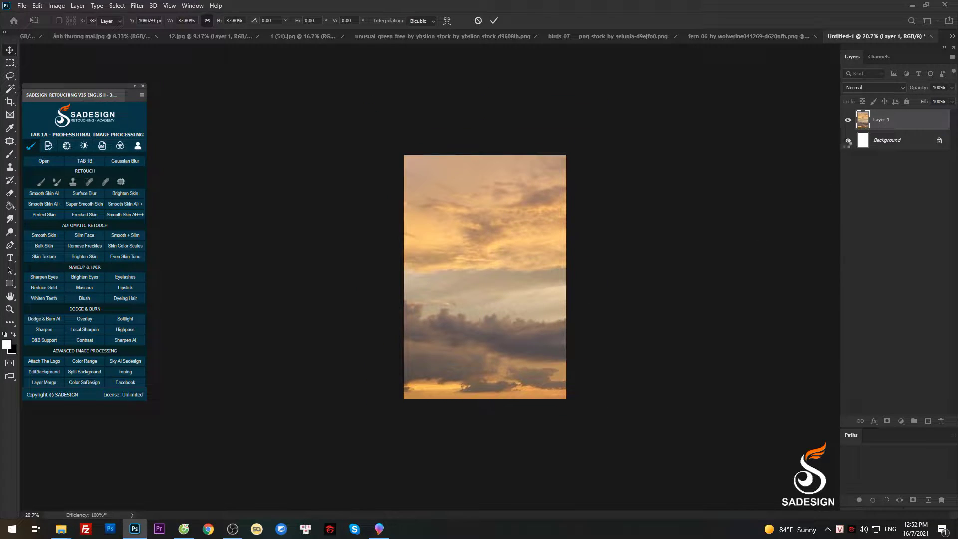
pyautogui.press('Return')
# Fill the white Background layer with the sky's orange using the Paint Bucket
pyautogui.click(878, 140)
pyautogui.press('g')
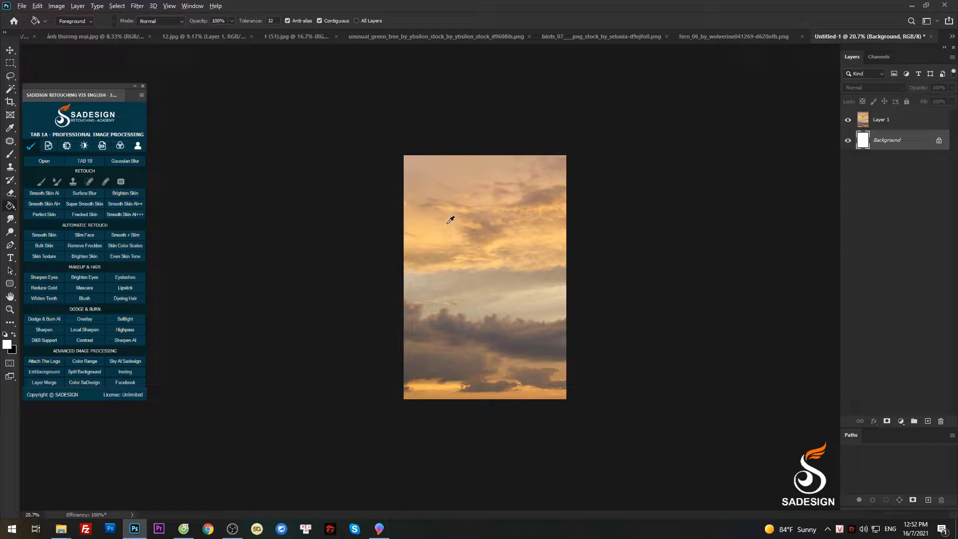
pyautogui.keyDown('alt'); pyautogui.click(447, 223); pyautogui.keyUp('alt')
pyautogui.scroll(3, 453, 262)
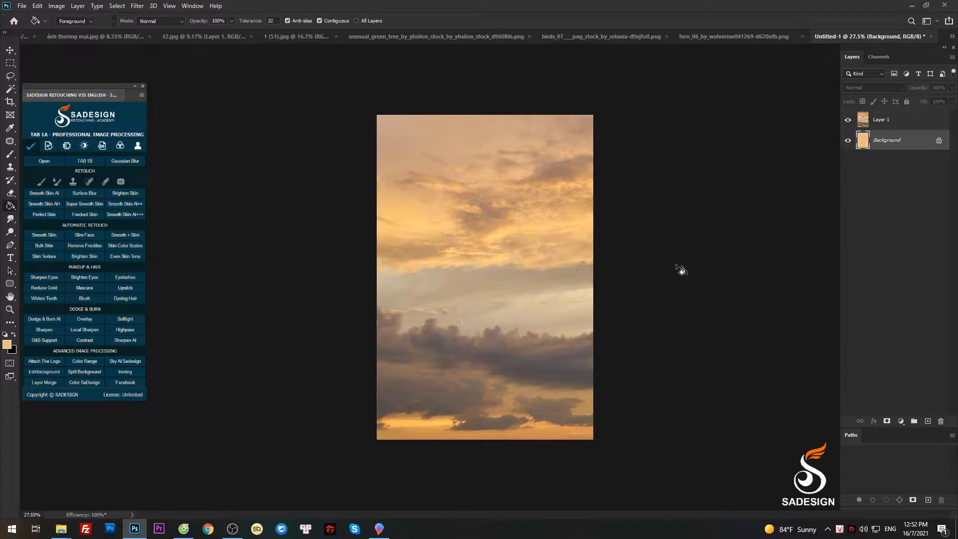
# Mask the sky layer, softly brushing black over the top and lower clouds
pyautogui.click(866, 125)
pyautogui.click(887, 420)
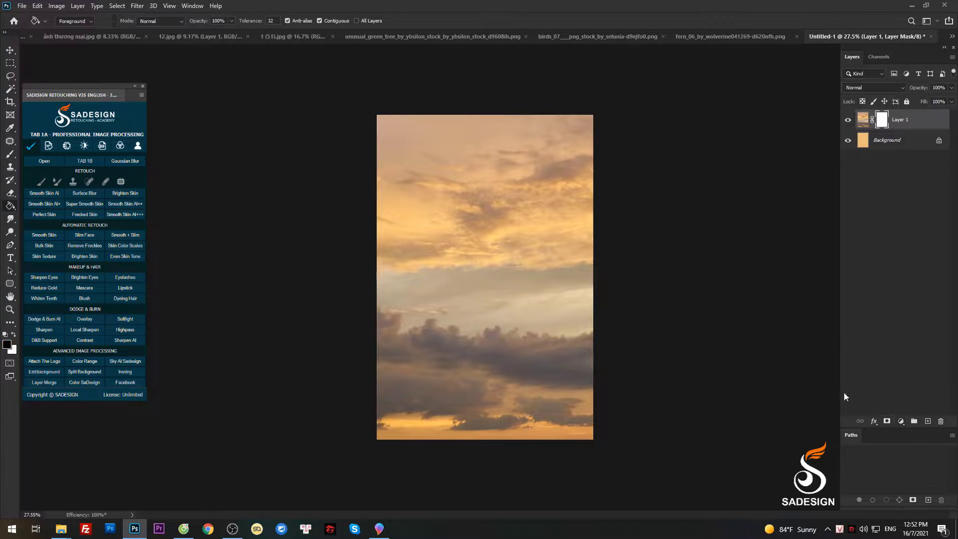
pyautogui.press('b')
pyautogui.press('d')
pyautogui.scroll(2, 454, 244)
pyautogui.scroll(-1, 448, 197)
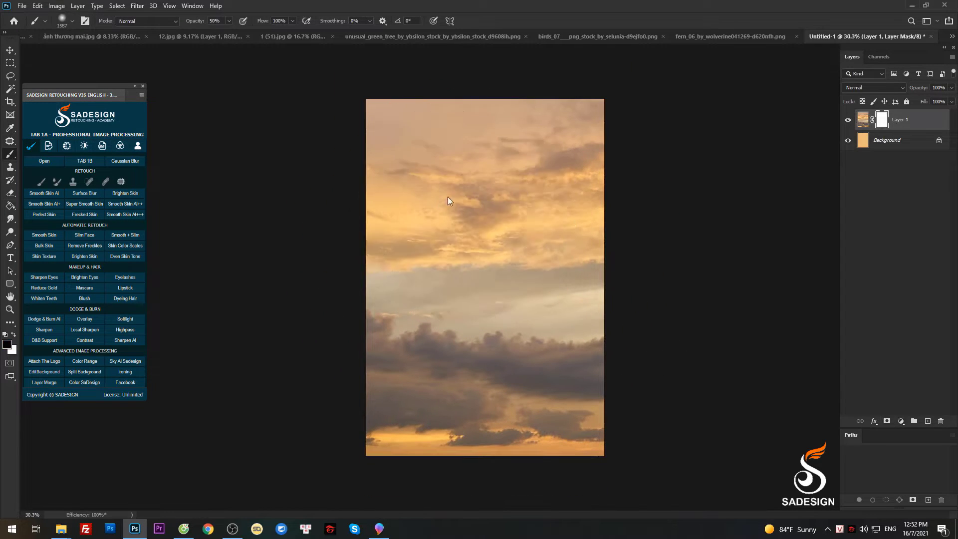
pyautogui.moveTo(431, 183); pyautogui.dragTo(439, 188)
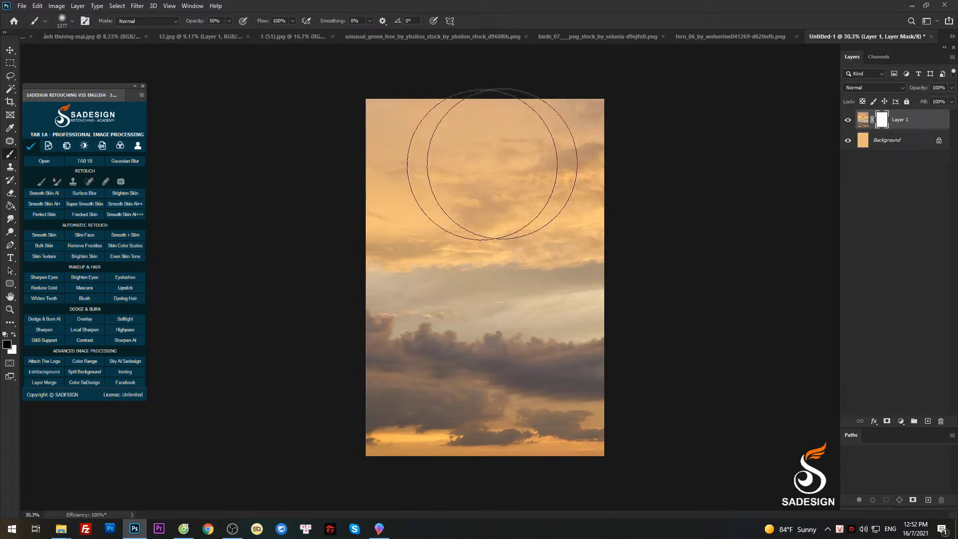
pyautogui.moveTo(514, 182); pyautogui.dragTo(534, 181)
pyautogui.moveTo(396, 428); pyautogui.dragTo(601, 426)
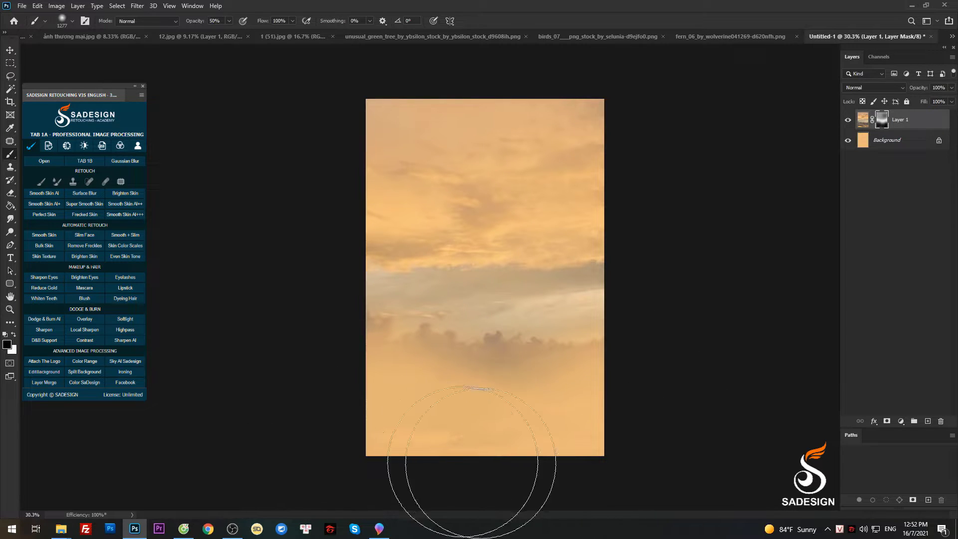
pyautogui.moveTo(622, 140)
pyautogui.mouseDown()
pyautogui.moveTo(396, 139)
pyautogui.moveTo(343, 171)
pyautogui.mouseUp()
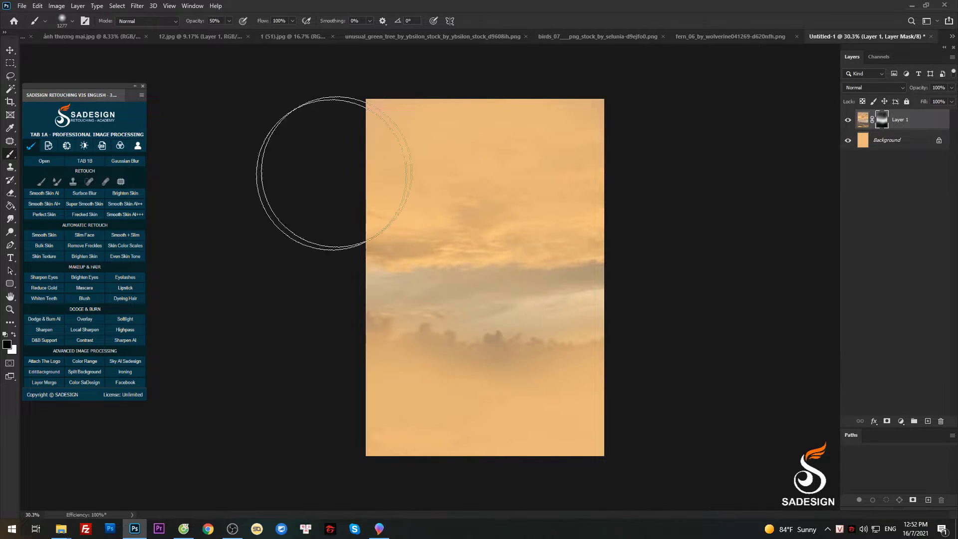
pyautogui.press('v')
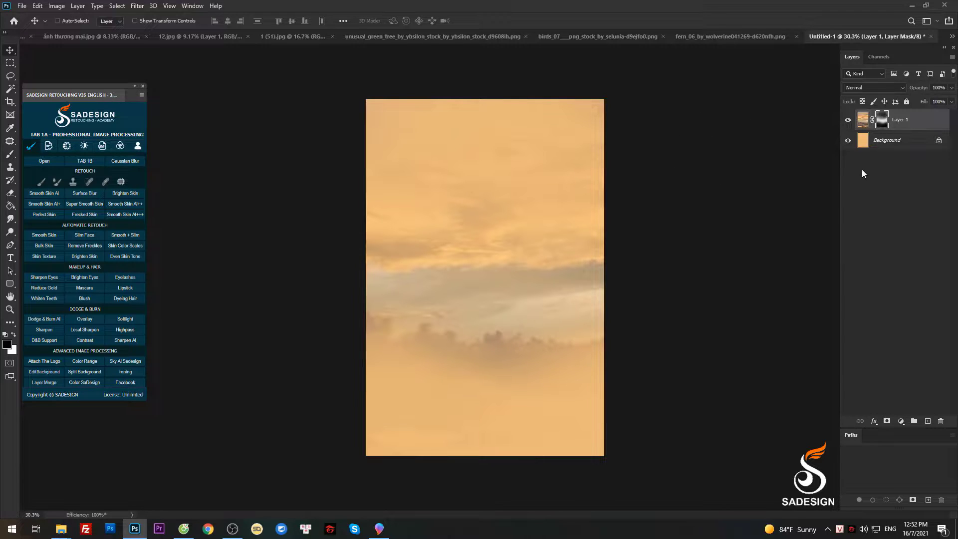
# Drag the rock from the 12.jpg image into the sky composition
pyautogui.click(687, 35)
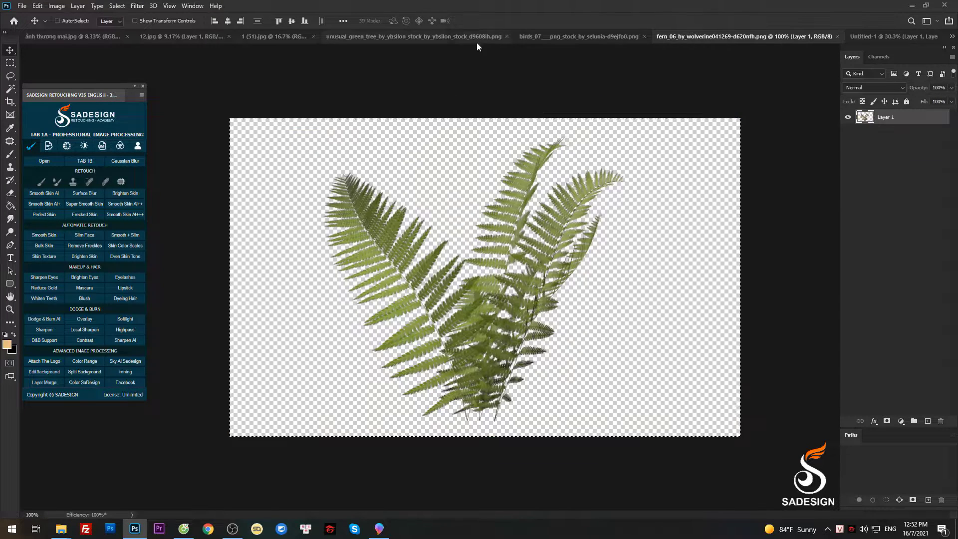
pyautogui.click(477, 38)
pyautogui.click(257, 35)
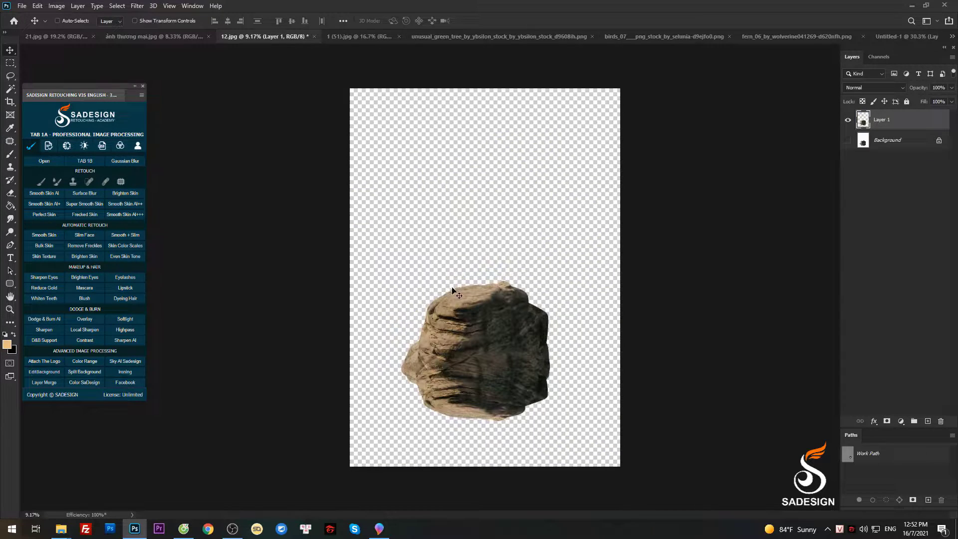
pyautogui.moveTo(484, 315)
pyautogui.mouseDown()
pyautogui.moveTo(855, 44)
pyautogui.moveTo(524, 300)
pyautogui.mouseUp()
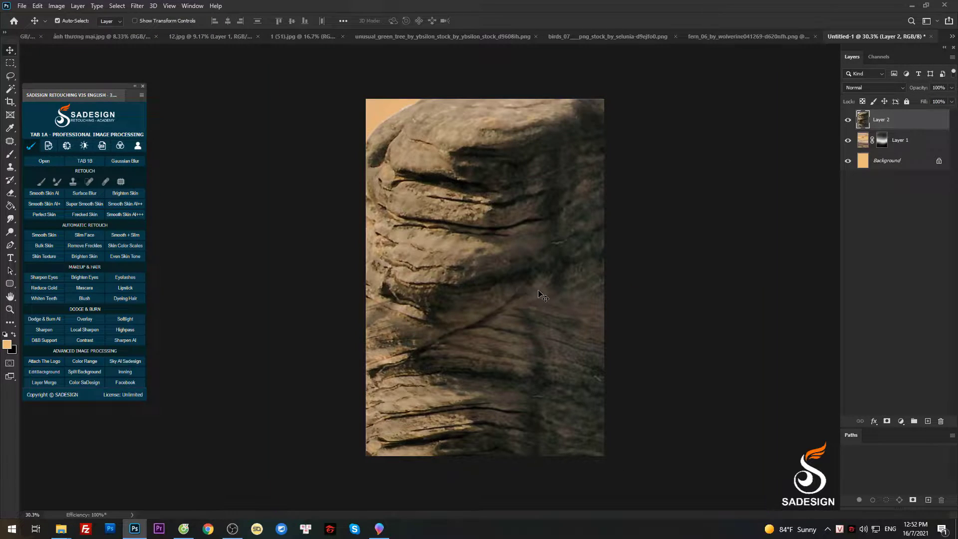
# Scale the rock to about a third and place it just below the canvas centre
pyautogui.hotkey('ctrl', 't')
pyautogui.hotkey('ctrl', '0')
pyautogui.moveTo(643, 415); pyautogui.dragTo(456, 236)
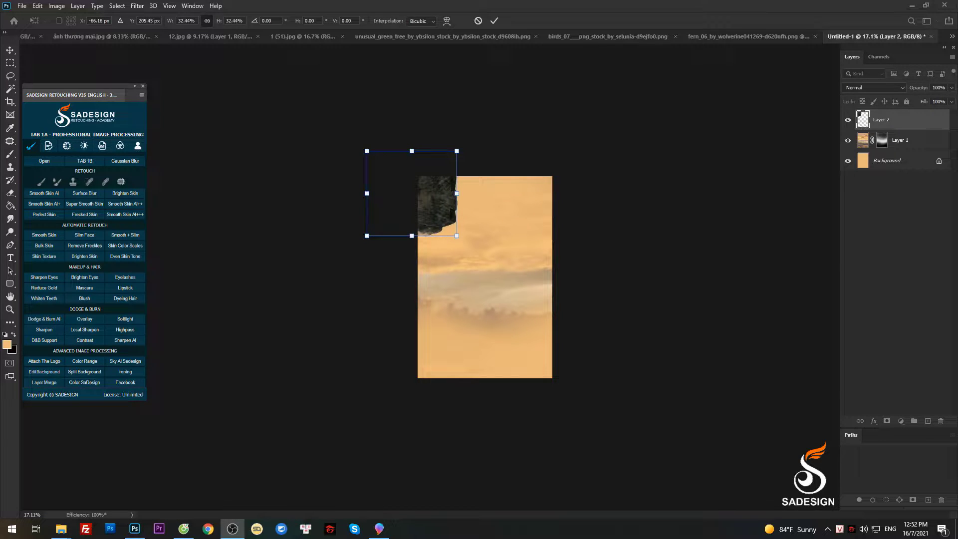
pyautogui.hotkey('ctrl', '0')
pyautogui.press('Return')
pyautogui.moveTo(399, 182); pyautogui.dragTo(491, 318)
pyautogui.scroll(2, 491, 318)
pyautogui.hotkey('ctrl', 't')
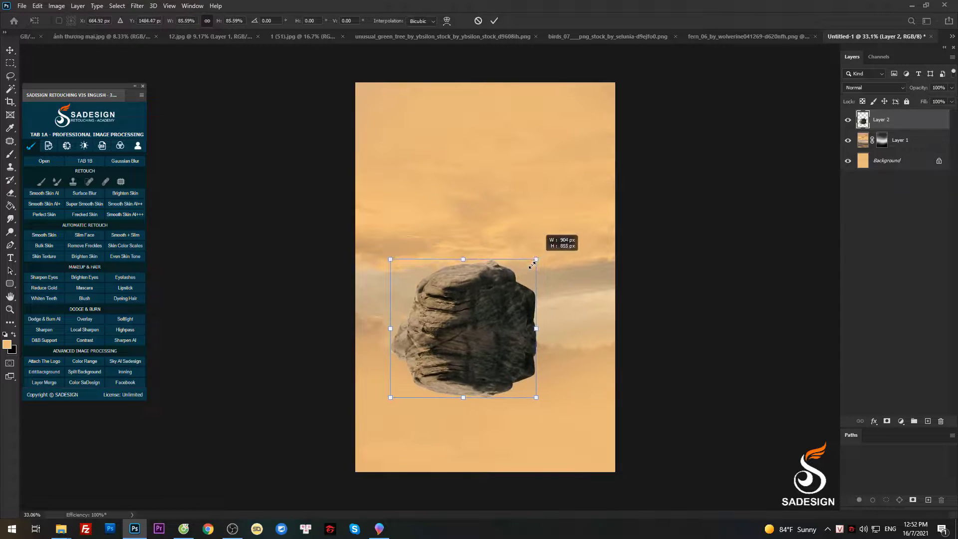
pyautogui.moveTo(564, 232)
pyautogui.mouseDown()
pyautogui.moveTo(508, 295)
pyautogui.moveTo(549, 262)
pyautogui.moveTo(537, 286)
pyautogui.moveTo(553, 276)
pyautogui.moveTo(522, 302)
pyautogui.mouseUp()
pyautogui.press('Return')
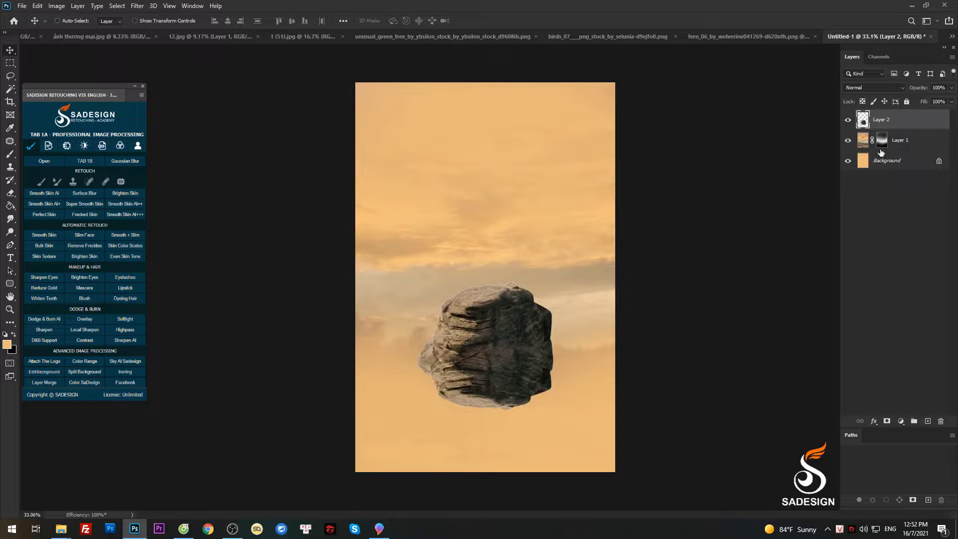
# Add a new Layer 3 and paint a dark shadow beneath the rock at full opacity
pyautogui.click(882, 147)
pyautogui.hotkey('ctrl', 'shift', 'alt', 'n')
pyautogui.press('b')
pyautogui.scroll(2, 548, 326)
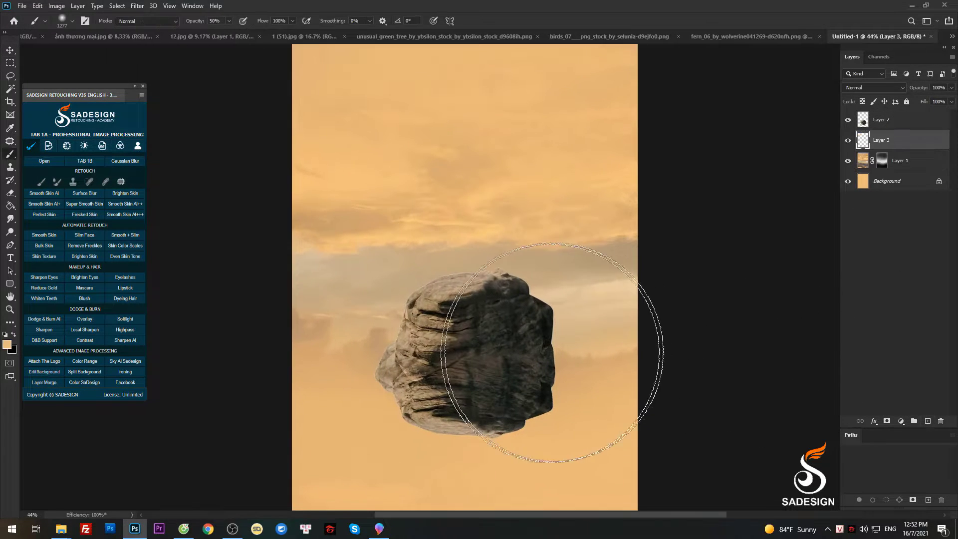
pyautogui.scroll(-1, 504, 373)
pyautogui.scroll(-1, 513, 342)
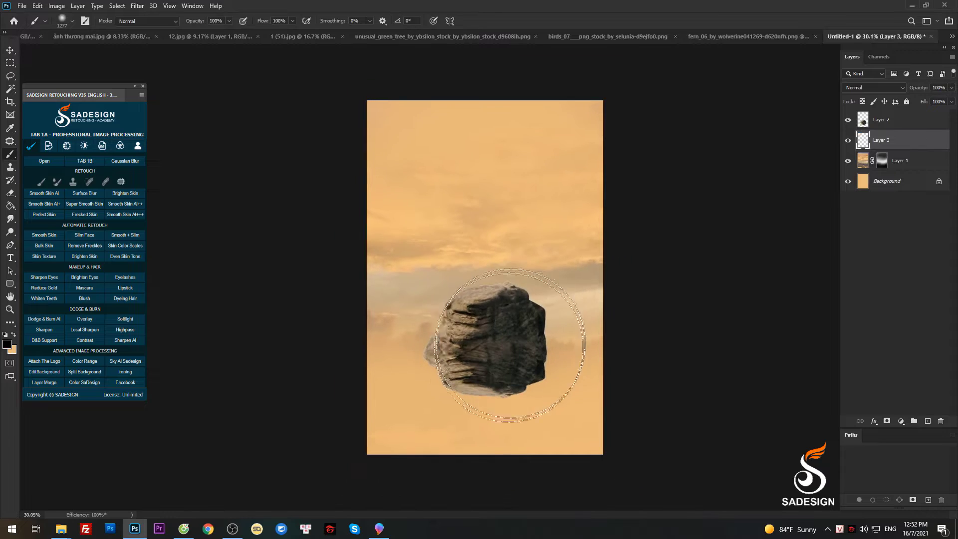
pyautogui.press('0')
pyautogui.moveTo(470, 406); pyautogui.dragTo(491, 378)
# Squash the shadow into a thin, flat band under the rock
pyautogui.hotkey('ctrl', 't')
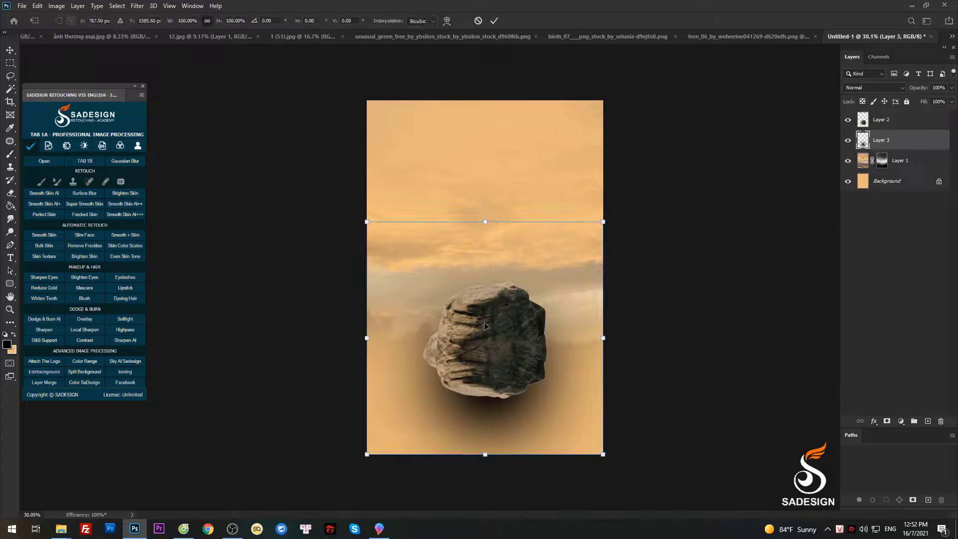
pyautogui.moveTo(486, 221)
pyautogui.mouseDown()
pyautogui.moveTo(486, 429)
pyautogui.moveTo(499, 411)
pyautogui.moveTo(519, 430)
pyautogui.mouseUp()
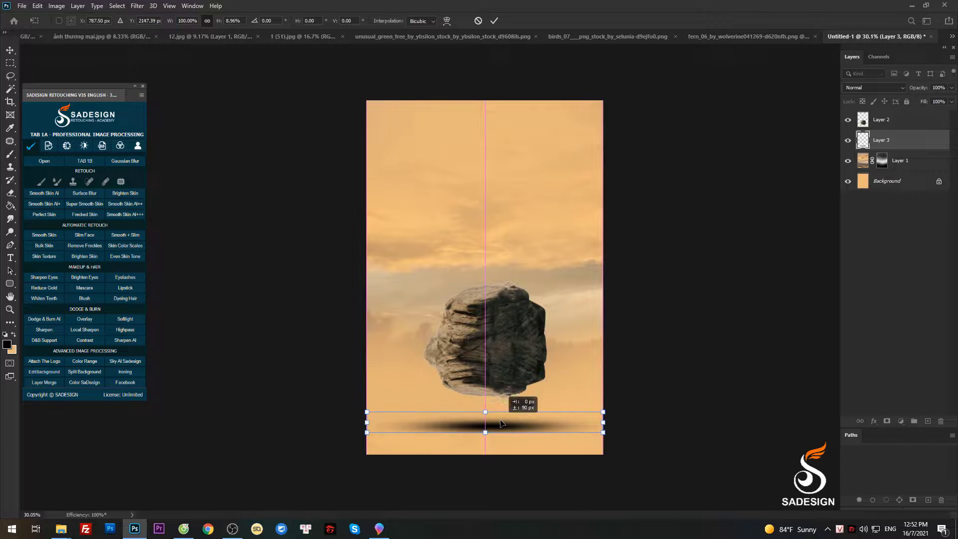
pyautogui.doubleClick(519, 431)
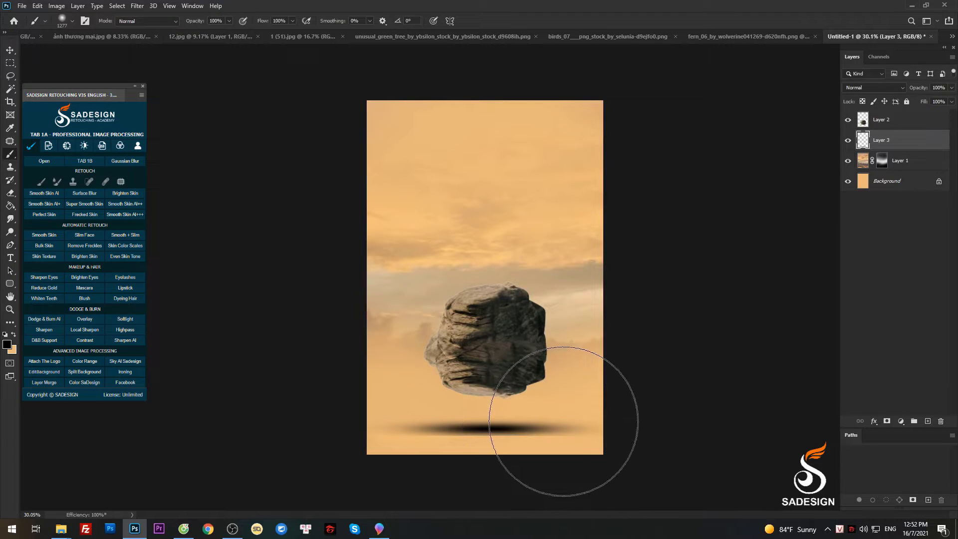
pyautogui.hotkey('ctrl', 't')
pyautogui.moveTo(486, 437); pyautogui.dragTo(485, 432)
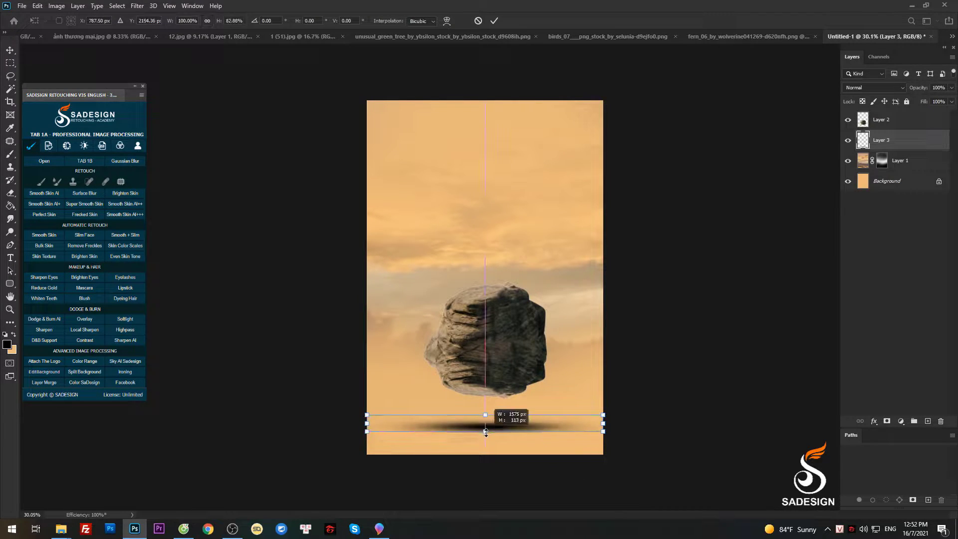
pyautogui.press('Return')
# Mask the shadow layer and fade its lower edges with a 40% black brush
pyautogui.press('b')
pyautogui.press('v')
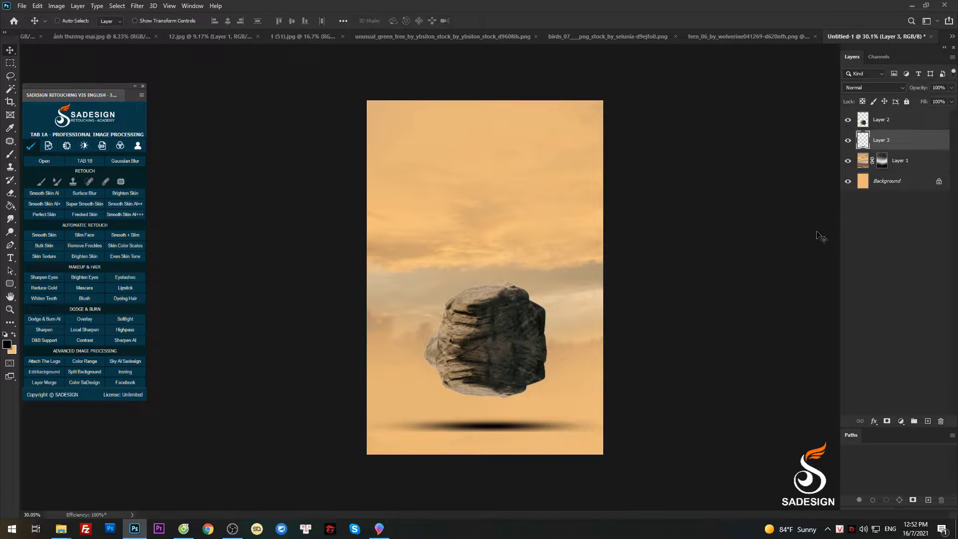
pyautogui.click(888, 425)
pyautogui.press('b')
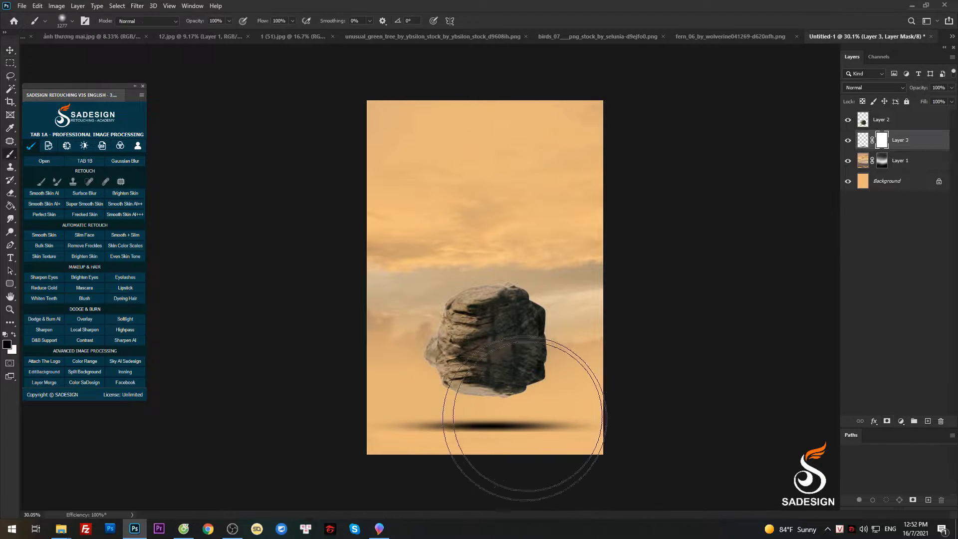
pyautogui.scroll(2, 488, 400)
pyautogui.scroll(2, 424, 361)
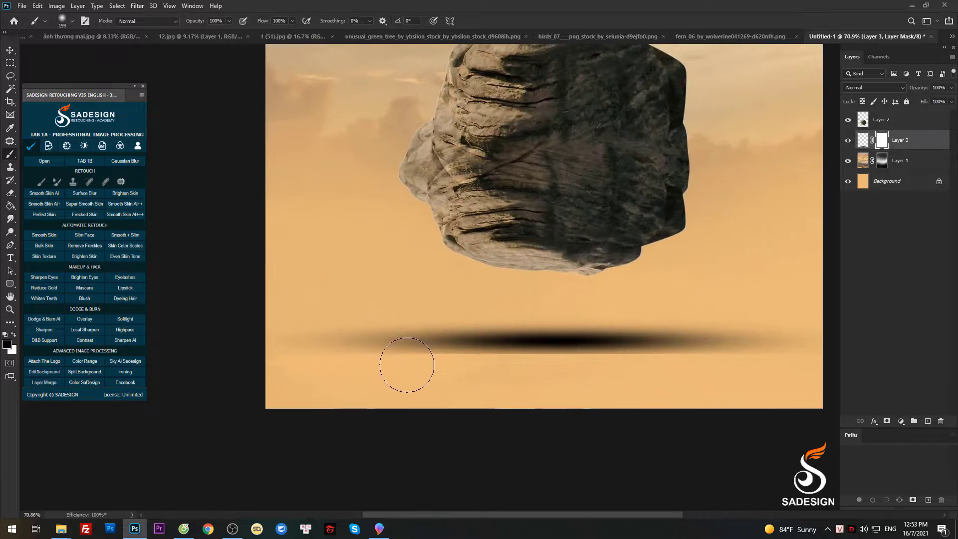
pyautogui.press('4')
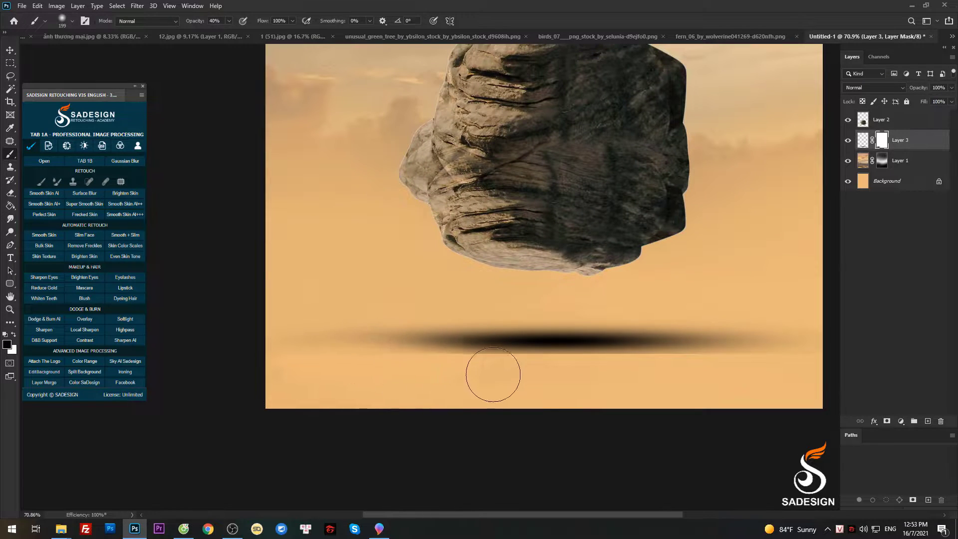
pyautogui.hscroll(3, 410, 376)
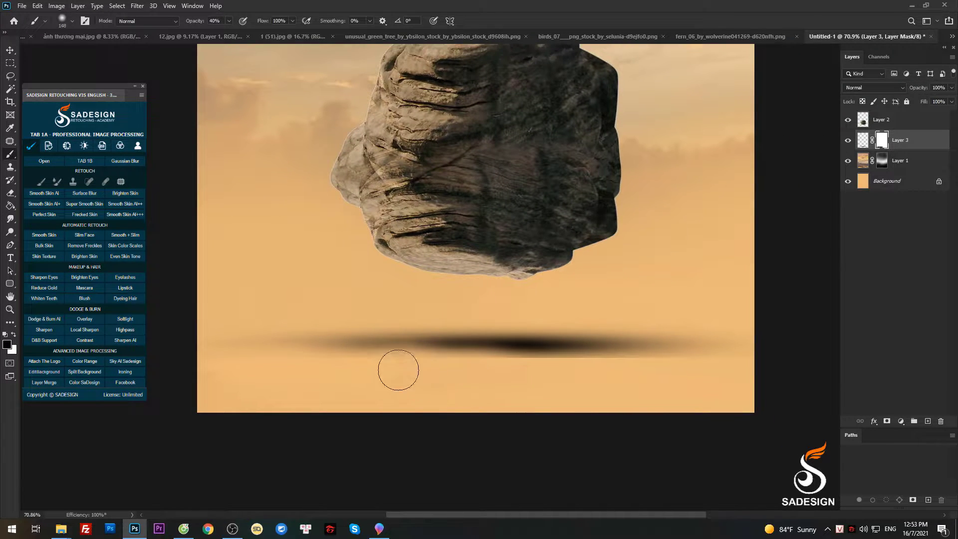
pyautogui.moveTo(426, 376)
pyautogui.mouseDown()
pyautogui.moveTo(467, 370)
pyautogui.moveTo(581, 380)
pyautogui.mouseUp()
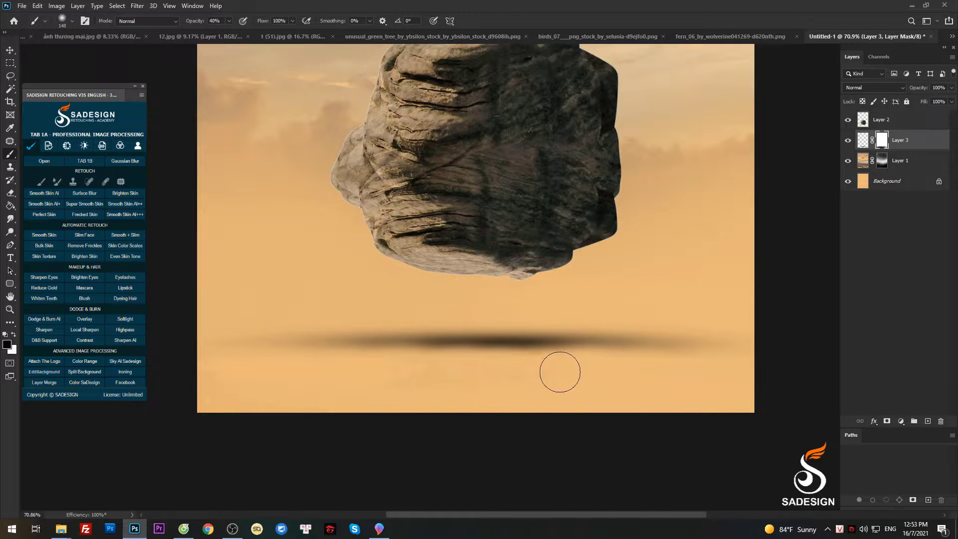
pyautogui.moveTo(560, 372); pyautogui.dragTo(624, 384)
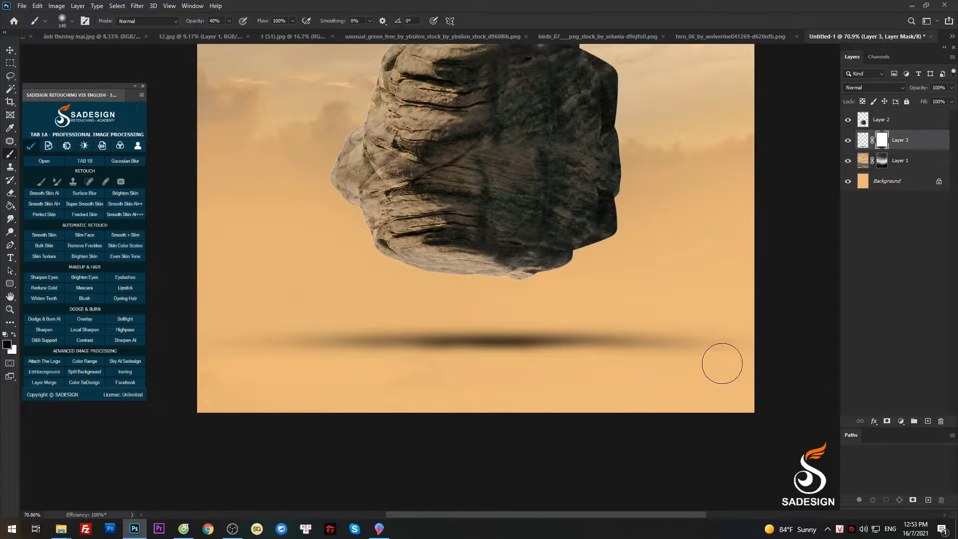
pyautogui.scroll(-3, 722, 363)
# Stretch the shadow slightly wider on both left and right sides
pyautogui.hotkey('ctrl', 't')
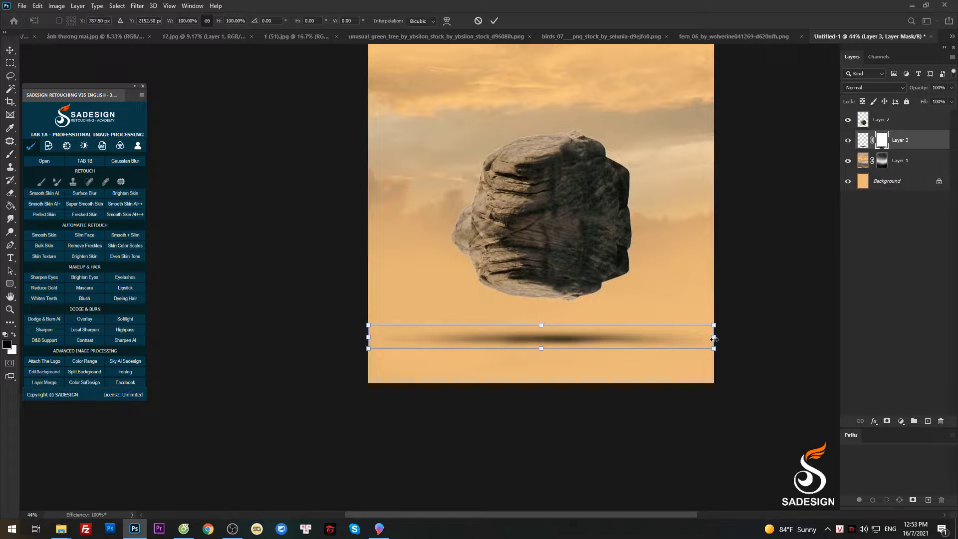
pyautogui.moveTo(715, 338); pyautogui.dragTo(724, 339)
pyautogui.moveTo(367, 336); pyautogui.dragTo(359, 336)
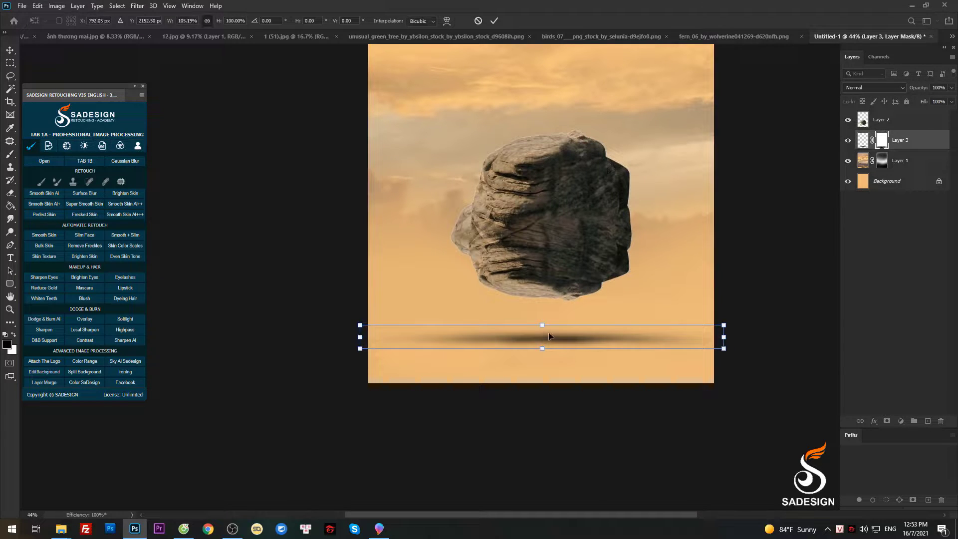
pyautogui.press('Return')
# Lower the shadow layer's opacity to 75%
pyautogui.scroll(-3, 594, 338)
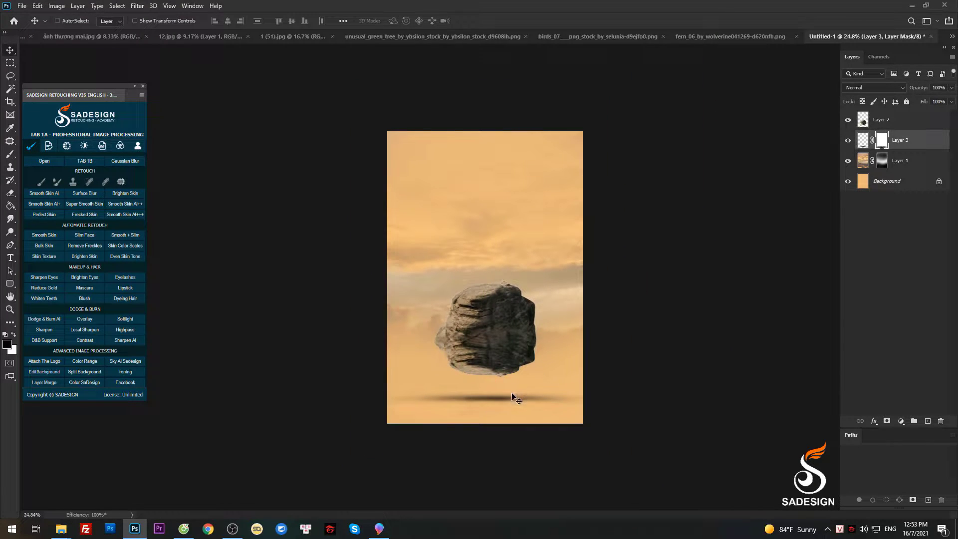
pyautogui.press('b')
pyautogui.scroll(1, 617, 371)
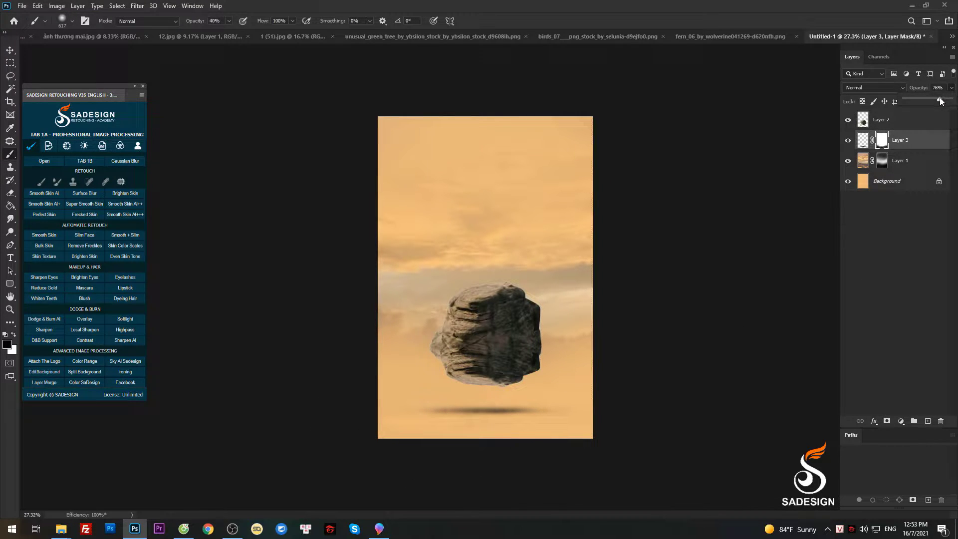
pyautogui.moveTo(942, 97); pyautogui.dragTo(939, 97)
# Add a Brightness/Contrast layer clipped to the rock with Brightness -19, Contrast -4
pyautogui.press('v')
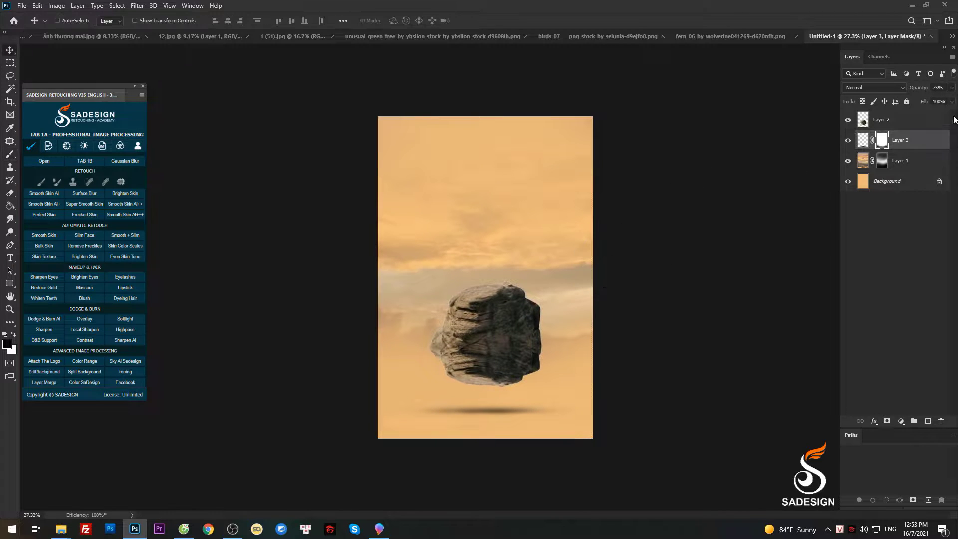
pyautogui.click(891, 124)
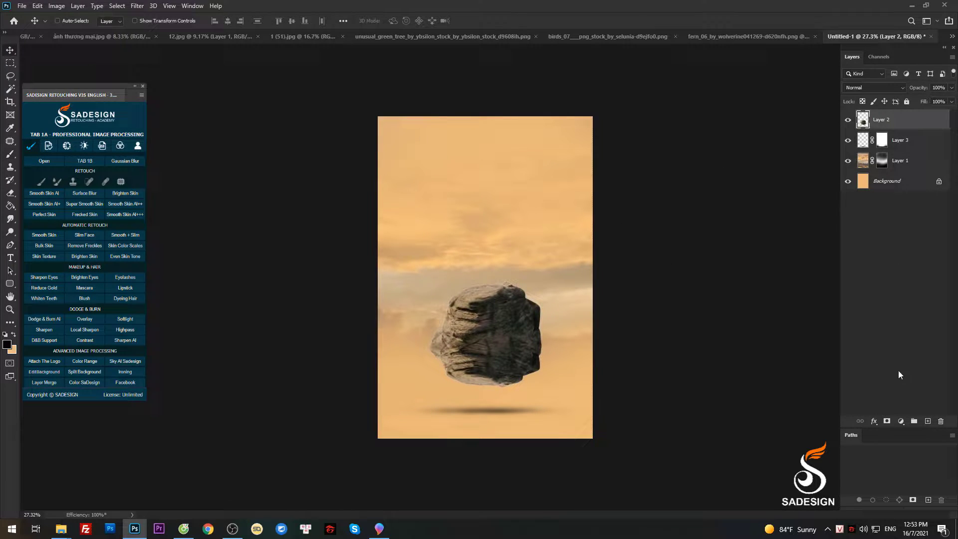
pyautogui.click(900, 423)
pyautogui.click(896, 276)
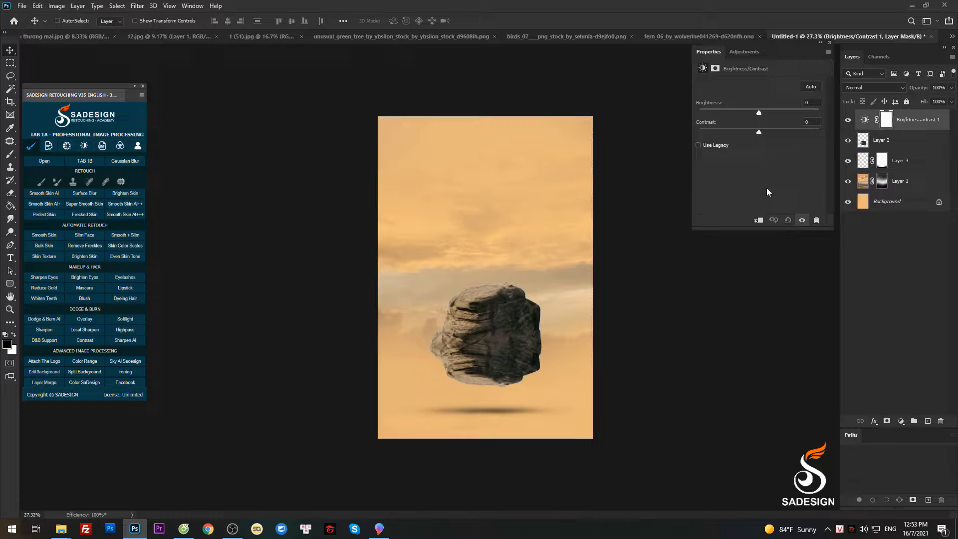
pyautogui.click(755, 221)
pyautogui.moveTo(757, 110); pyautogui.dragTo(757, 133)
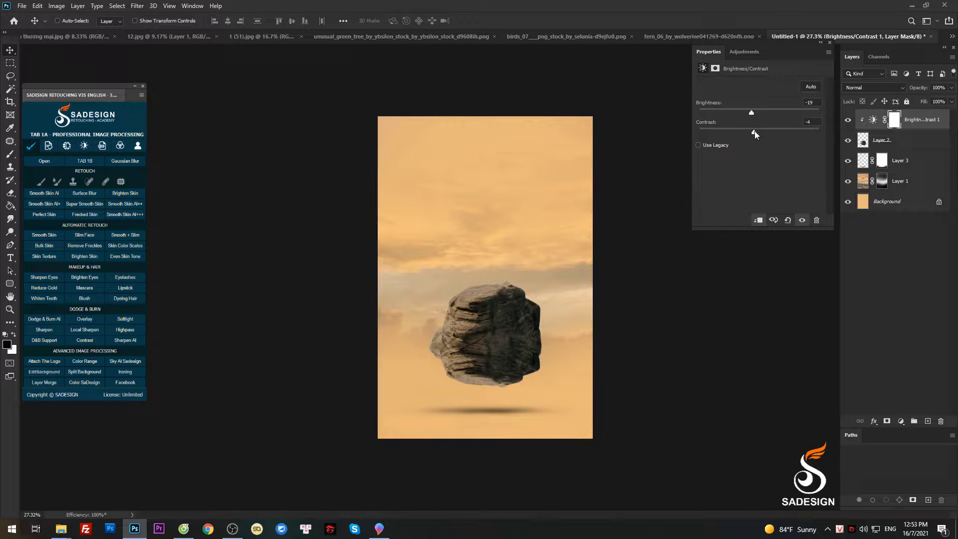
pyautogui.click(829, 41)
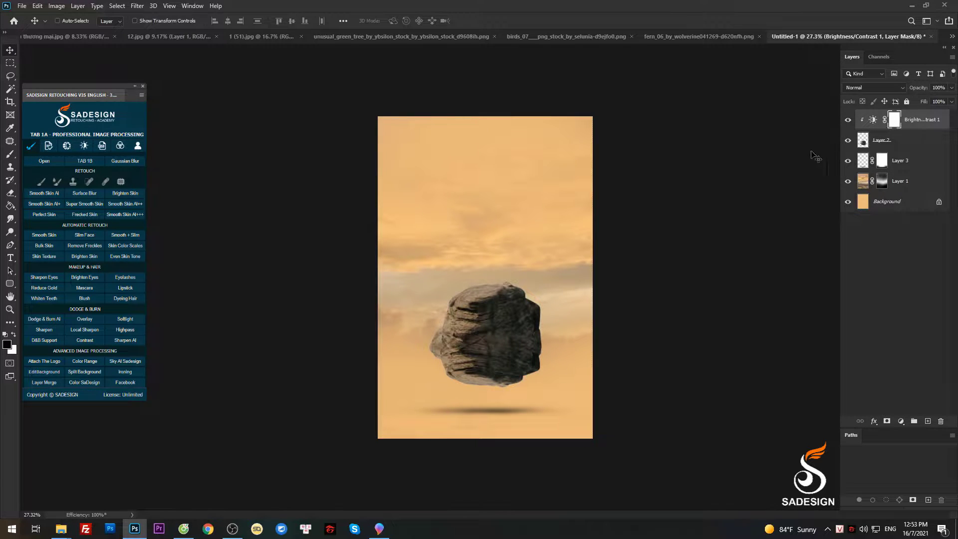
# Brush the adjustment's mask to keep the rock's top lighter
pyautogui.press('b')
pyautogui.scroll(1, 454, 290)
pyautogui.scroll(1, 454, 290)
pyautogui.click(454, 290)
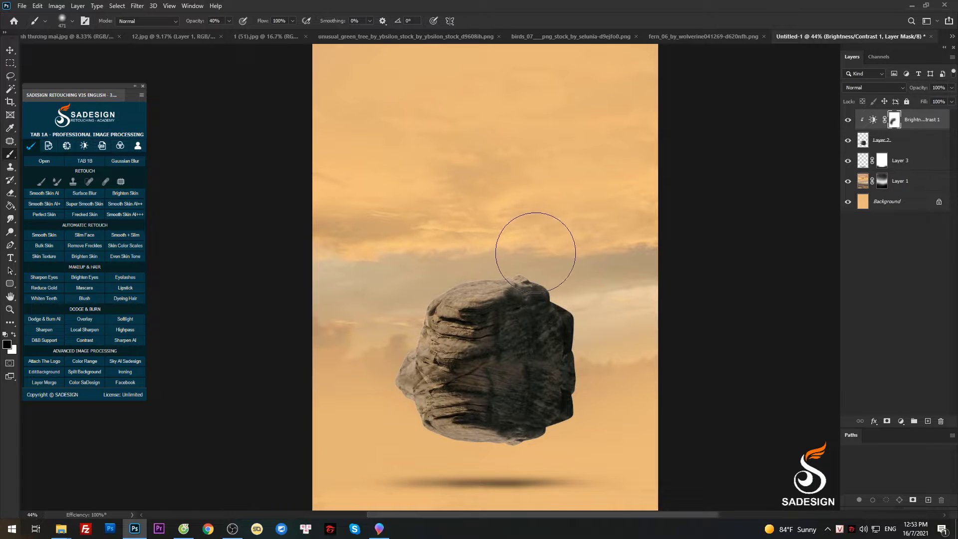
# Apply Layer > Matting edge cleanup to the rock layer, Layer 2
pyautogui.click(864, 141)
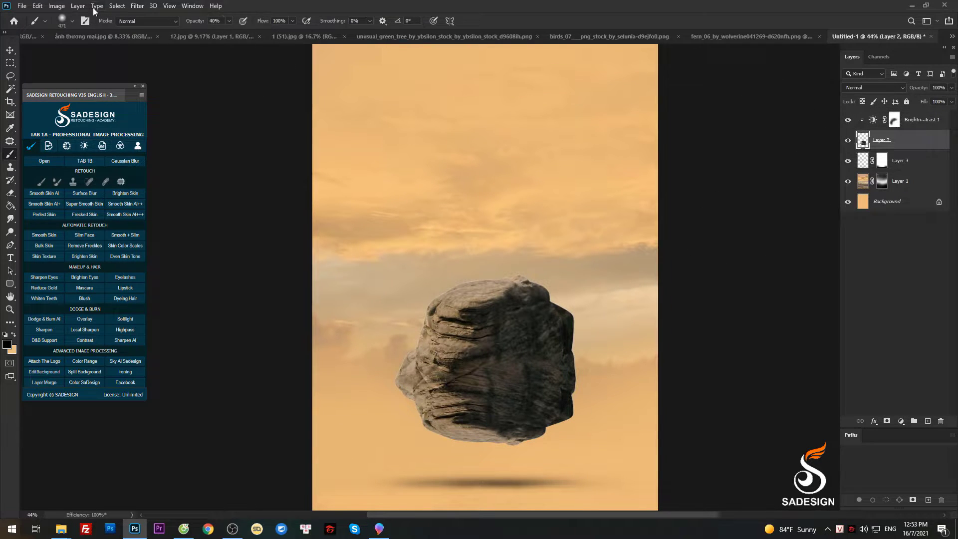
pyautogui.click(76, 6)
pyautogui.click(215, 407)
pyautogui.press('v')
pyautogui.scroll(-2, 686, 245)
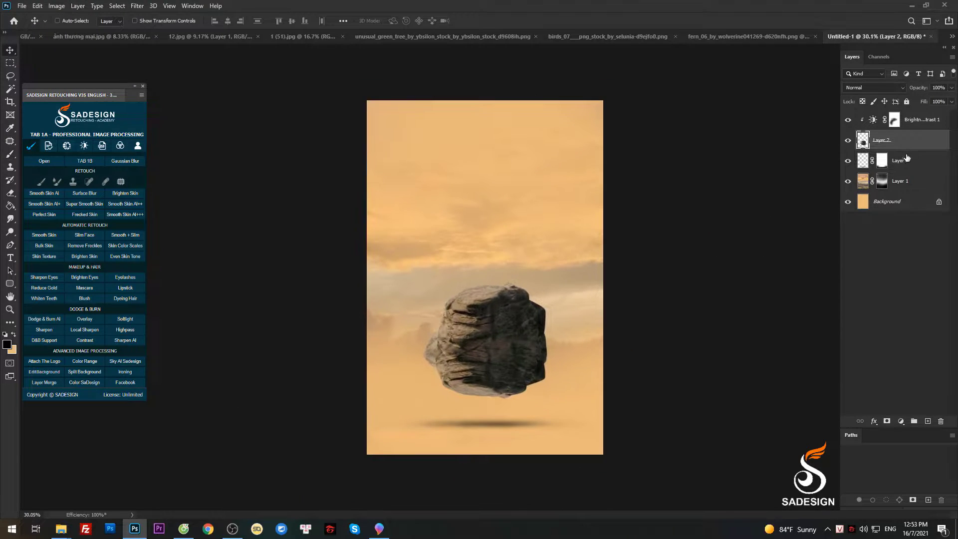
# Add a clipped Color Balance adjustment with Midtones +5, +1, -5 on the rock
pyautogui.click(915, 119)
pyautogui.click(901, 420)
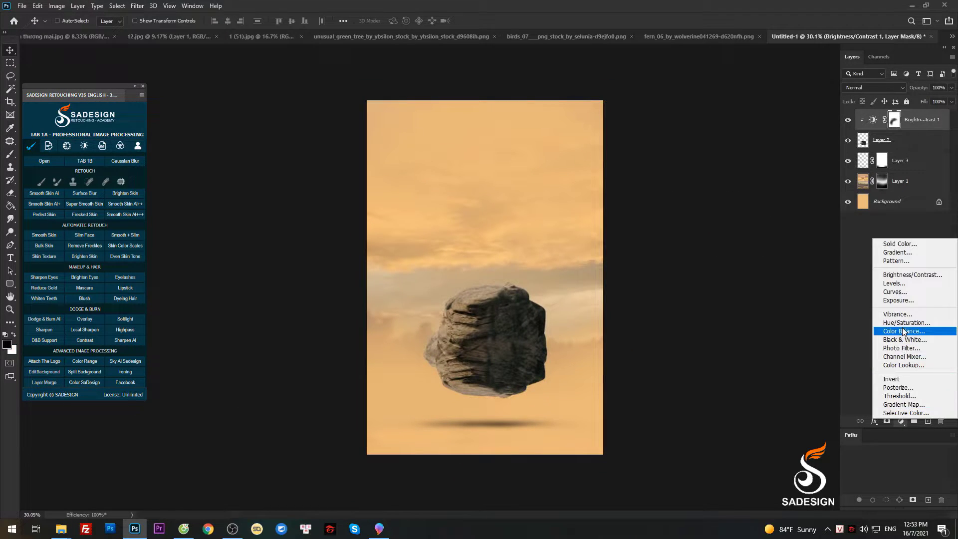
pyautogui.click(891, 332)
pyautogui.hotkey('ctrl', '0')
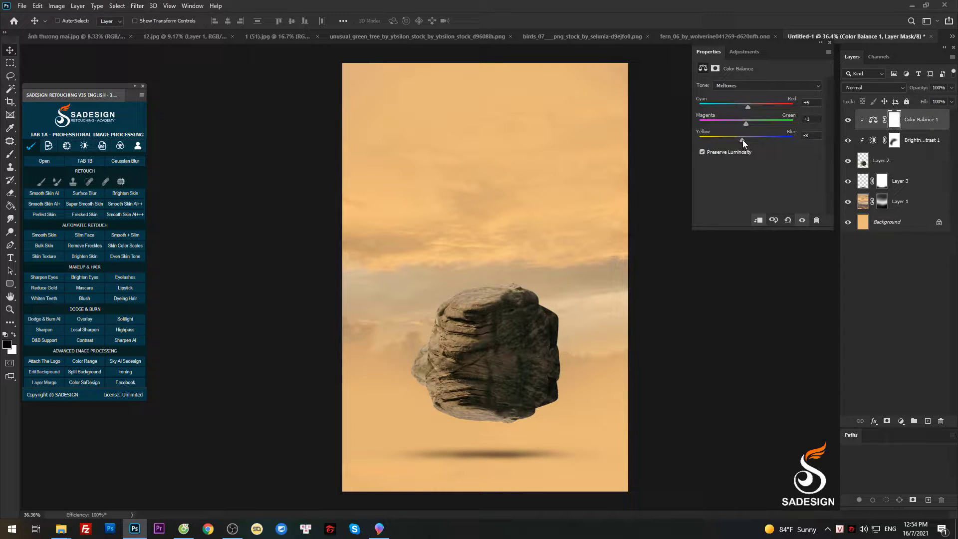
pyautogui.click(830, 43)
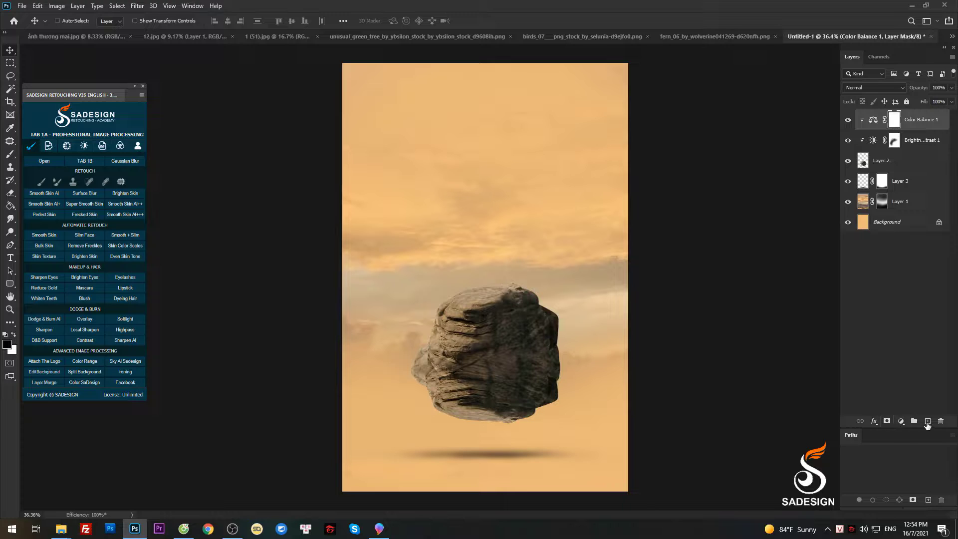
# Add a Curves adjustment clipped to the rock, masked off the rock's top
pyautogui.click(901, 421)
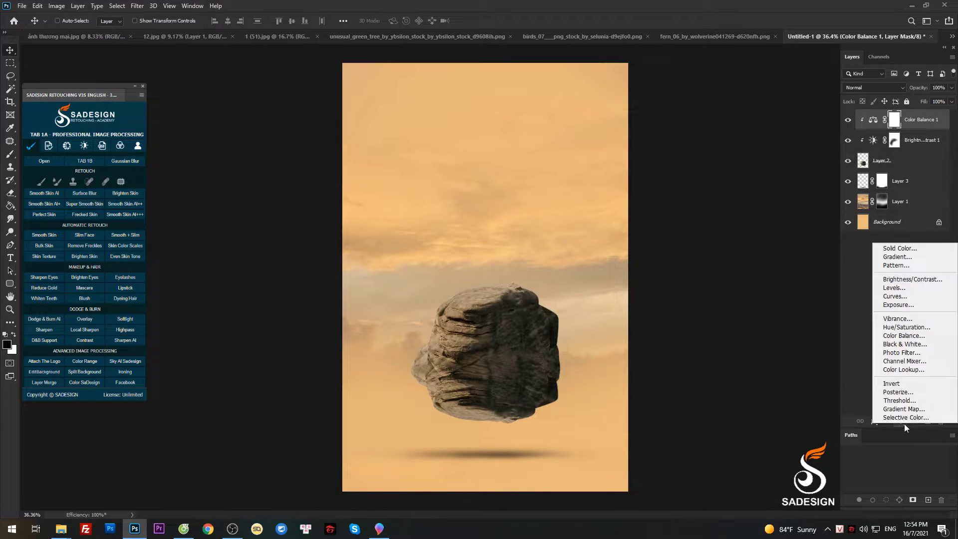
pyautogui.click(886, 295)
pyautogui.click(758, 220)
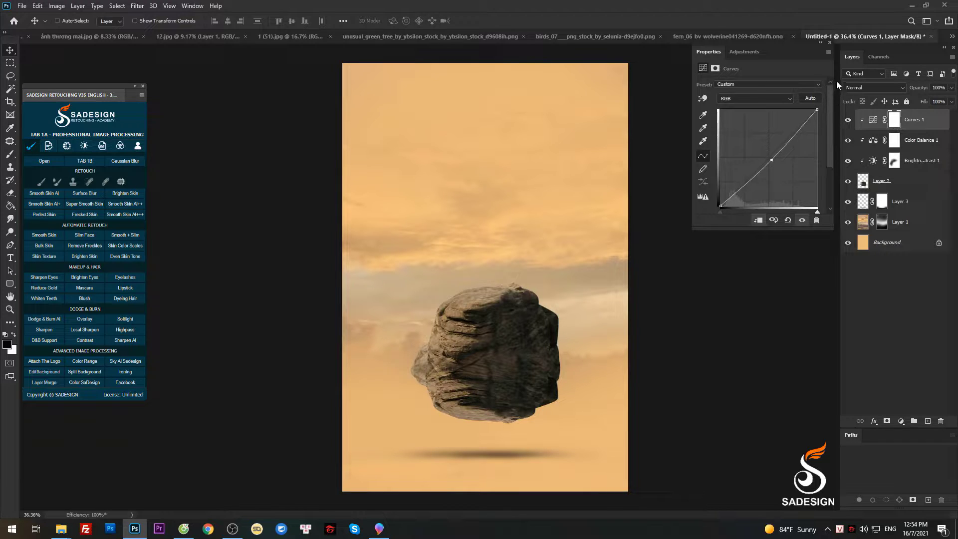
pyautogui.click(830, 43)
pyautogui.press('b')
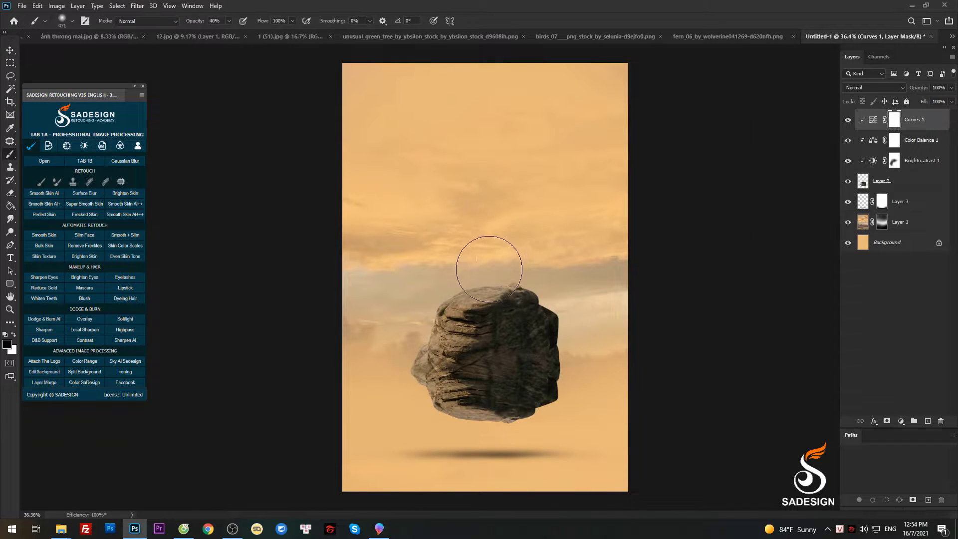
pyautogui.moveTo(439, 281)
pyautogui.mouseDown()
pyautogui.moveTo(385, 368)
pyautogui.moveTo(423, 417)
pyautogui.mouseUp()
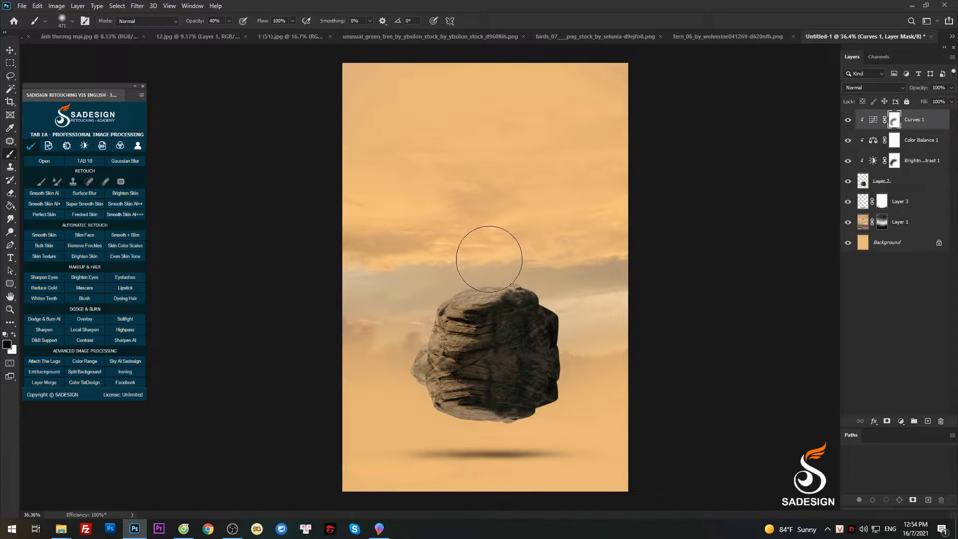
pyautogui.press('v')
pyautogui.hotkey('ctrl', '-')
# Add a new Layer 4 clipped to the rock and darken its lower side with soft strokes
pyautogui.click(928, 422)
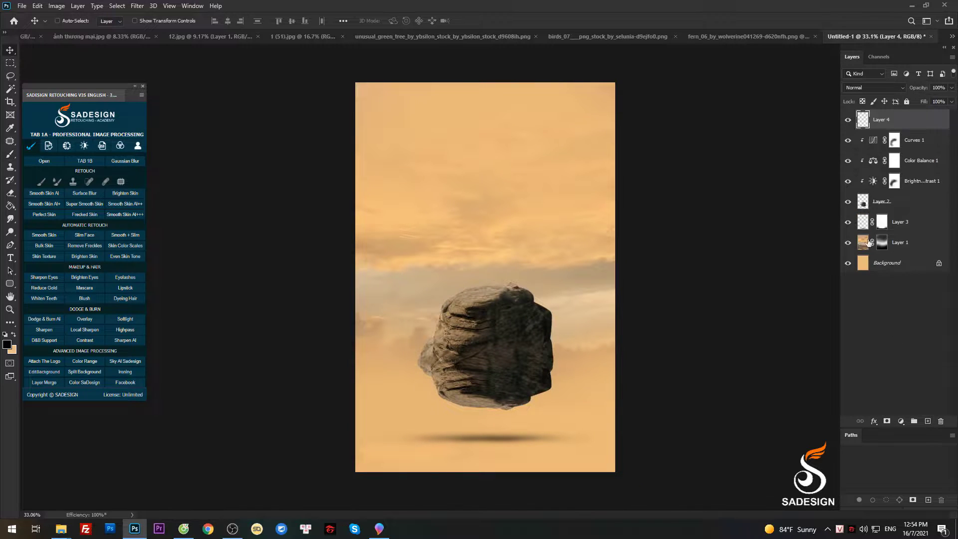
pyautogui.keyDown('alt'); pyautogui.click(851, 141); pyautogui.keyUp('alt')
pyautogui.press('b')
pyautogui.scroll(2, 646, 257)
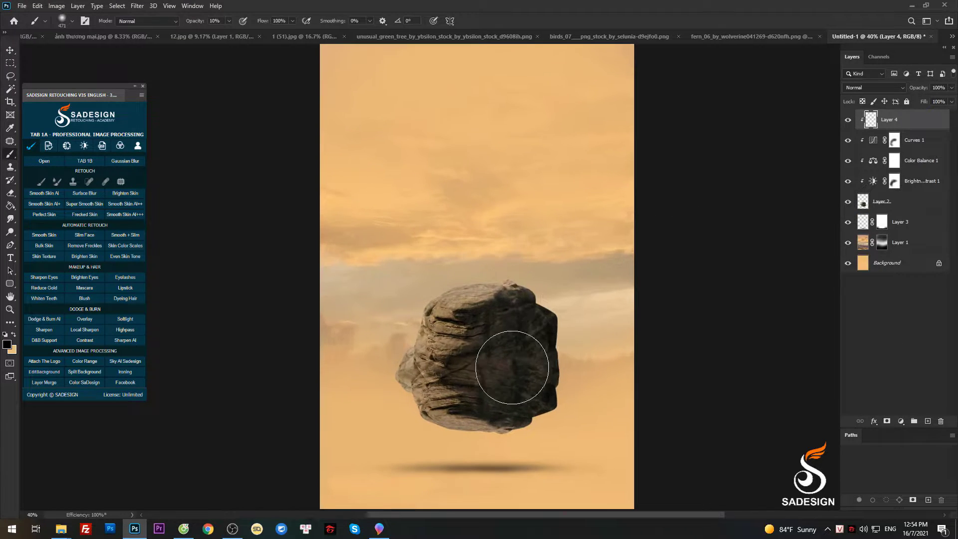
pyautogui.scroll(3, 514, 353)
pyautogui.moveTo(498, 437)
pyautogui.mouseDown()
pyautogui.moveTo(464, 429)
pyautogui.moveTo(454, 318)
pyautogui.moveTo(406, 361)
pyautogui.mouseUp()
# Darken the rock's top with a smaller brush, then return to the sunset photo document
pyautogui.press('[')
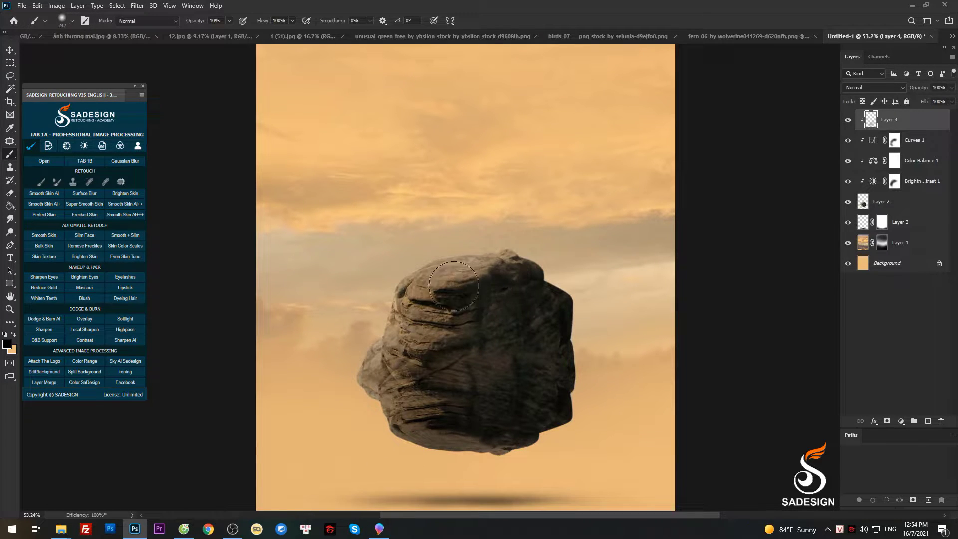
pyautogui.moveTo(502, 273); pyautogui.dragTo(524, 278)
pyautogui.scroll(-3, 524, 278)
pyautogui.press('v')
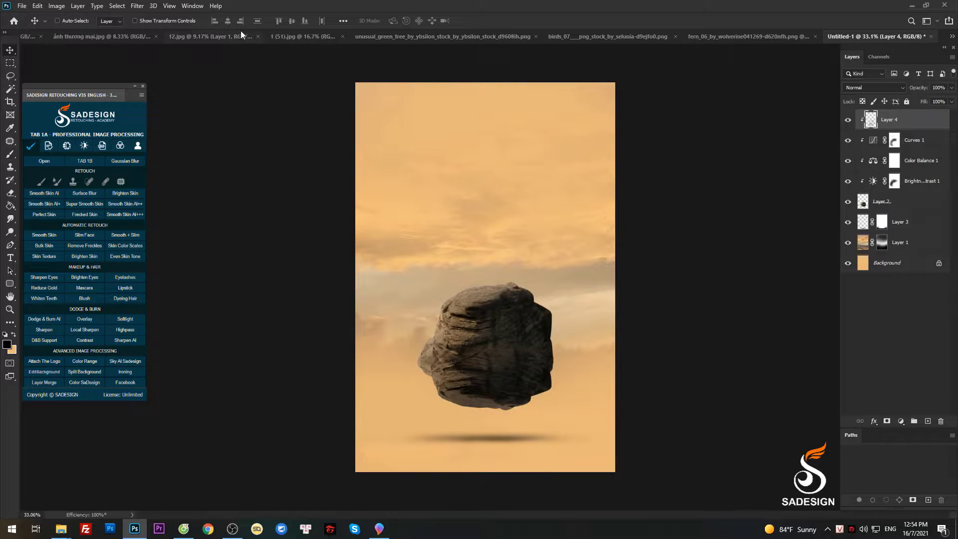
pyautogui.click(119, 35)
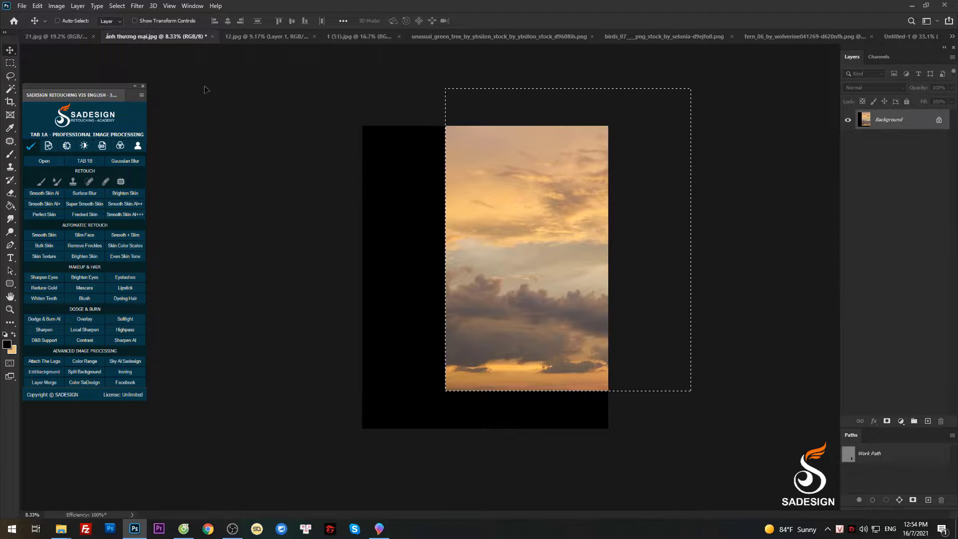
# Drag the Pearland compact from 21.jpg into the composite, scale it to about 26%, and set it on the rock
pyautogui.click(51, 36)
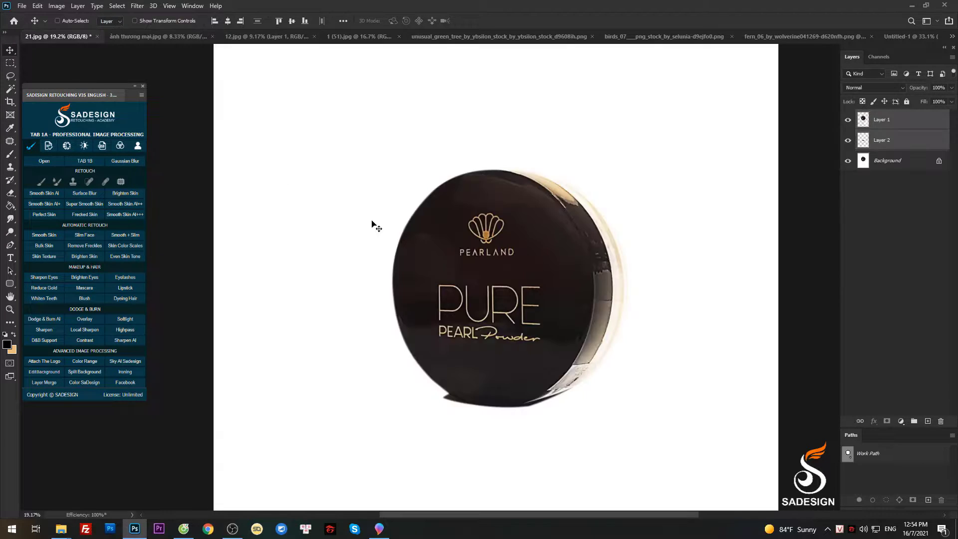
pyautogui.moveTo(616, 320)
pyautogui.mouseDown()
pyautogui.moveTo(891, 56)
pyautogui.moveTo(542, 256)
pyautogui.mouseUp()
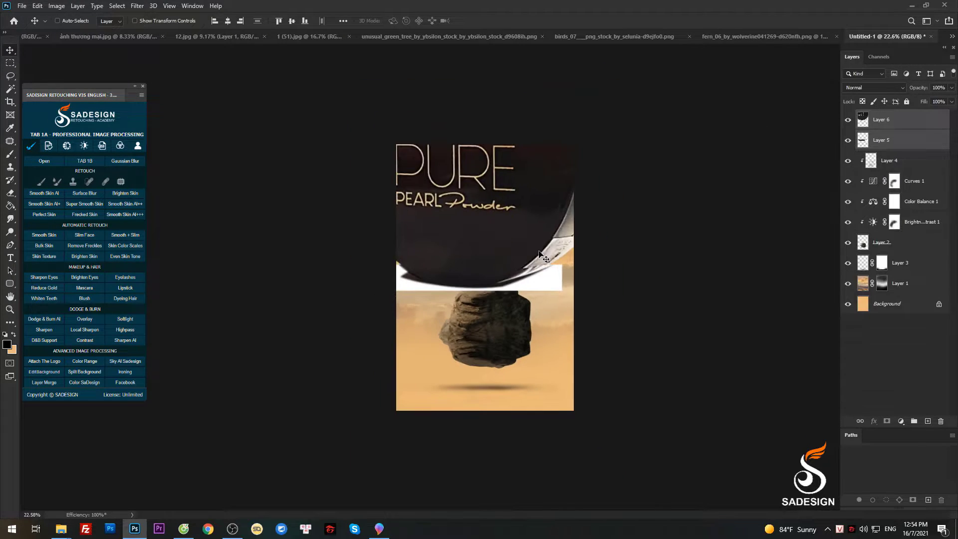
pyautogui.hotkey('ctrl', 't')
pyautogui.hotkey('ctrl', '0')
pyautogui.moveTo(623, 75); pyautogui.dragTo(385, 318)
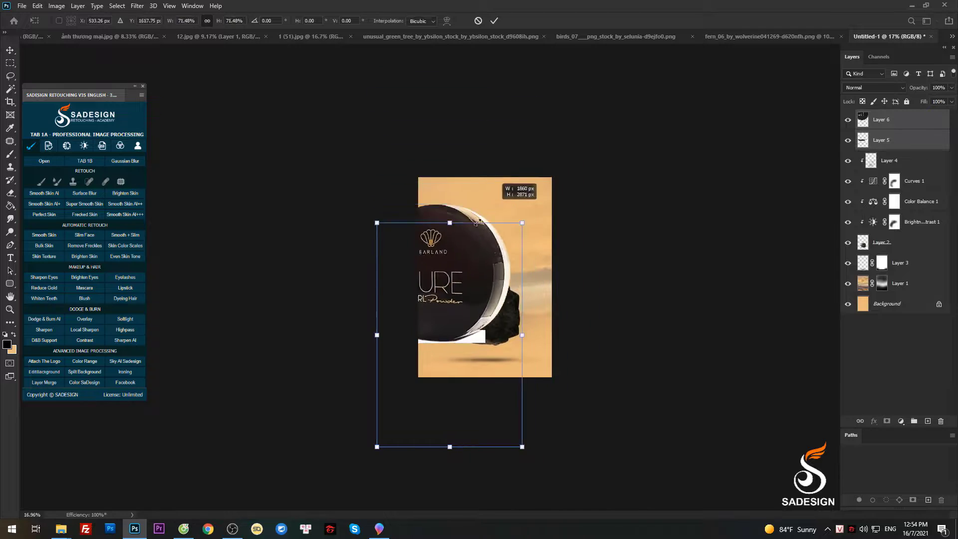
pyautogui.moveTo(408, 399); pyautogui.dragTo(494, 303)
pyautogui.scroll(3, 494, 303)
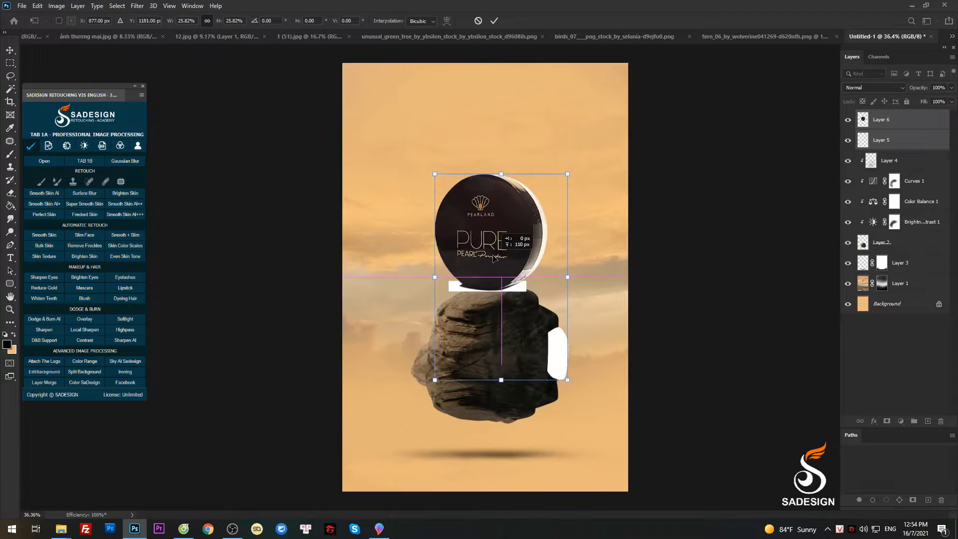
pyautogui.moveTo(493, 247); pyautogui.dragTo(493, 261)
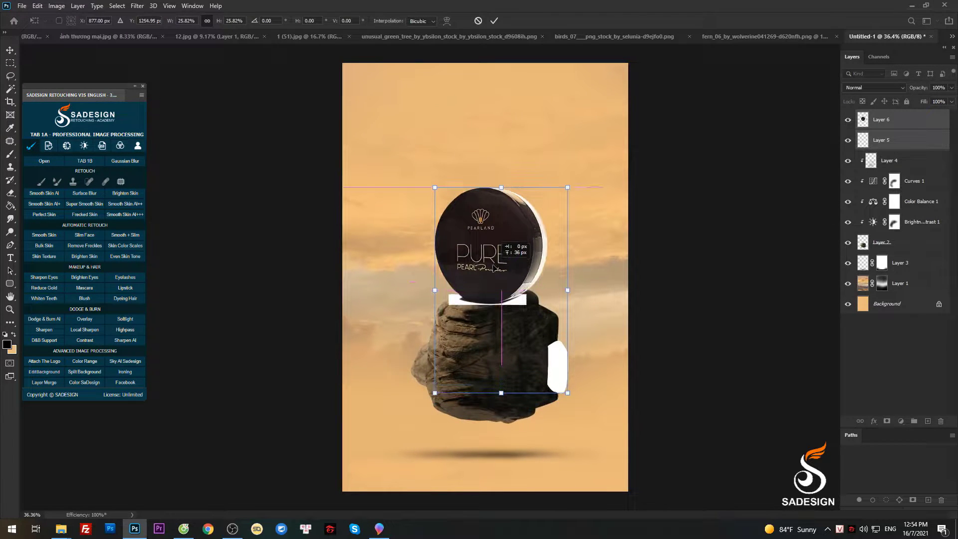
pyautogui.press('Return')
pyautogui.click(869, 142)
# Set Layer 5 to Multiply and nudge the compact slightly down onto the rock
pyautogui.click(873, 87)
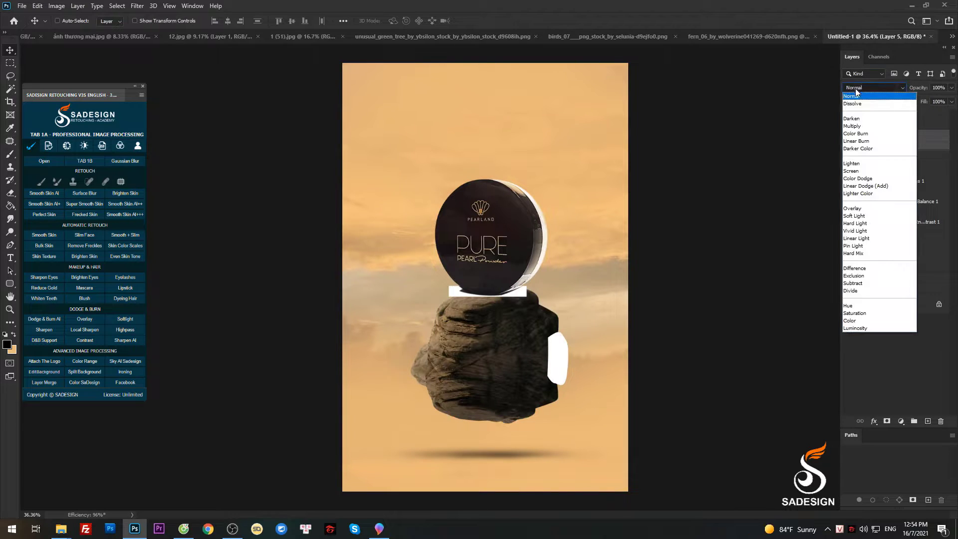
pyautogui.click(854, 129)
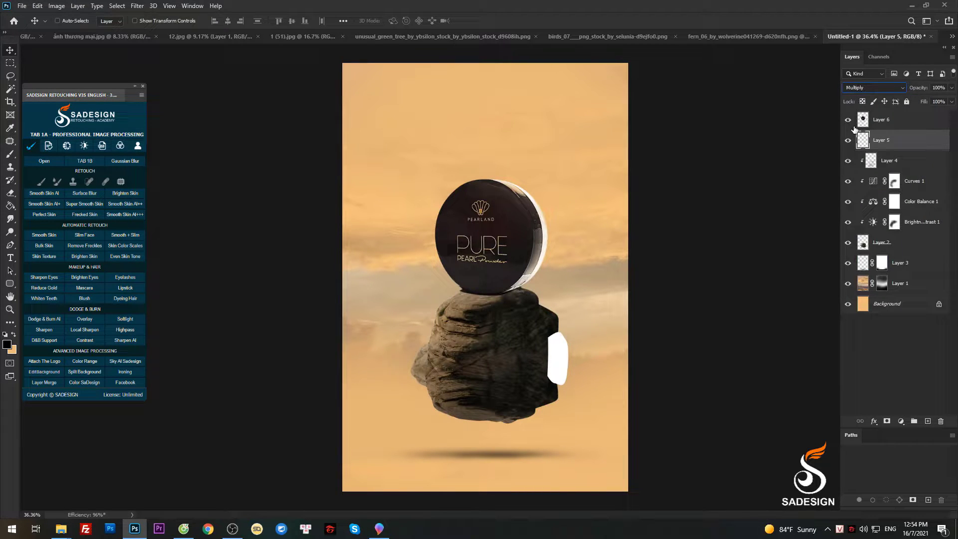
pyautogui.keyDown('shift'); pyautogui.click(880, 123); pyautogui.keyUp('shift')
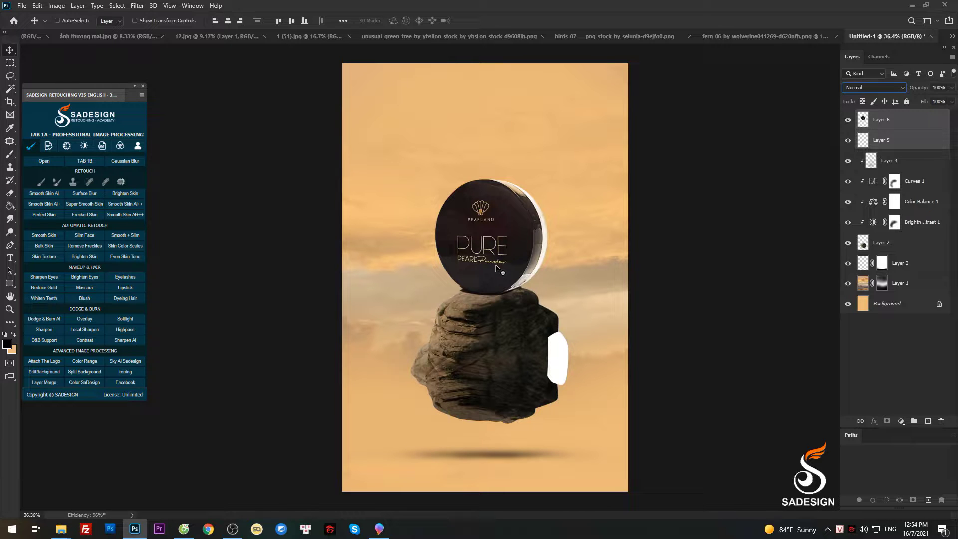
pyautogui.keyDown('alt'); pyautogui.scroll(3, 521, 276); pyautogui.keyUp('alt')
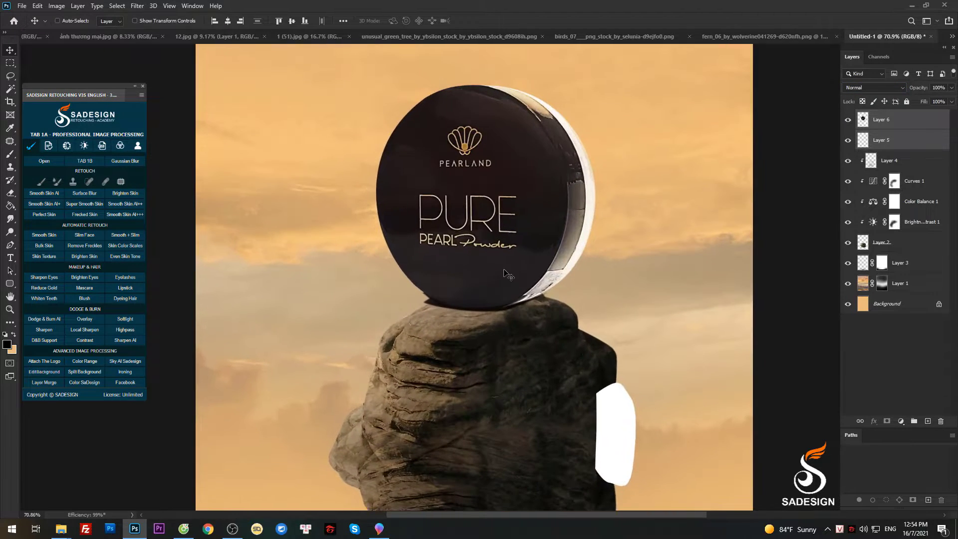
pyautogui.moveTo(510, 268); pyautogui.dragTo(510, 274)
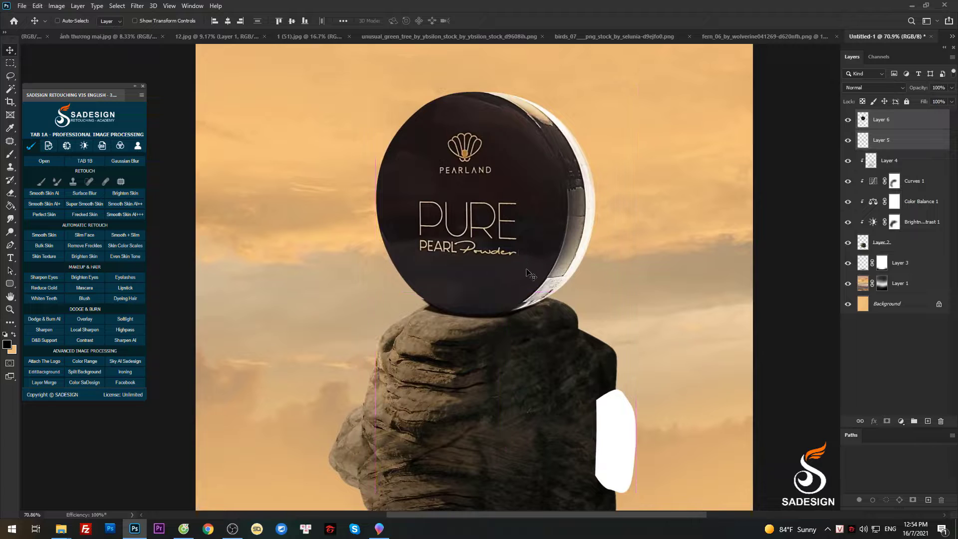
# Mask Layer 5 and paint with a small soft brush to blend the base into the rock top
pyautogui.click(883, 143)
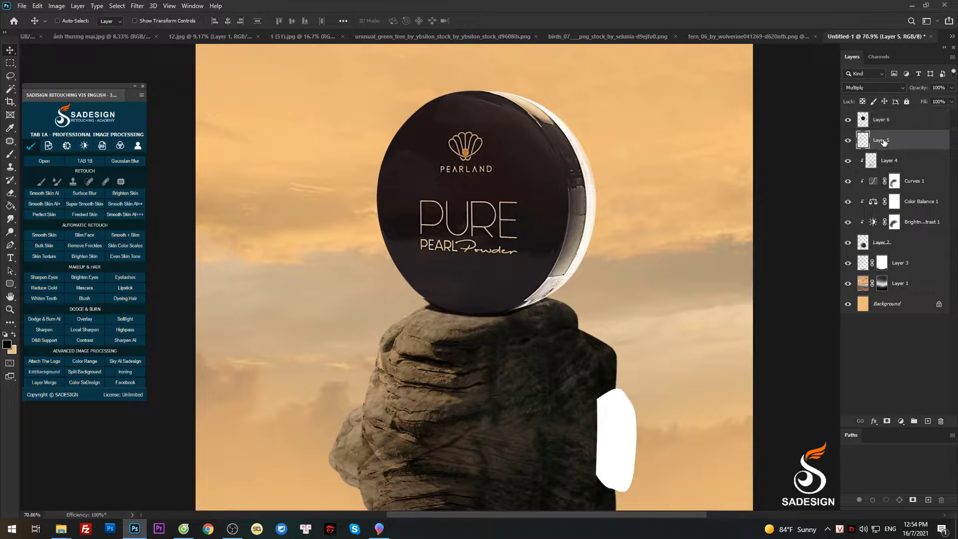
pyautogui.click(886, 420)
pyautogui.press('b')
pyautogui.keyDown('alt'); pyautogui.scroll(1, 399, 312); pyautogui.keyUp('alt')
pyautogui.keyDown('alt'); pyautogui.scroll(1, 399, 312); pyautogui.keyUp('alt')
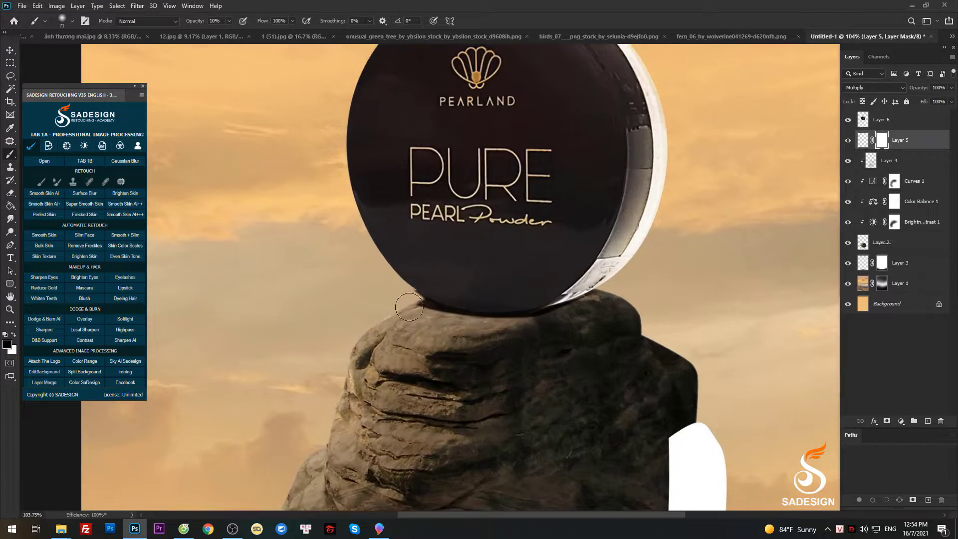
pyautogui.keyDown('alt'); pyautogui.scroll(1, 394, 312); pyautogui.keyUp('alt')
pyautogui.moveTo(394, 312)
pyautogui.mouseDown()
pyautogui.moveTo(417, 319)
pyautogui.moveTo(381, 321)
pyautogui.mouseUp()
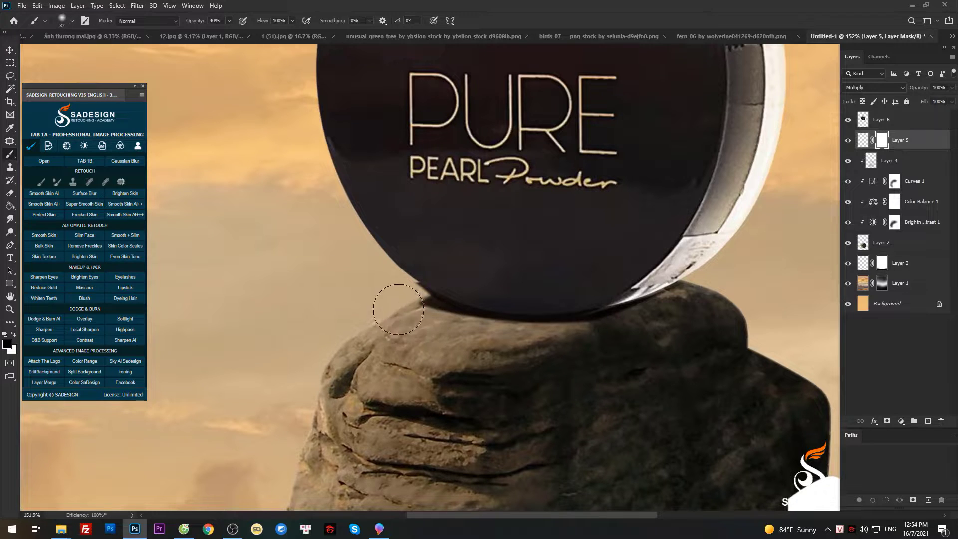
pyautogui.moveTo(402, 271)
pyautogui.mouseDown()
pyautogui.moveTo(399, 325)
pyautogui.moveTo(488, 349)
pyautogui.moveTo(563, 349)
pyautogui.moveTo(406, 345)
pyautogui.moveTo(553, 357)
pyautogui.moveTo(632, 341)
pyautogui.mouseUp()
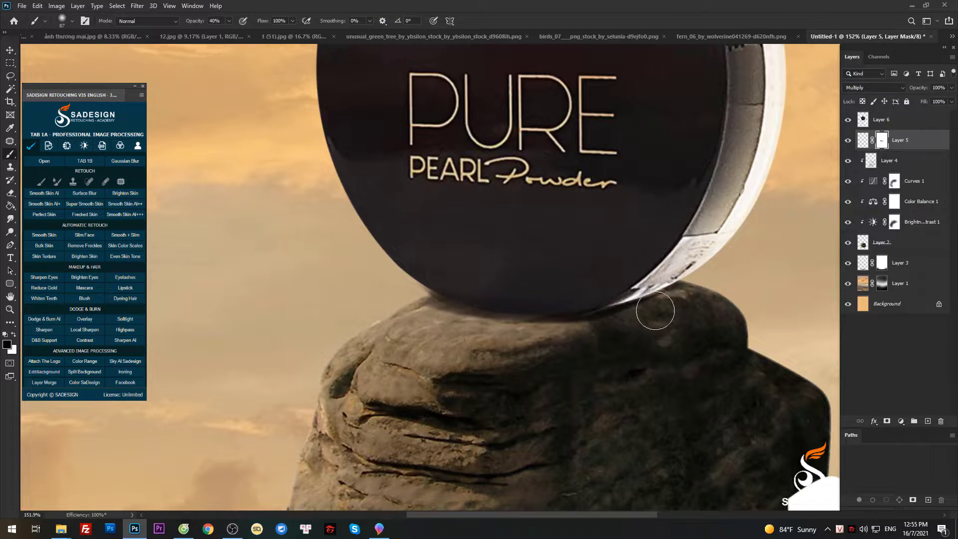
pyautogui.scroll(-4, 641, 320)
pyautogui.scroll(-3, 640, 320)
# Select Layer 6, the compact, and switch to the Eraser for the white patch
pyautogui.press('v')
pyautogui.click(869, 119)
pyautogui.scroll(-1, 745, 229)
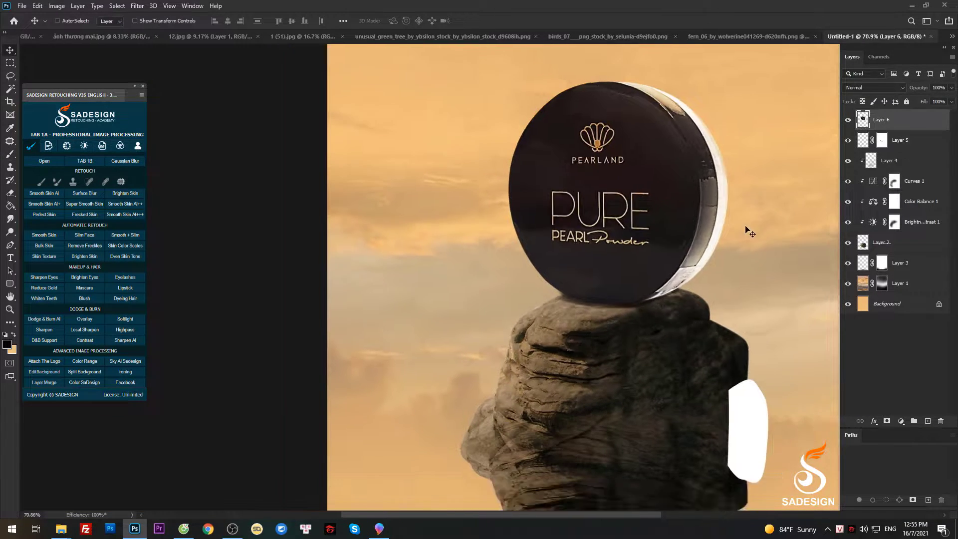
pyautogui.scroll(-2, 745, 229)
pyautogui.press('e')
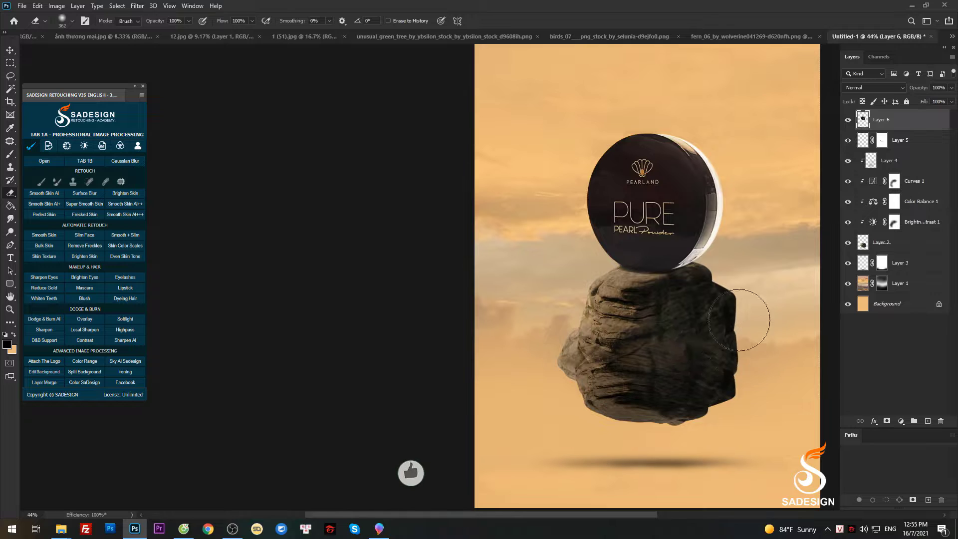
# Add a Brightness/Contrast adjustment clipped to the compact, brightness -15 and contrast 10
pyautogui.press('v')
pyautogui.click(900, 421)
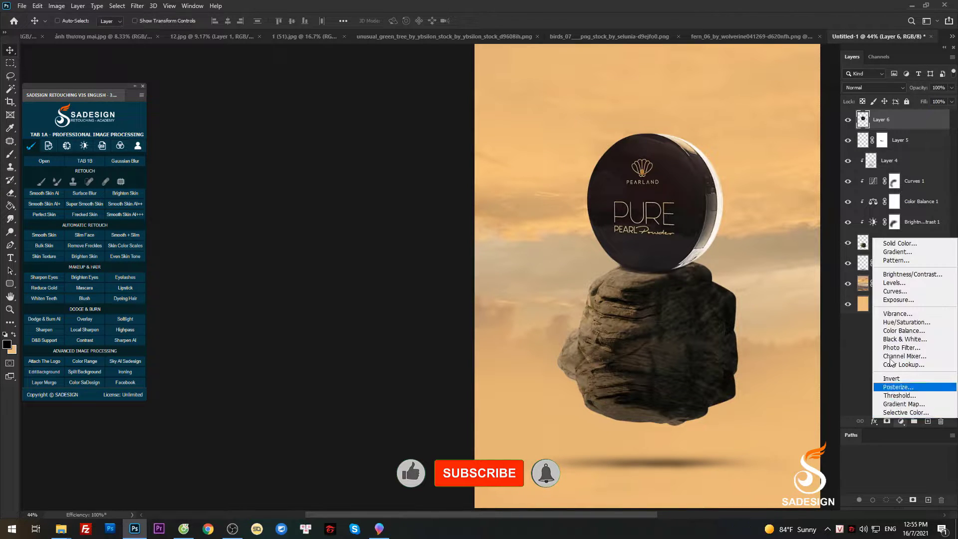
pyautogui.click(893, 278)
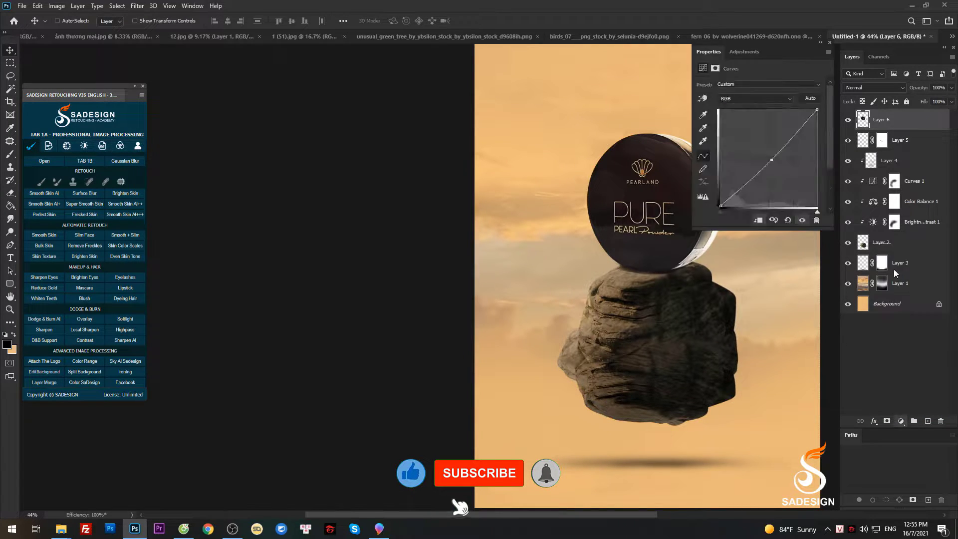
pyautogui.click(759, 220)
pyautogui.scroll(-1, 751, 234)
pyautogui.moveTo(759, 113); pyautogui.dragTo(751, 115)
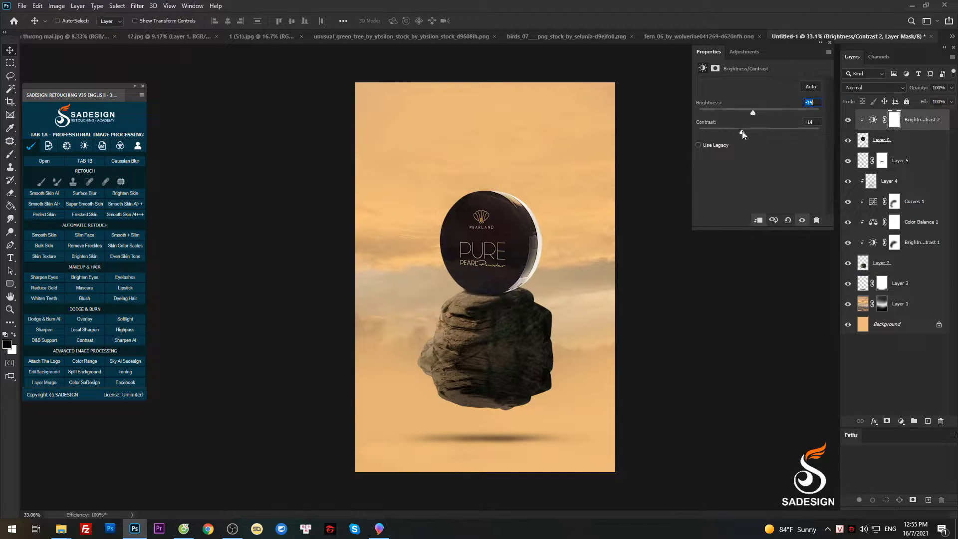
pyautogui.moveTo(767, 133); pyautogui.dragTo(765, 132)
pyautogui.click(830, 43)
# Add a clipped Color Balance adjustment with Cyan-Red +8 and Yellow-Blue -10
pyautogui.click(901, 421)
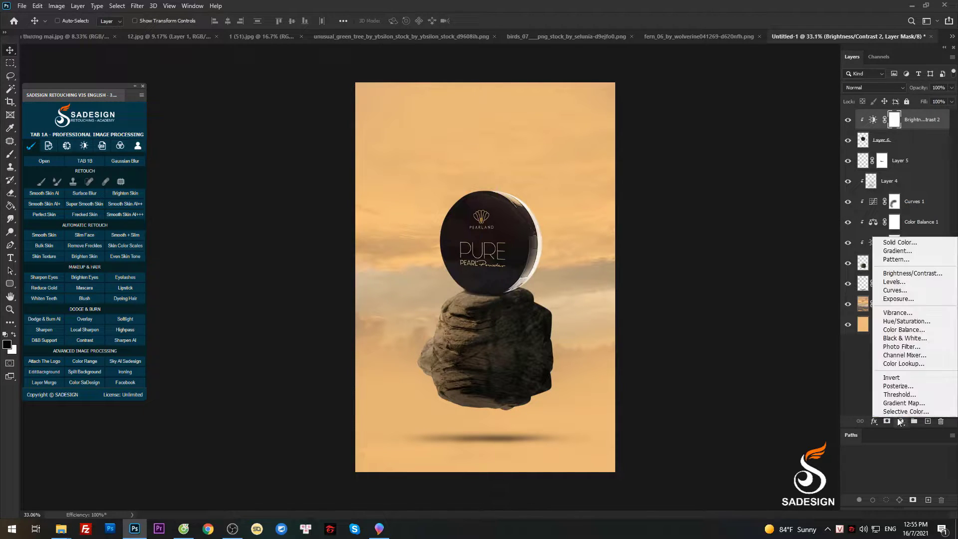
pyautogui.click(898, 331)
pyautogui.click(759, 220)
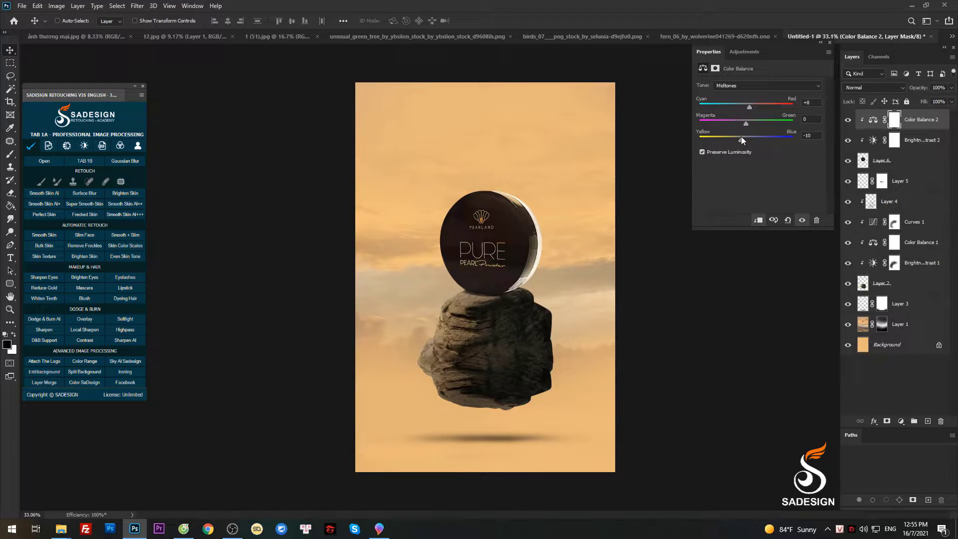
pyautogui.click(830, 44)
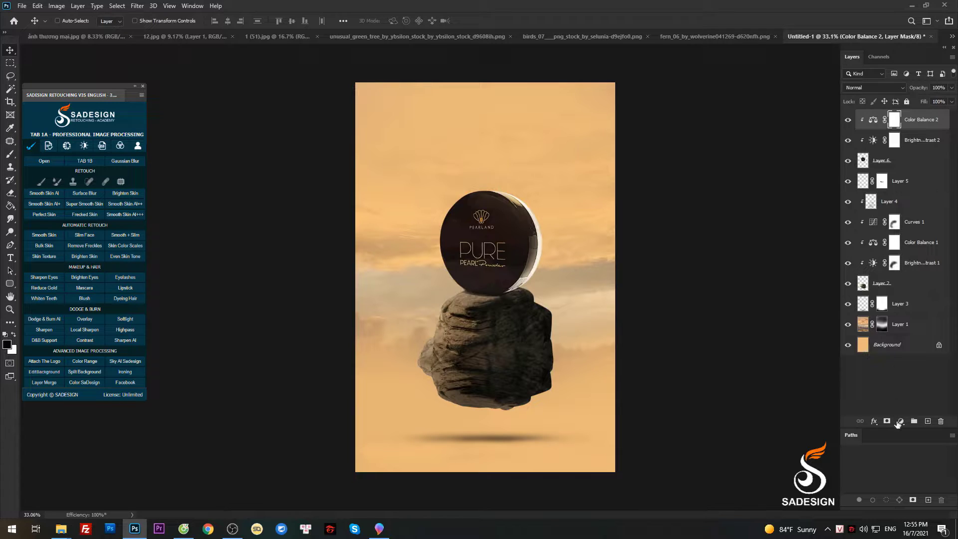
# Add a Curves adjustment clipped to the compact, pulling the midpoint down slightly
pyautogui.click(899, 421)
pyautogui.click(896, 298)
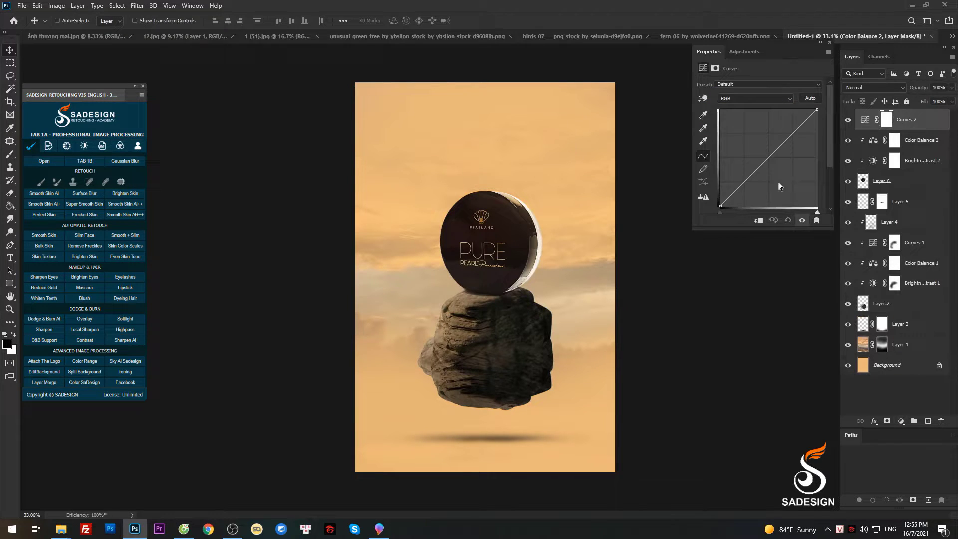
pyautogui.click(758, 219)
pyautogui.moveTo(770, 159); pyautogui.dragTo(772, 161)
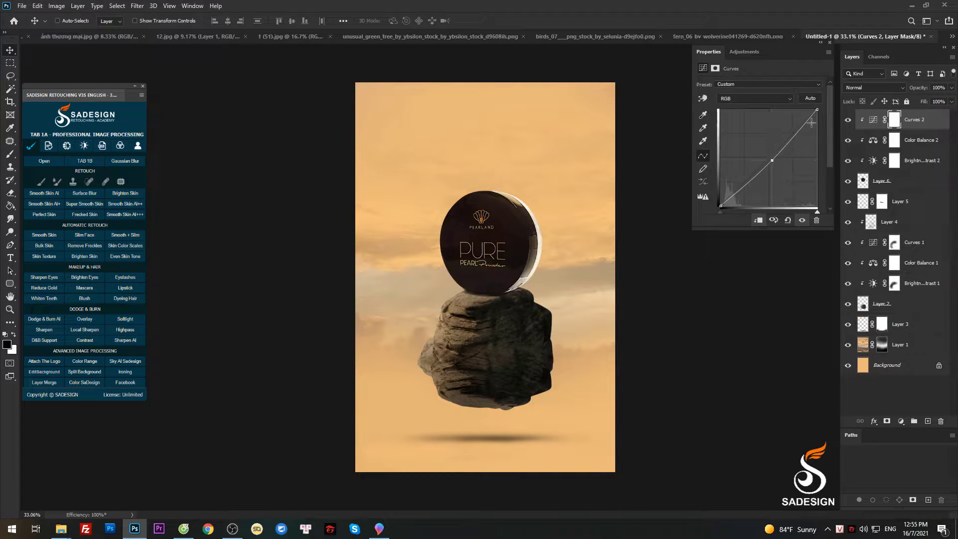
pyautogui.click(829, 45)
# Paint the Curves 2 mask along the compact's left edge with the brush
pyautogui.press('b')
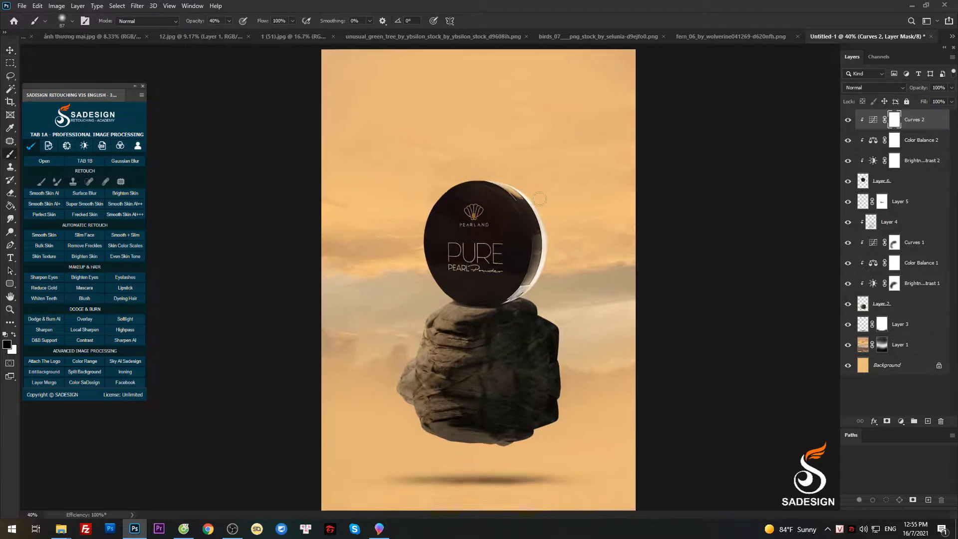
pyautogui.scroll(3, 512, 221)
pyautogui.moveTo(438, 179)
pyautogui.mouseDown()
pyautogui.moveTo(456, 282)
pyautogui.moveTo(419, 187)
pyautogui.mouseUp()
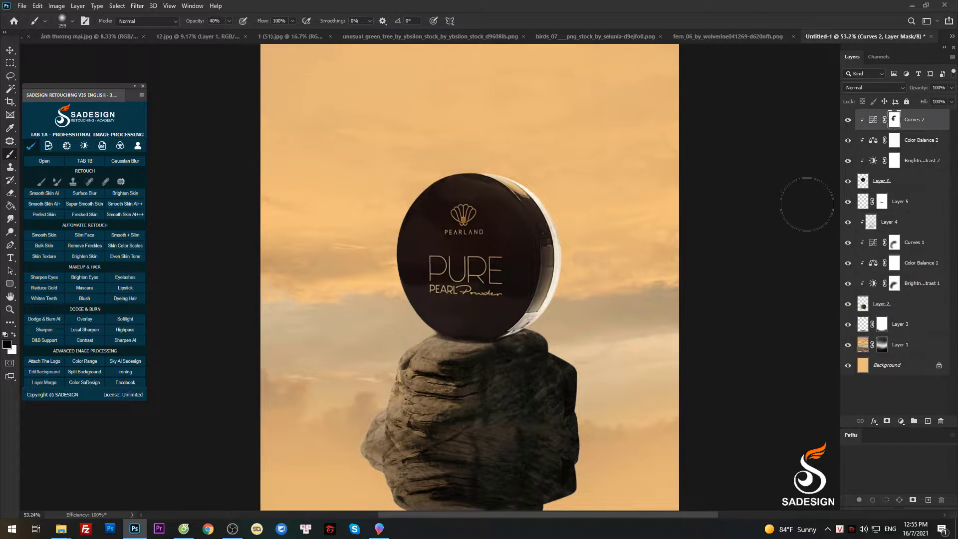
pyautogui.press('v')
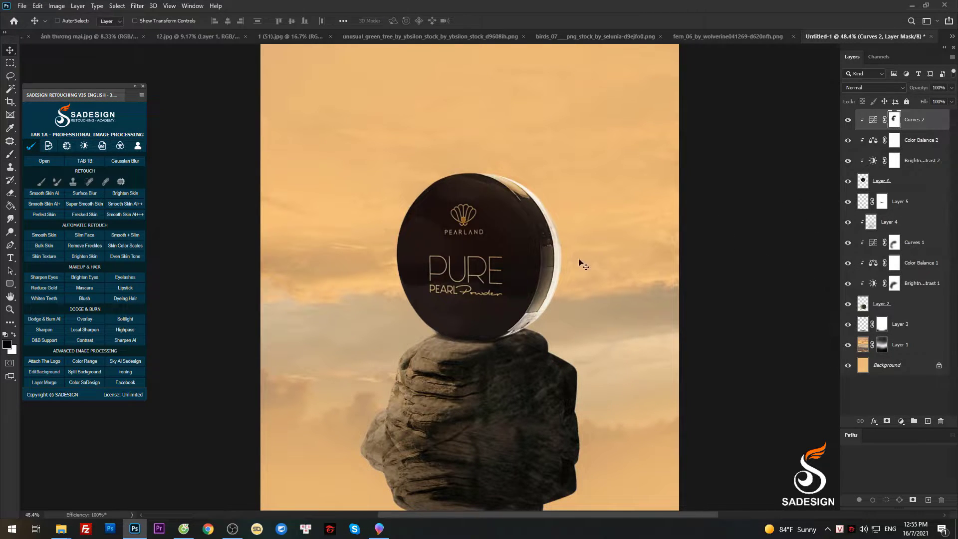
# Drag the flock of birds from the birds PNG into the composition as Layer 7
pyautogui.keyDown('alt'); pyautogui.scroll(-2, 578, 263); pyautogui.keyUp('alt')
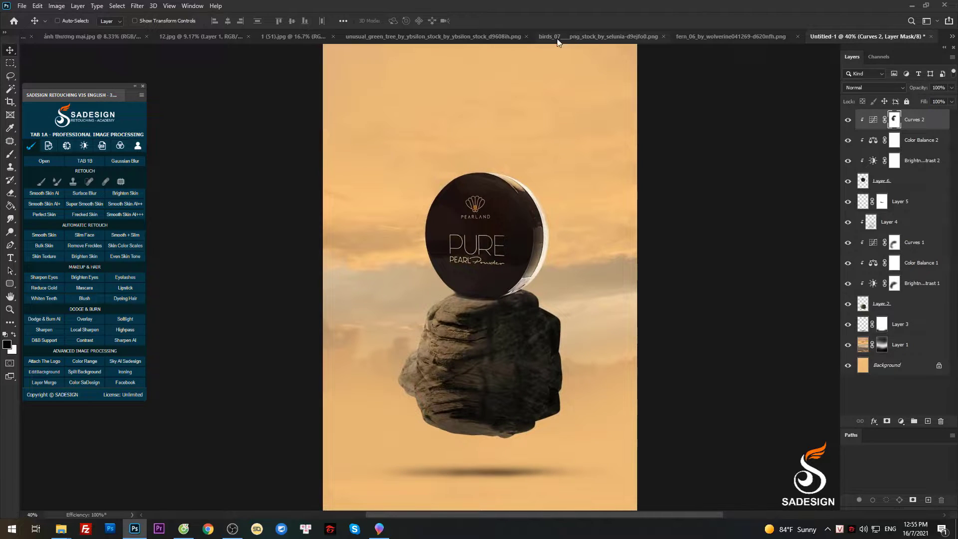
pyautogui.click(557, 37)
pyautogui.moveTo(514, 251)
pyautogui.mouseDown()
pyautogui.moveTo(826, 60)
pyautogui.moveTo(625, 256)
pyautogui.moveTo(592, 324)
pyautogui.mouseUp()
# Flip the birds horizontally and scale them to about 72%, then bring up the fern image
pyautogui.hotkey('ctrl', 't')
pyautogui.rightClick(584, 289)
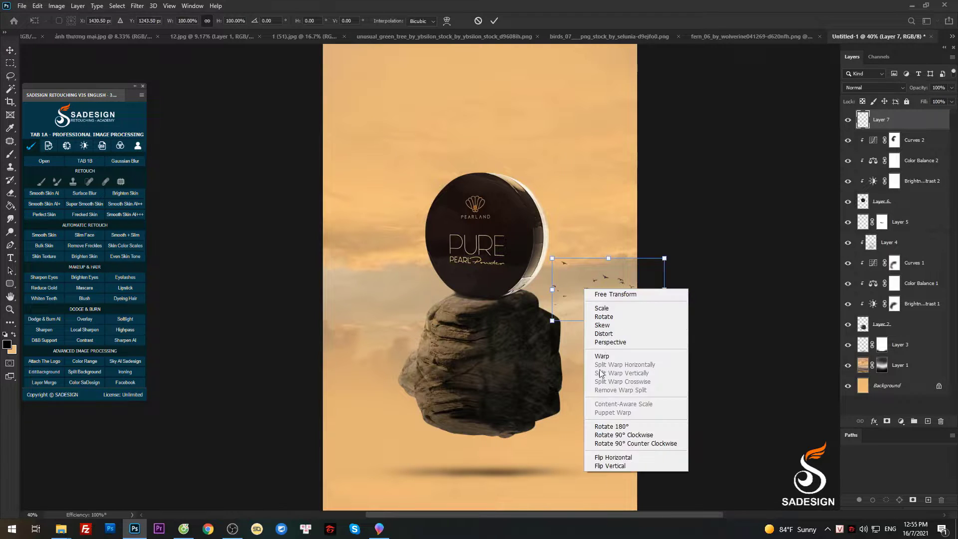
pyautogui.click(613, 457)
pyautogui.moveTo(553, 320); pyautogui.dragTo(615, 272)
pyautogui.press('Return')
pyautogui.hotkey('ctrl', '-')
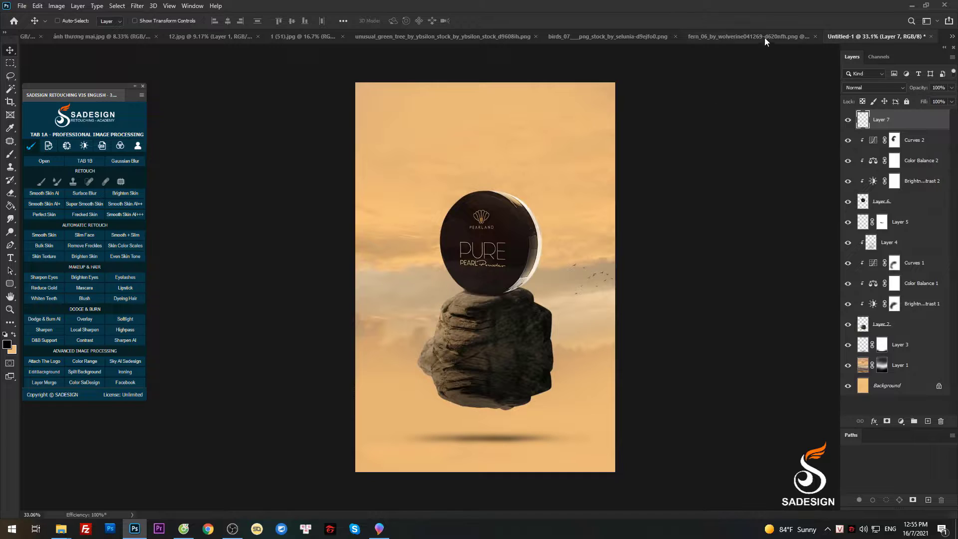
pyautogui.click(764, 38)
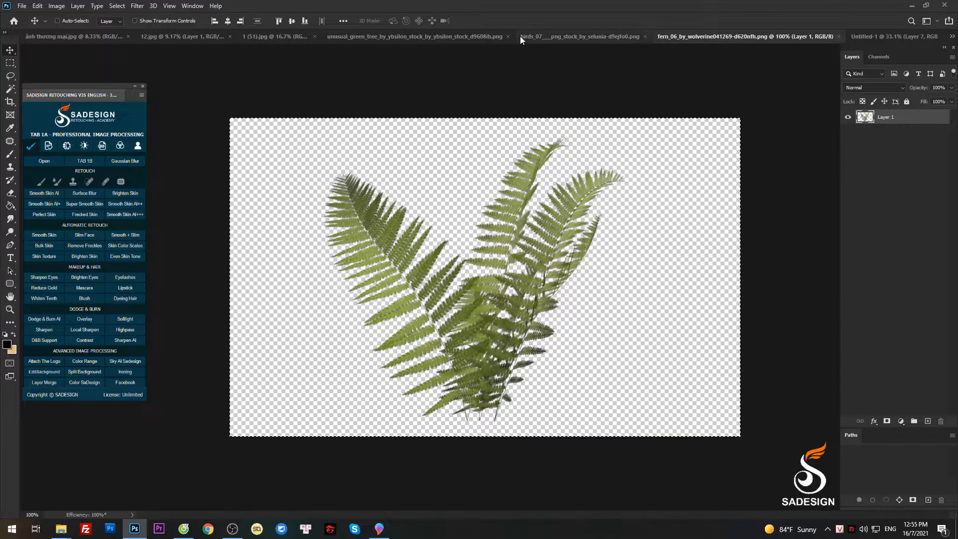
# Drag the green tree image into Untitled-1 and place it between Layer 2 and Layer 3
pyautogui.click(249, 37)
pyautogui.click(426, 38)
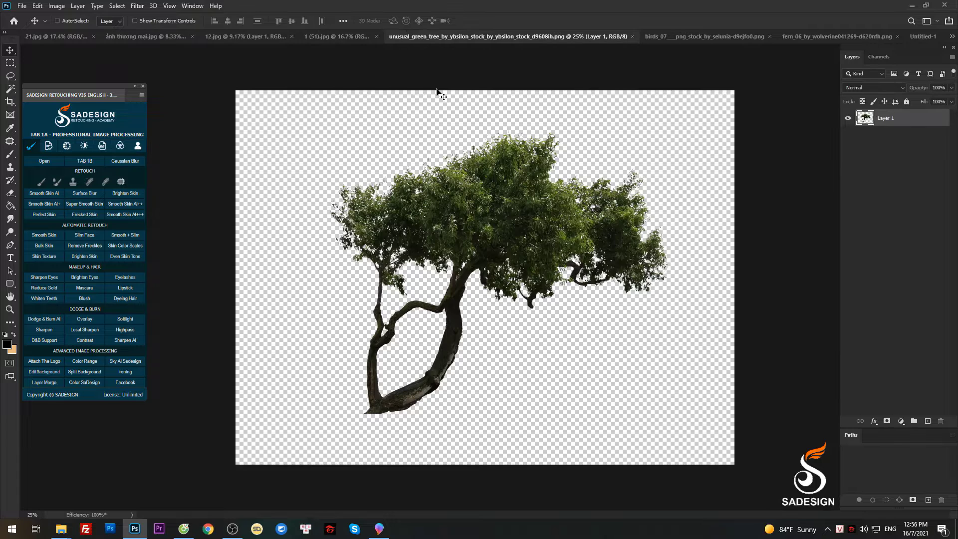
pyautogui.moveTo(438, 91)
pyautogui.mouseDown()
pyautogui.moveTo(917, 38)
pyautogui.moveTo(546, 204)
pyautogui.mouseUp()
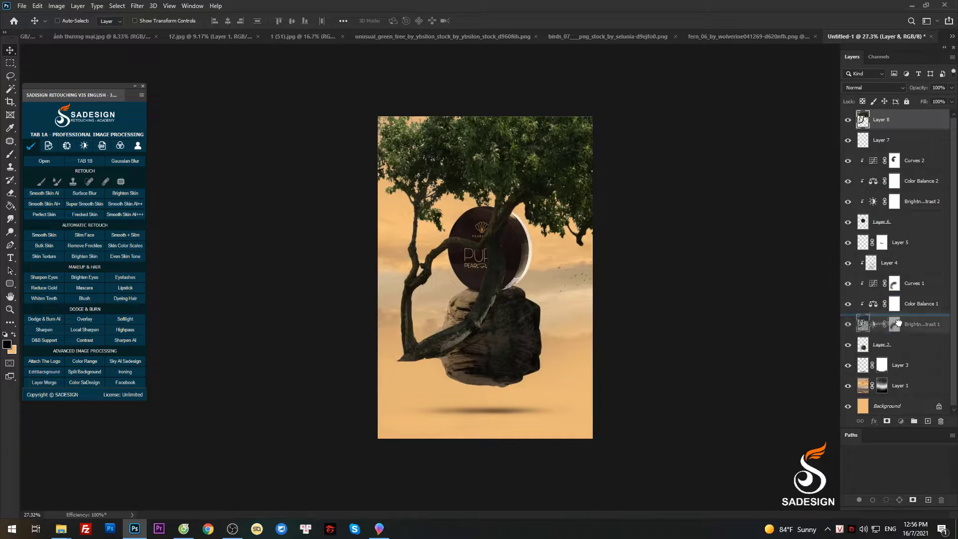
pyautogui.moveTo(879, 121); pyautogui.dragTo(880, 354)
# Mirror the tree, scale it to about 33%, rotate and skew it onto the rock behind the compact
pyautogui.hotkey('ctrl', 't')
pyautogui.rightClick(516, 279)
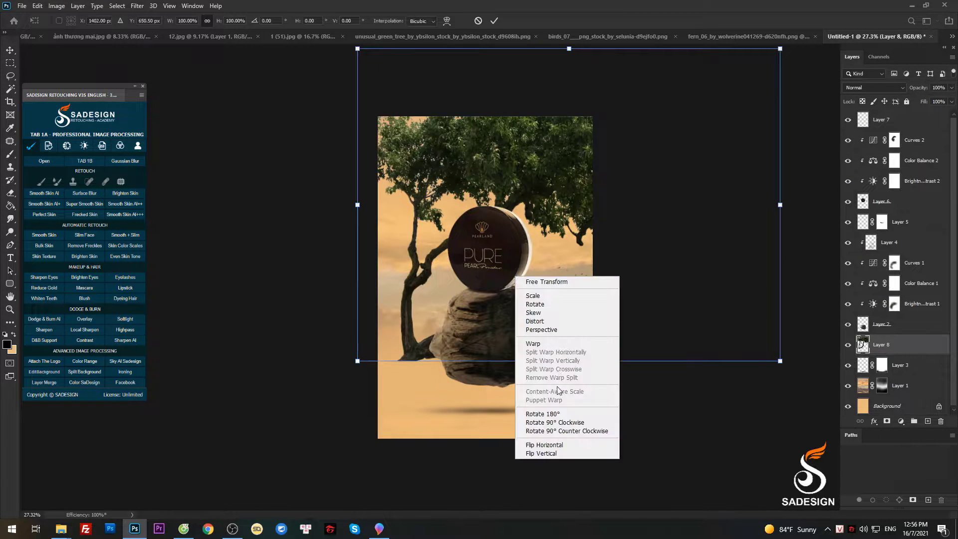
pyautogui.click(549, 443)
pyautogui.moveTo(780, 49)
pyautogui.mouseDown()
pyautogui.moveTo(594, 181)
pyautogui.moveTo(635, 204)
pyautogui.moveTo(552, 188)
pyautogui.moveTo(533, 214)
pyautogui.moveTo(541, 213)
pyautogui.mouseUp()
pyautogui.scroll(1, 511, 172)
pyautogui.moveTo(469, 152); pyautogui.dragTo(477, 136)
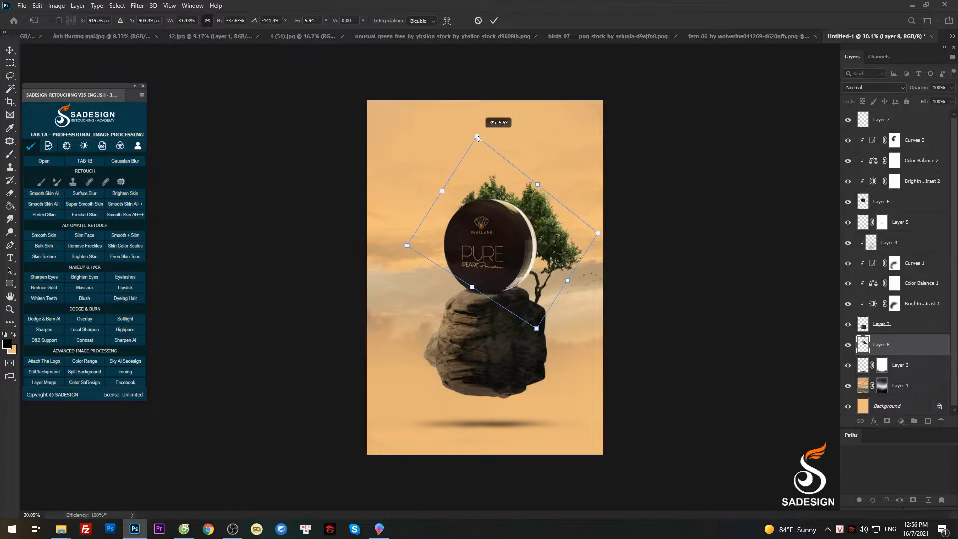
pyautogui.scroll(1, 519, 266)
pyautogui.moveTo(624, 222); pyautogui.dragTo(630, 216)
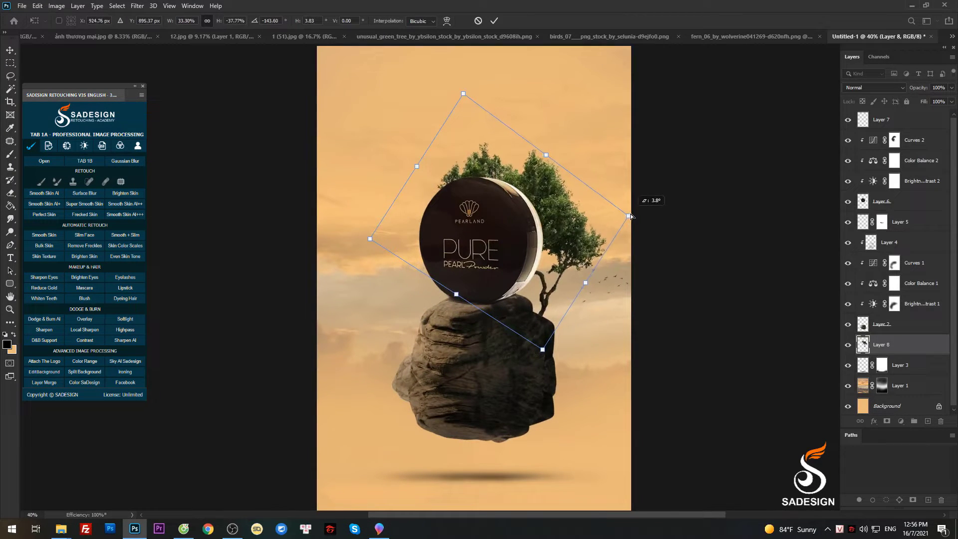
pyautogui.moveTo(562, 212); pyautogui.dragTo(579, 200)
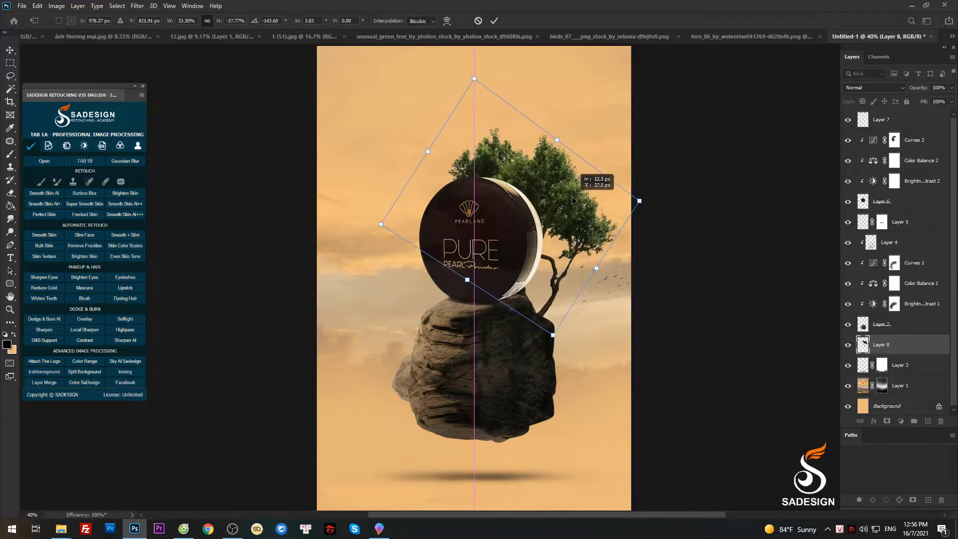
pyautogui.press('Return')
pyautogui.scroll(-1, 580, 199)
pyautogui.scroll(1, 580, 198)
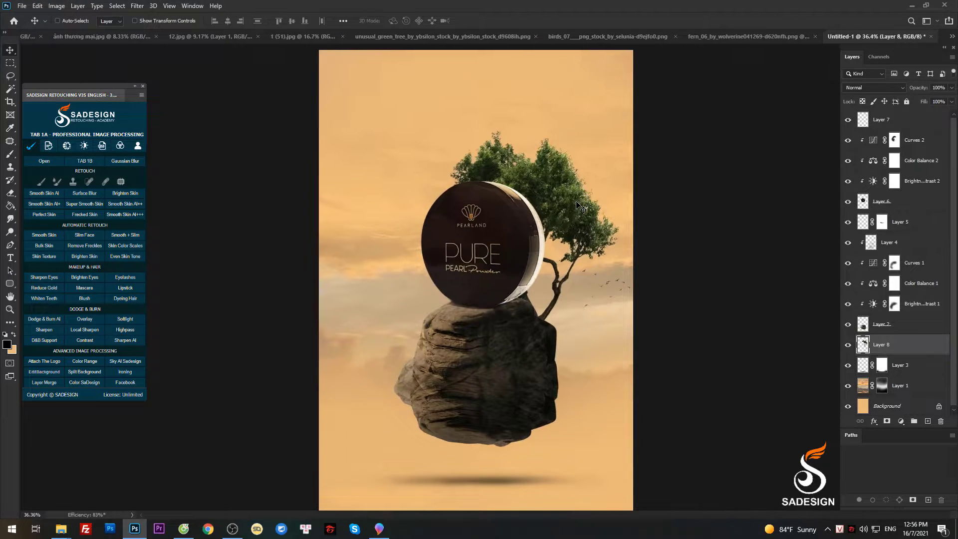
# Bring the 1 (51).jpg sun-ray image into the composition and set it to Screen blending
pyautogui.click(595, 37)
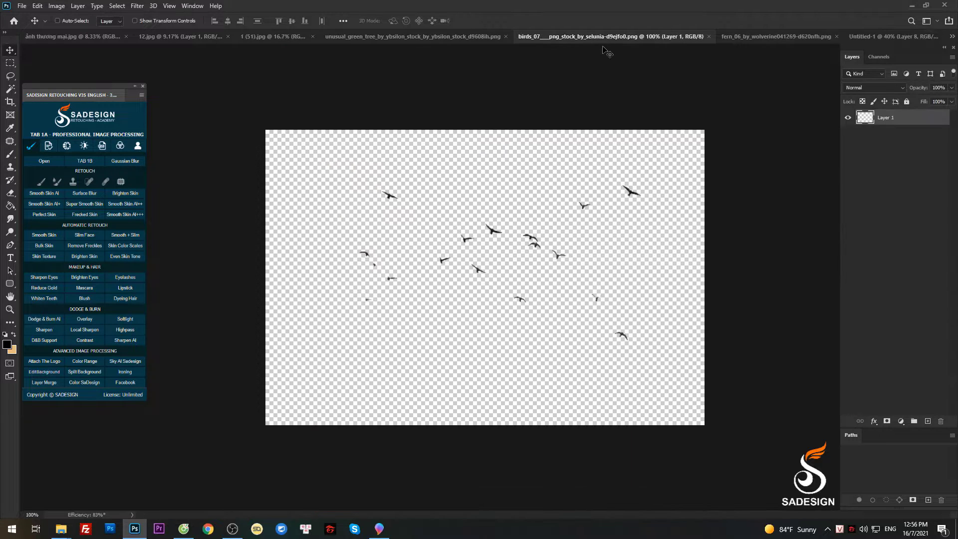
pyautogui.click(708, 37)
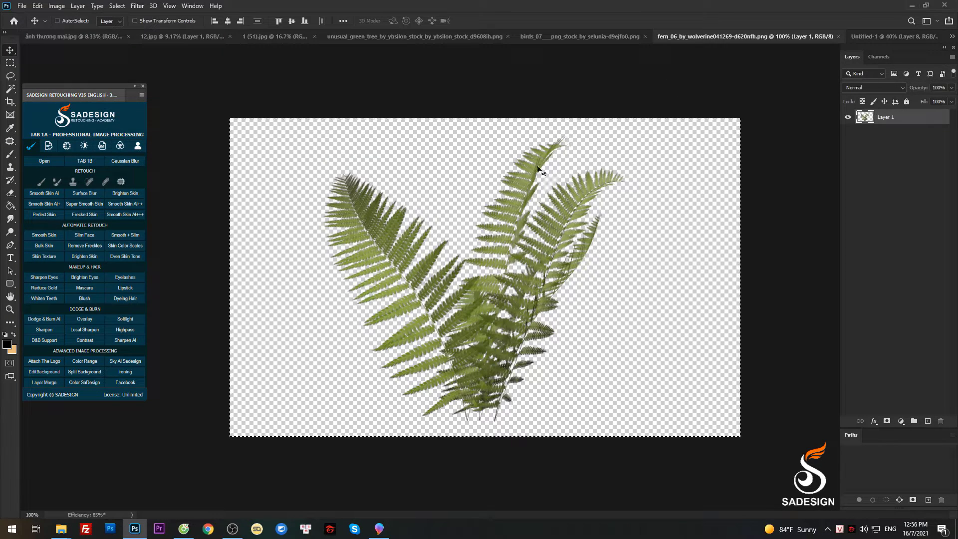
pyautogui.click(341, 37)
pyautogui.click(259, 37)
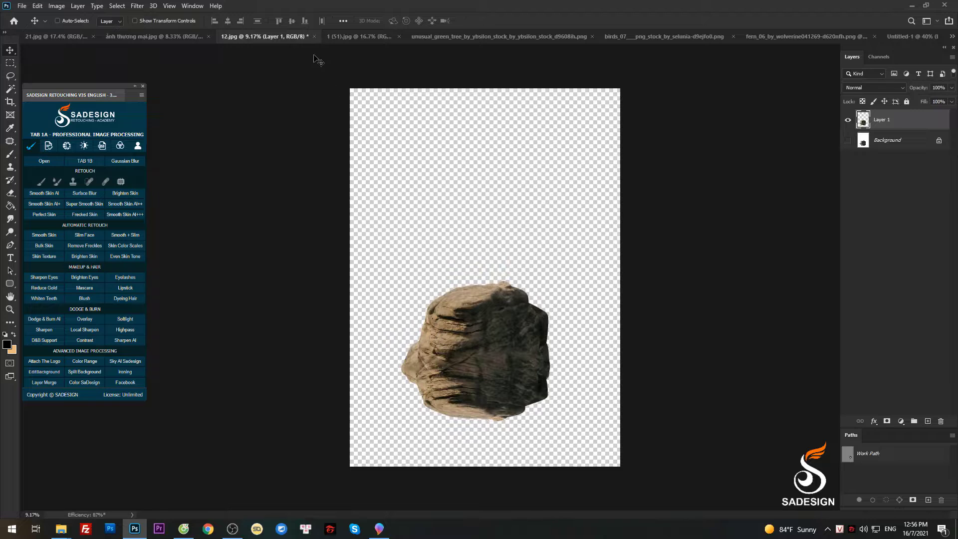
pyautogui.click(342, 39)
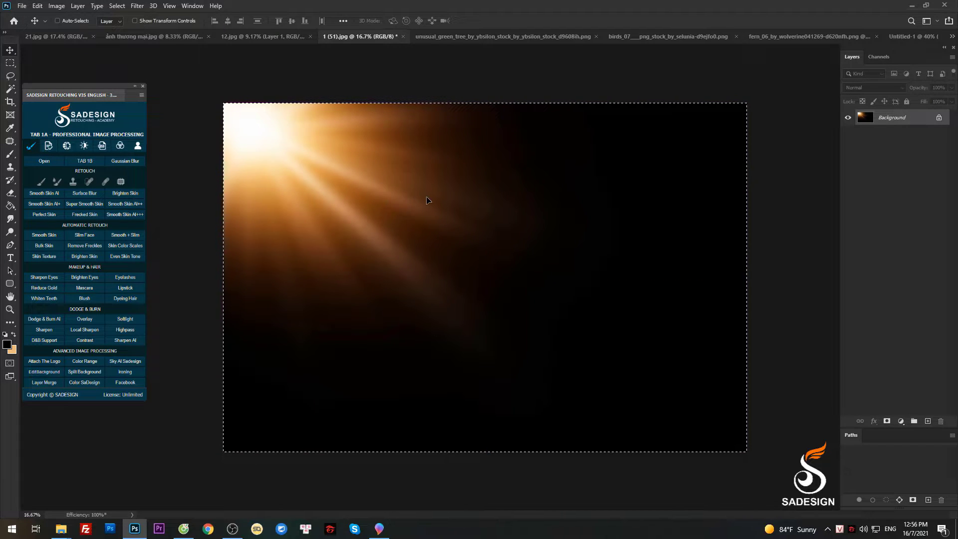
pyautogui.moveTo(520, 173); pyautogui.dragTo(773, 117)
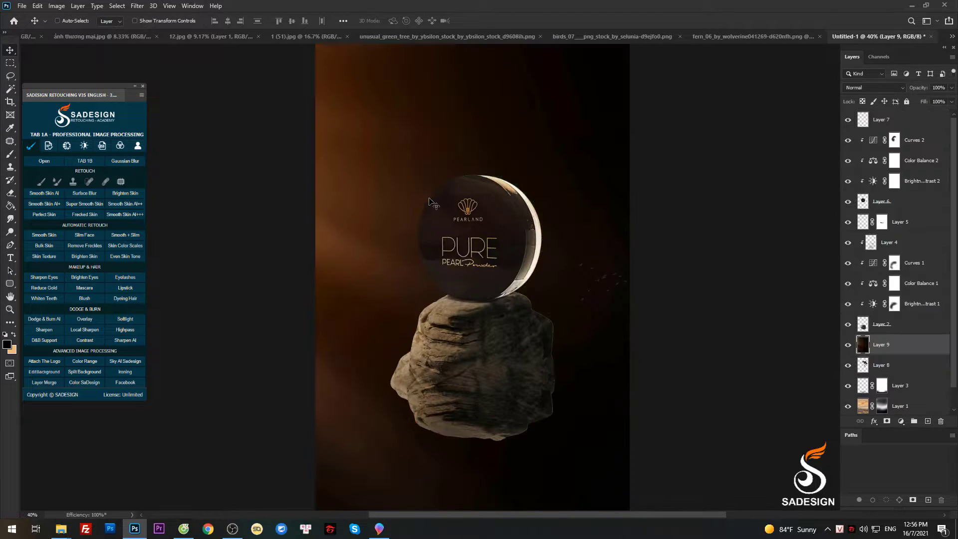
pyautogui.click(849, 88)
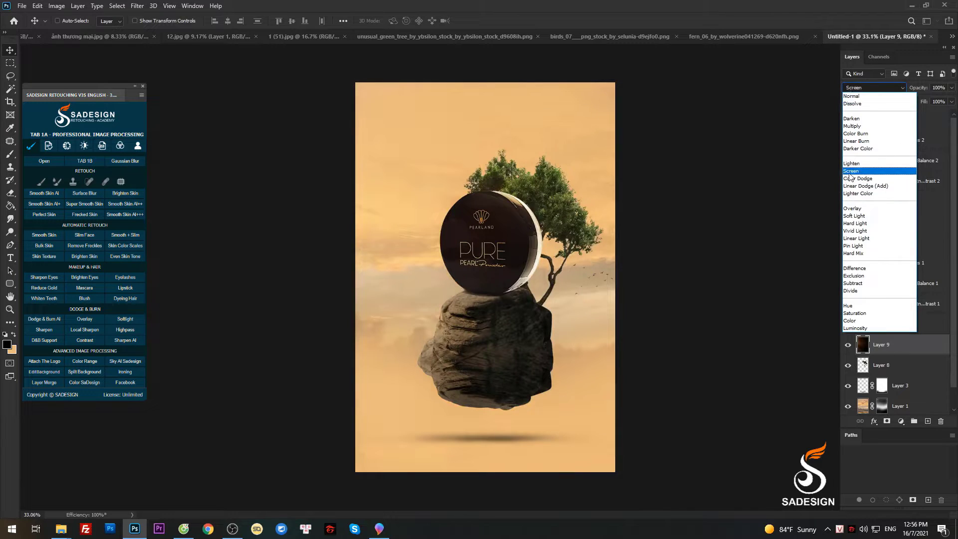
pyautogui.click(852, 176)
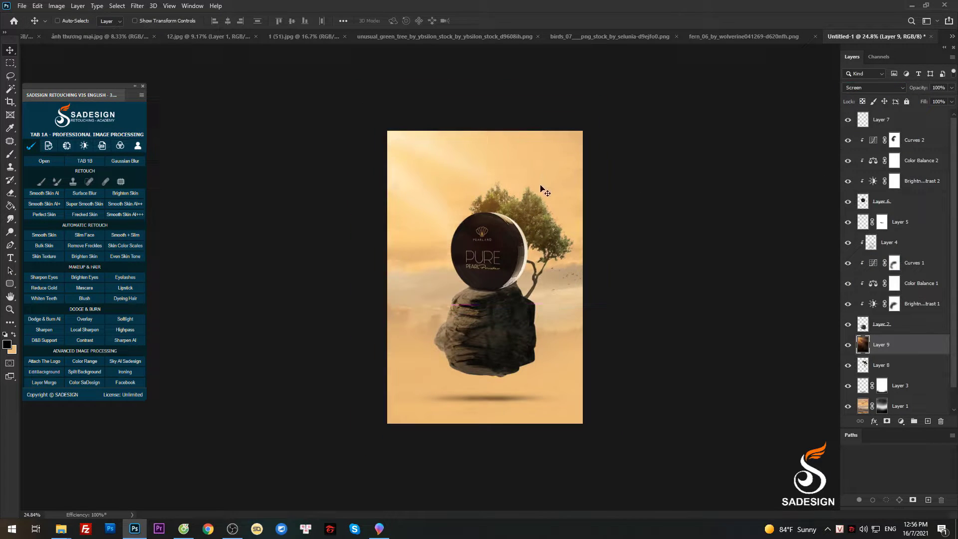
pyautogui.scroll(-4, 566, 218)
# Enlarge the sun rays, rotate them about 13° and position them glowing from the top left
pyautogui.hotkey('ctrl', 't')
pyautogui.moveTo(739, 411); pyautogui.dragTo(577, 331)
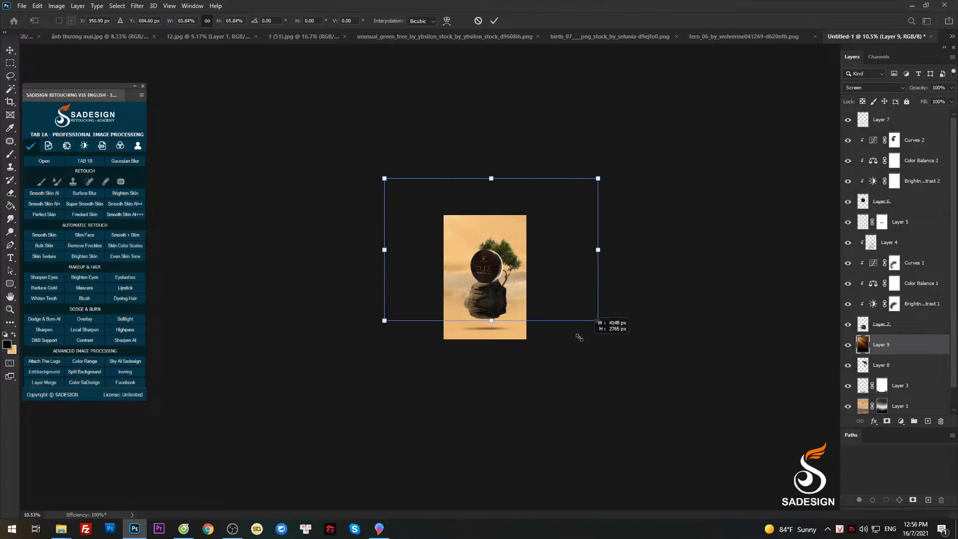
pyautogui.moveTo(513, 278)
pyautogui.mouseDown()
pyautogui.moveTo(486, 240)
pyautogui.moveTo(493, 248)
pyautogui.mouseUp()
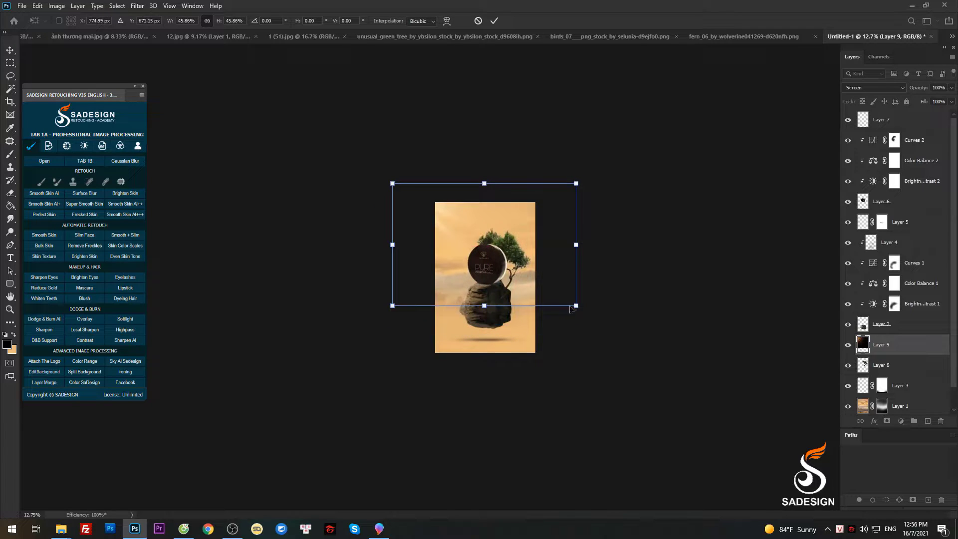
pyautogui.moveTo(572, 308)
pyautogui.mouseDown()
pyautogui.moveTo(609, 315)
pyautogui.moveTo(589, 360)
pyautogui.mouseUp()
pyautogui.scroll(2, 481, 270)
pyautogui.moveTo(469, 249); pyautogui.dragTo(479, 267)
pyautogui.moveTo(615, 386); pyautogui.dragTo(658, 431)
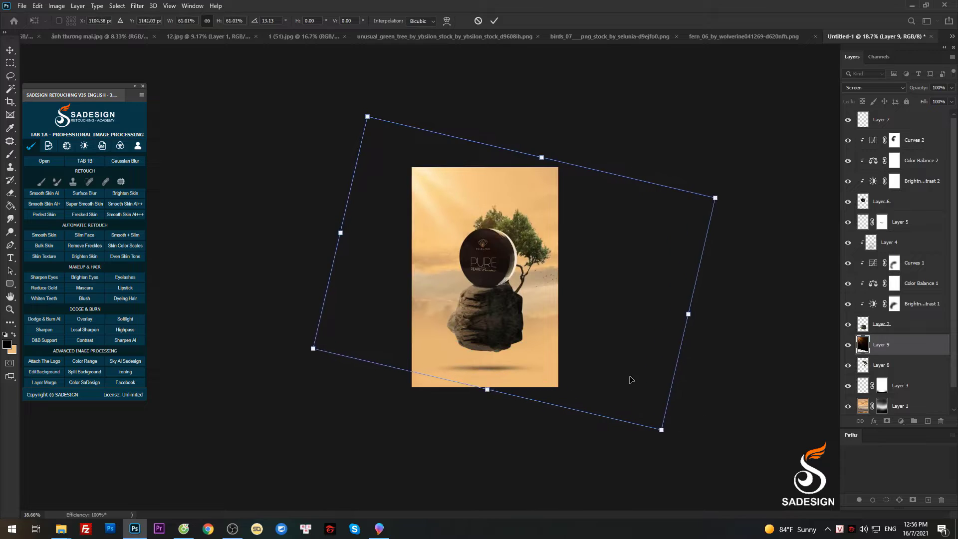
pyautogui.moveTo(613, 369); pyautogui.dragTo(604, 365)
pyautogui.press('Return')
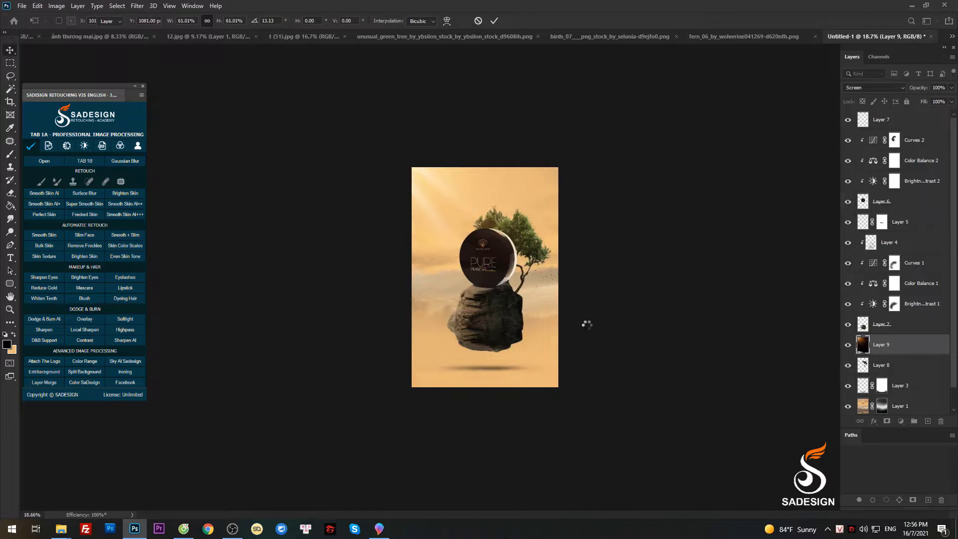
pyautogui.moveTo(585, 325)
pyautogui.mouseDown()
pyautogui.moveTo(527, 290)
pyautogui.moveTo(561, 270)
pyautogui.mouseUp()
pyautogui.hotkey('ctrl', '+')
# Add a Brightness/Contrast adjustment above Layer 3 with brightness about -10 and contrast -6
pyautogui.scroll(-1, 905, 354)
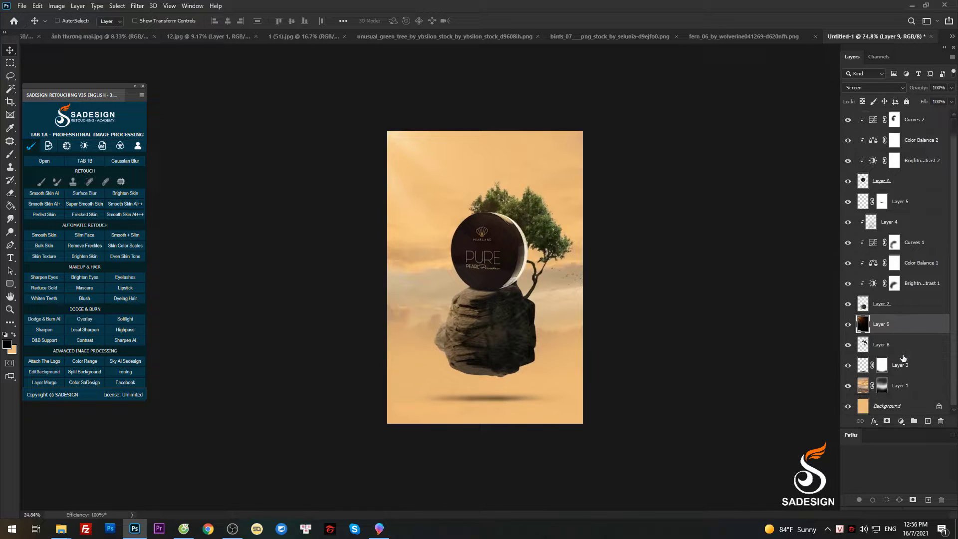
pyautogui.click(906, 343)
pyautogui.click(906, 363)
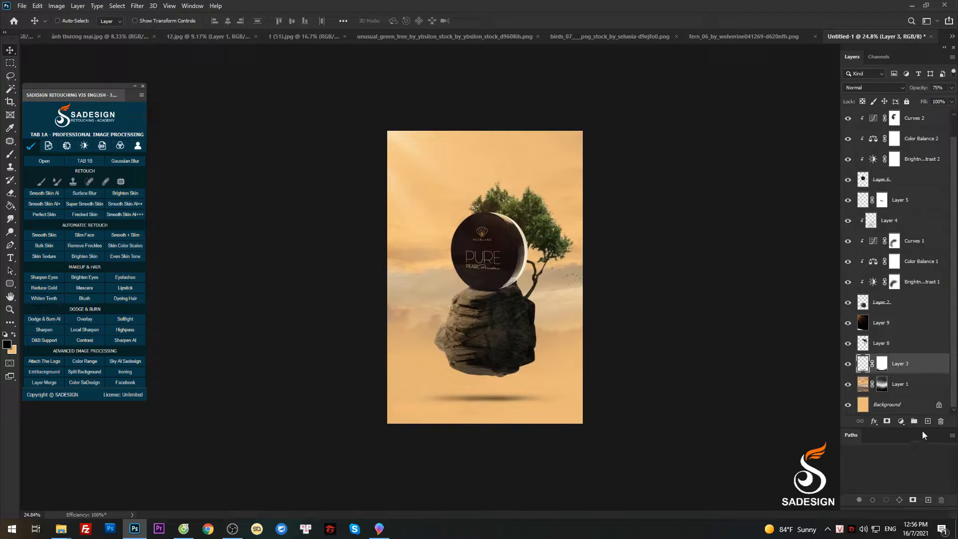
pyautogui.click(901, 421)
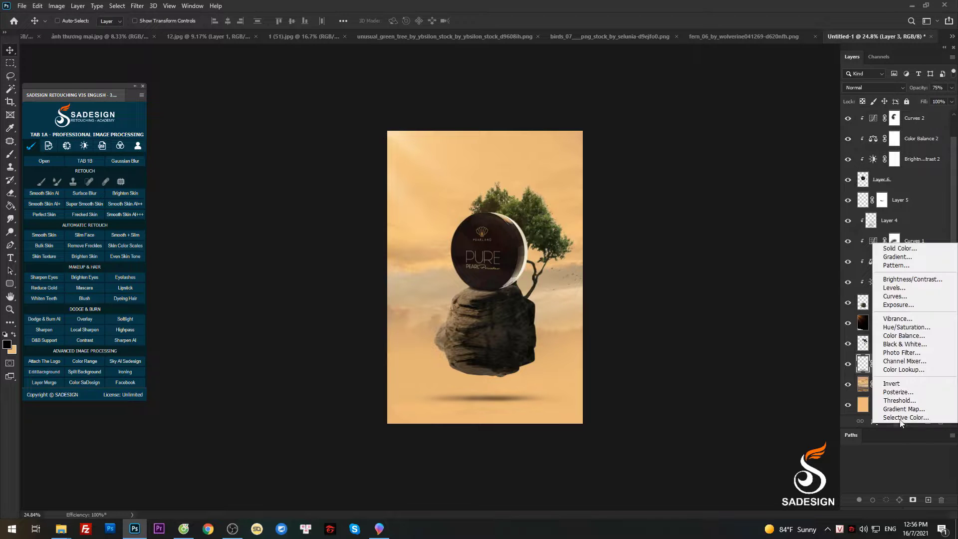
pyautogui.click(914, 283)
pyautogui.moveTo(759, 112); pyautogui.dragTo(759, 112)
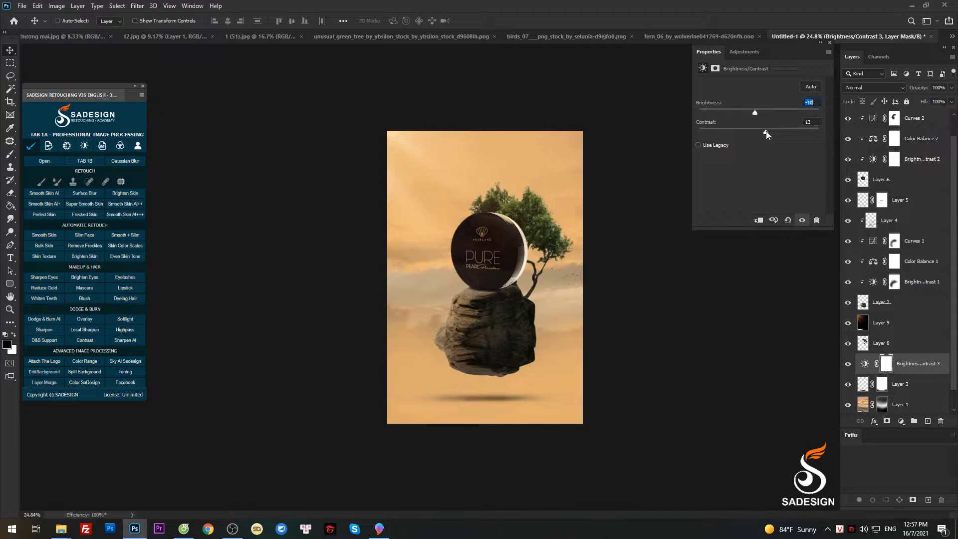
pyautogui.moveTo(759, 131); pyautogui.dragTo(745, 129)
pyautogui.click(830, 42)
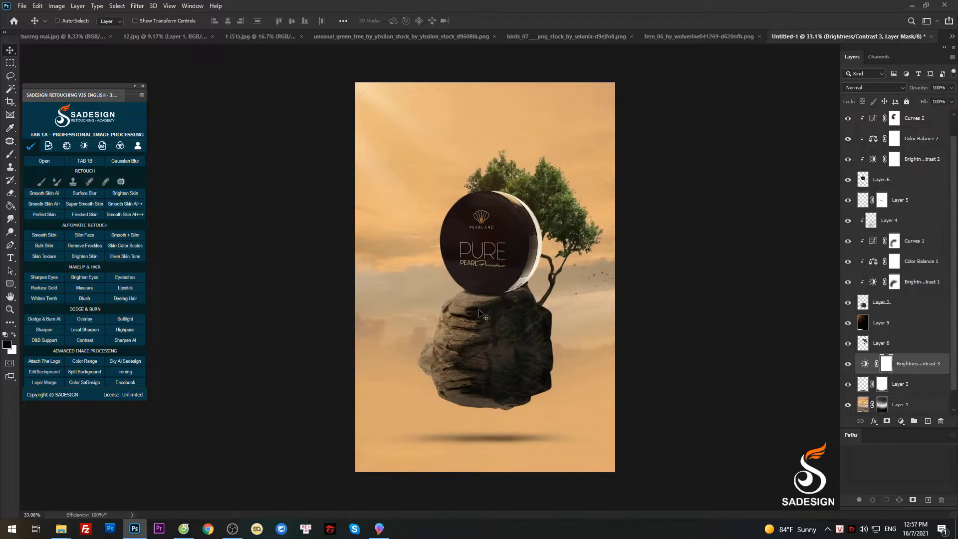
pyautogui.scroll(3, 476, 296)
pyautogui.scroll(-2, 477, 295)
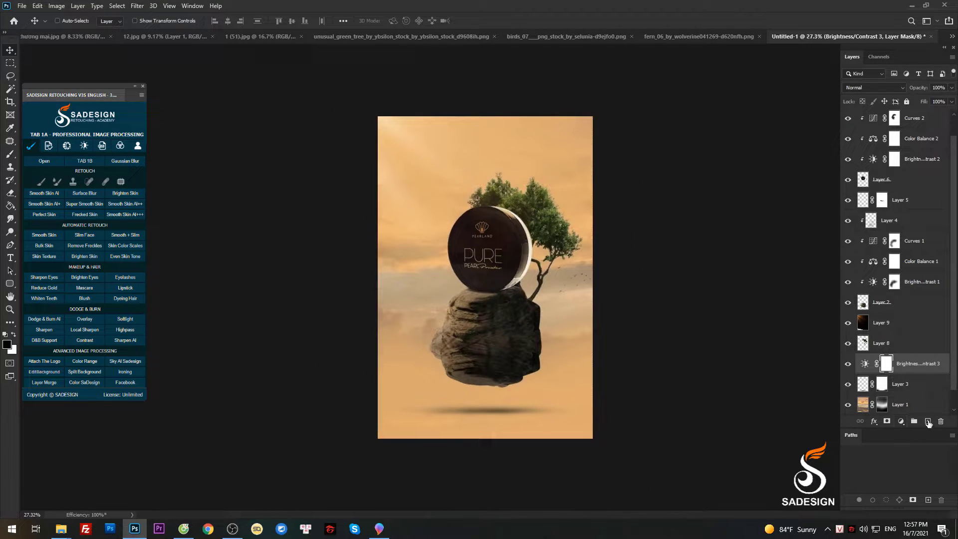
pyautogui.scroll(1, 567, 328)
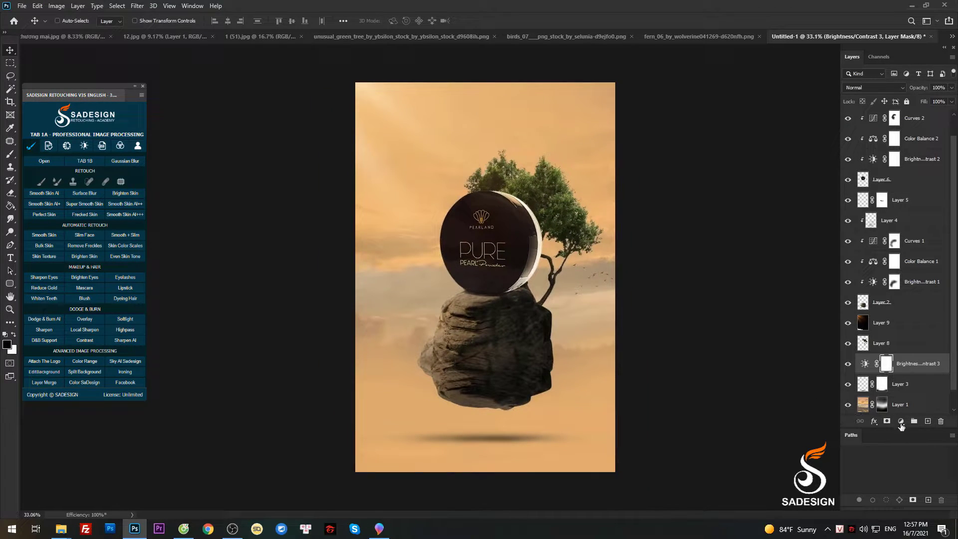
# Add a Curves 3 adjustment and paint its mask black over the rock with a 1112 px brush
pyautogui.click(901, 422)
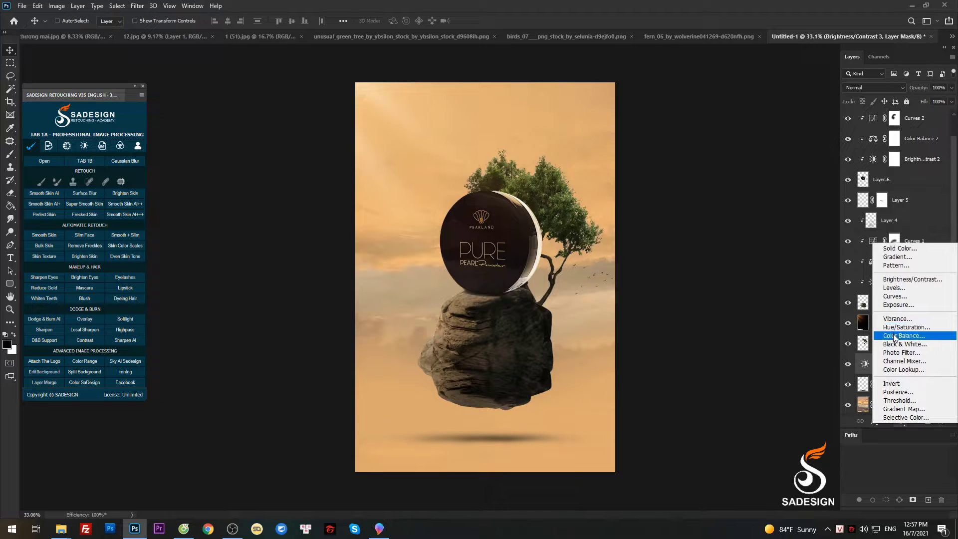
pyautogui.click(894, 298)
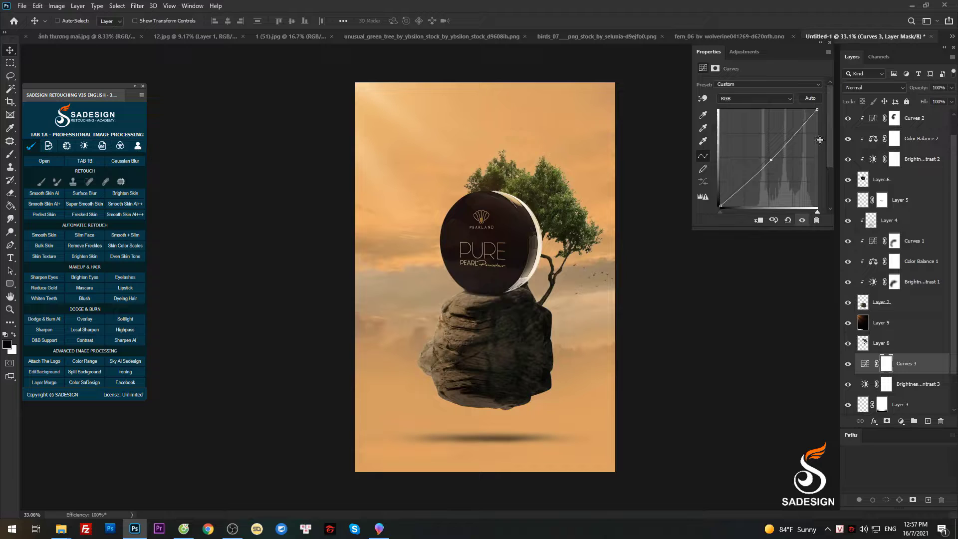
pyautogui.click(829, 42)
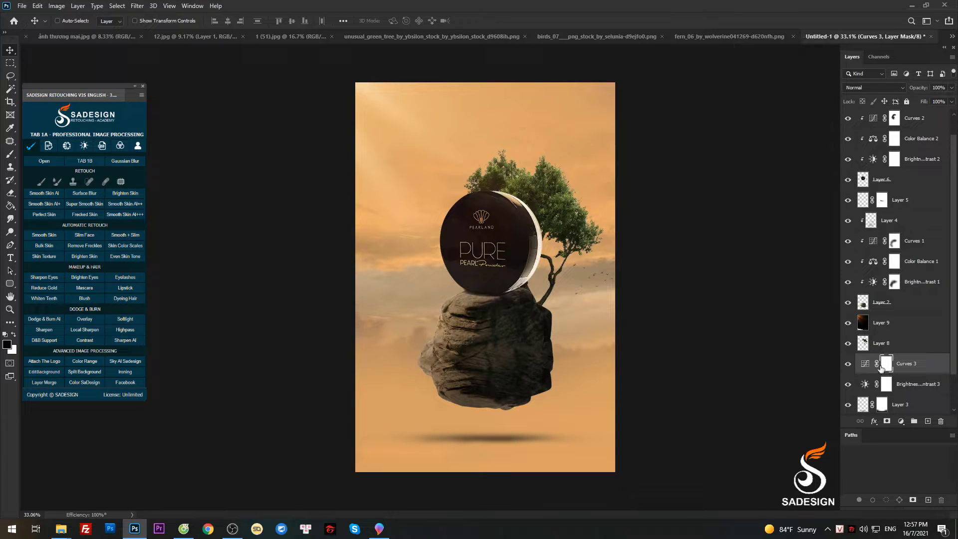
pyautogui.press('b')
pyautogui.rightClick(489, 251)
pyautogui.moveTo(460, 242); pyautogui.dragTo(487, 256)
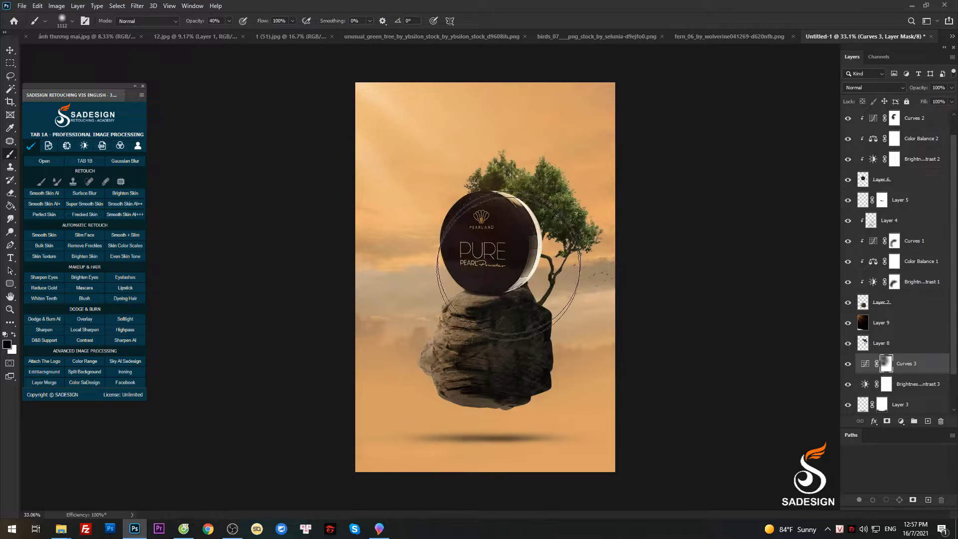
pyautogui.moveTo(449, 359); pyautogui.dragTo(509, 342)
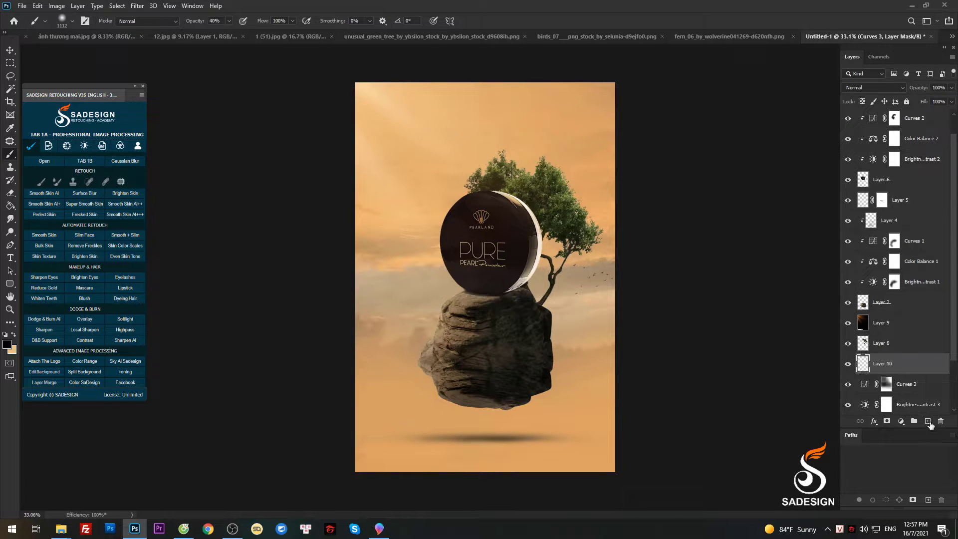
# Add a new empty Layer 10 above Curves 3 and lower the brush opacity to 10%
pyautogui.click(928, 421)
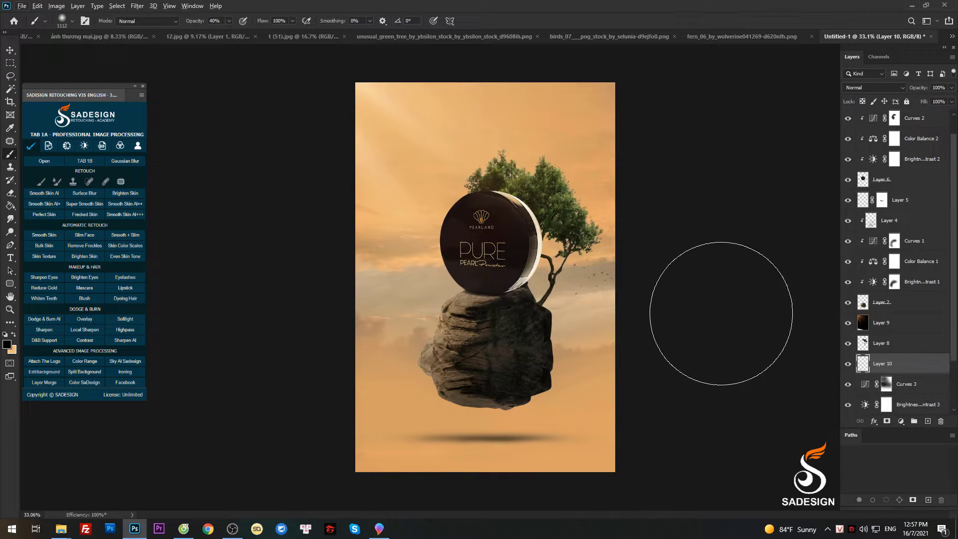
pyautogui.moveTo(566, 300); pyautogui.dragTo(524, 305)
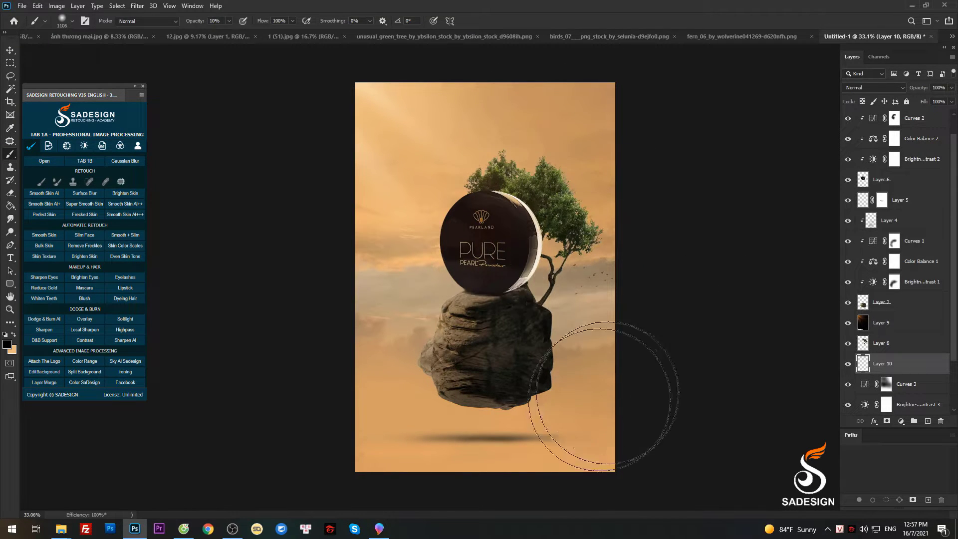
pyautogui.scroll(-2, 642, 363)
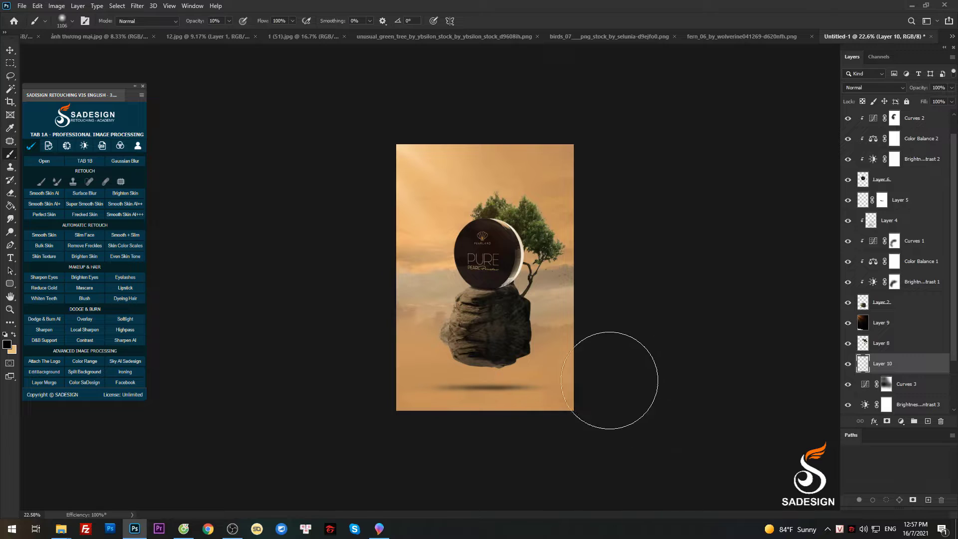
pyautogui.press('v')
pyautogui.scroll(-3, 903, 373)
# Add a Curves 4 adjustment above the Background, lifting the midpoint to brighten the scene
pyautogui.click(884, 405)
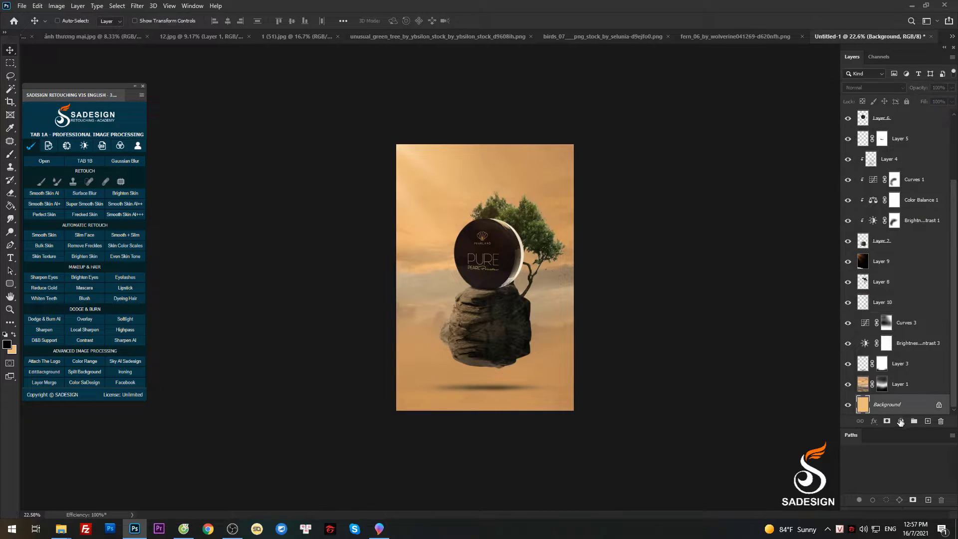
pyautogui.click(901, 420)
pyautogui.click(893, 299)
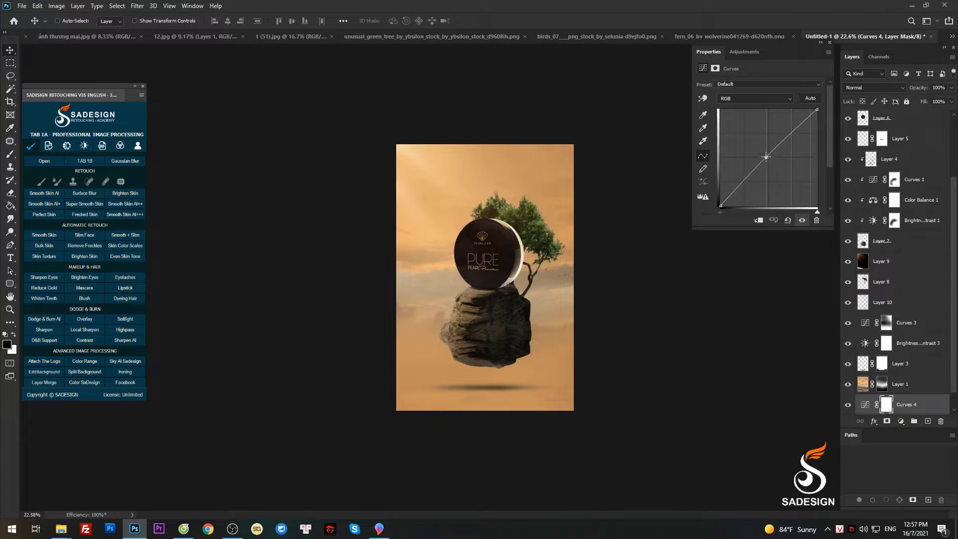
pyautogui.moveTo(766, 157); pyautogui.dragTo(763, 150)
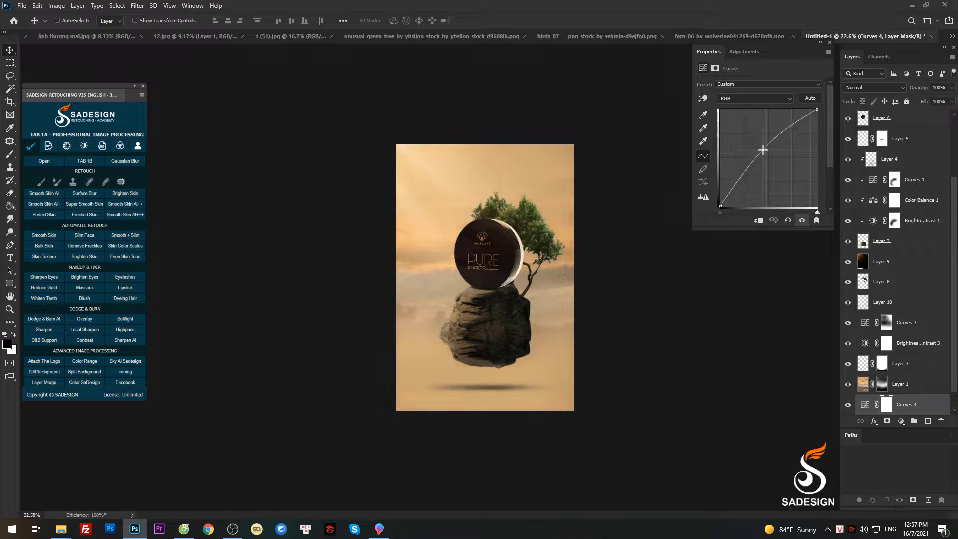
pyautogui.click(829, 43)
pyautogui.scroll(3, 536, 263)
pyautogui.scroll(-3, 537, 263)
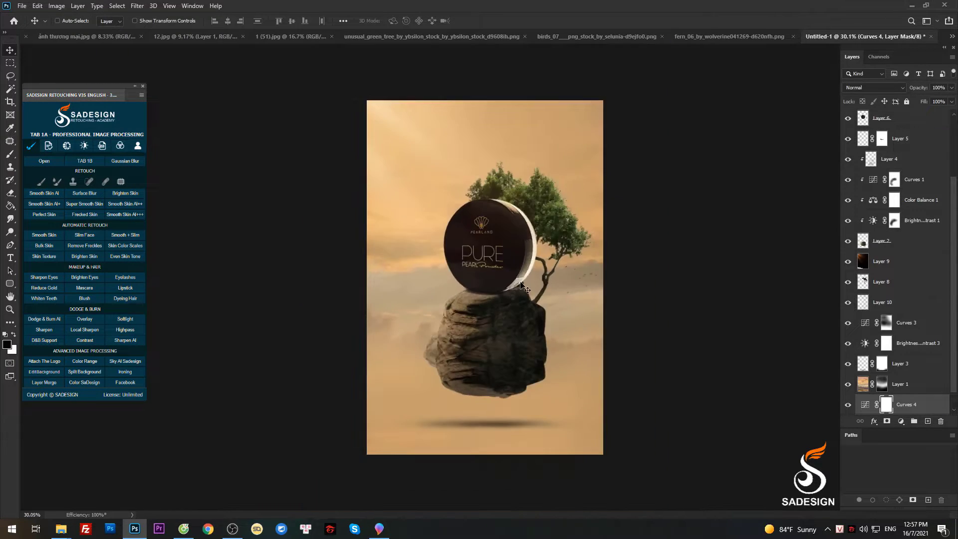
pyautogui.scroll(1, 536, 263)
pyautogui.scroll(1, 916, 261)
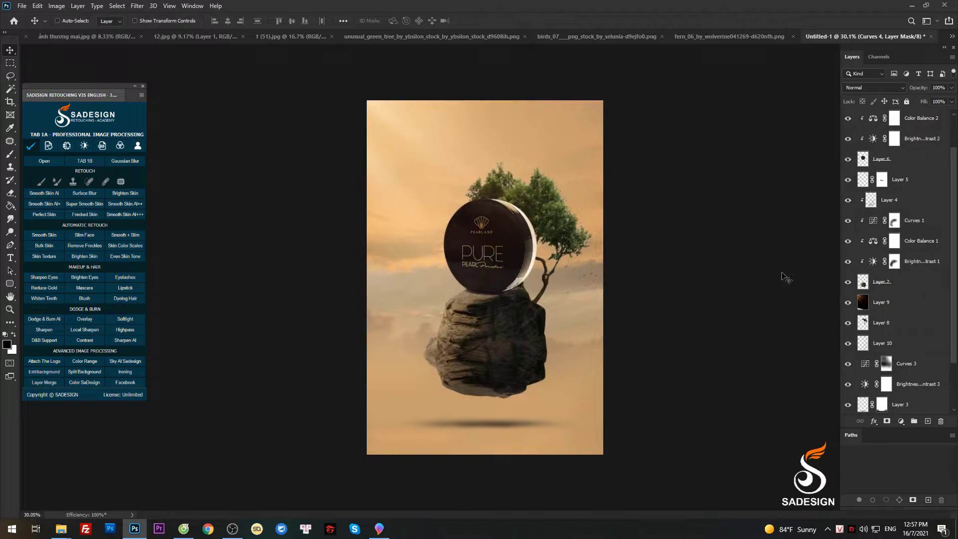
pyautogui.scroll(1, 919, 202)
# Add a new layer above Layer 7 and pick the 125 px sparkle brush from HuanPhiVuBrush
pyautogui.click(914, 127)
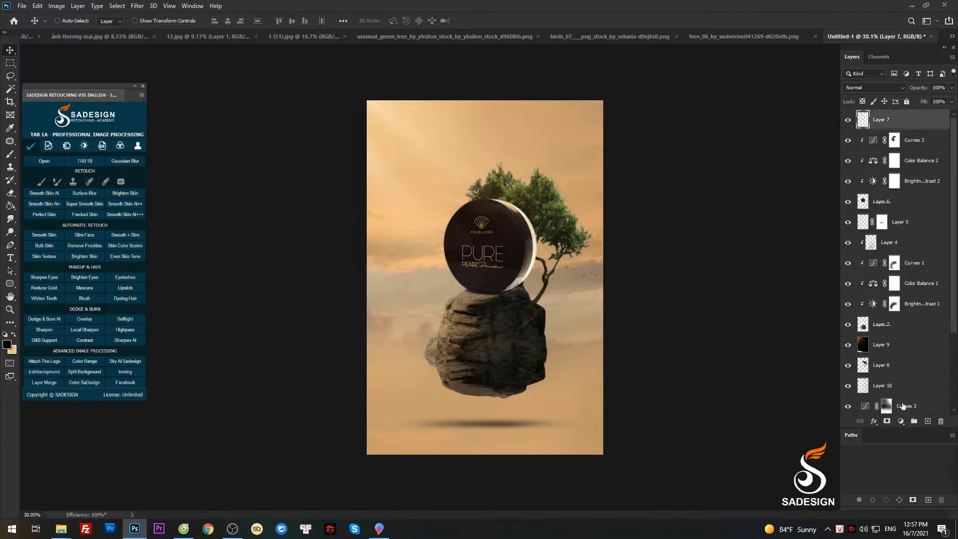
pyautogui.click(930, 424)
pyautogui.press('b')
pyautogui.rightClick(615, 292)
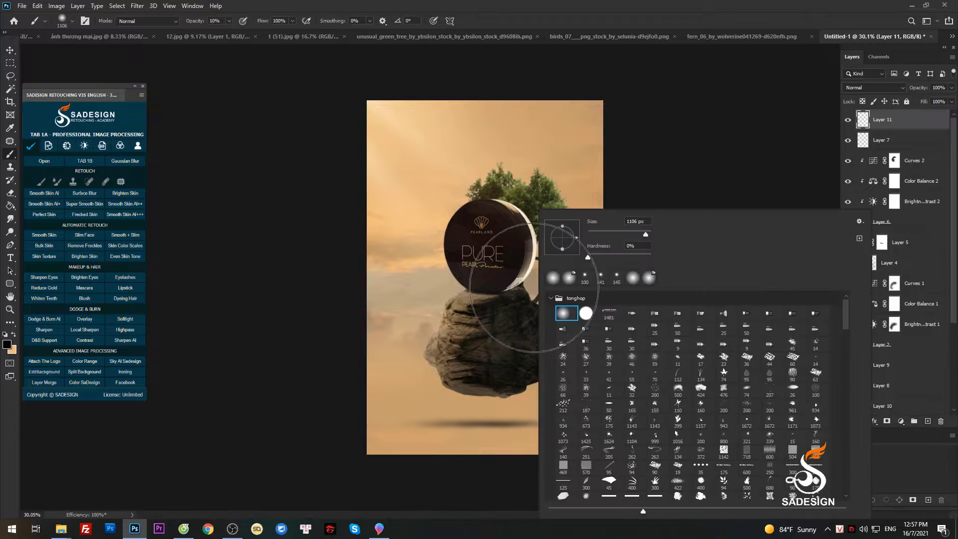
pyautogui.moveTo(839, 318); pyautogui.dragTo(842, 444)
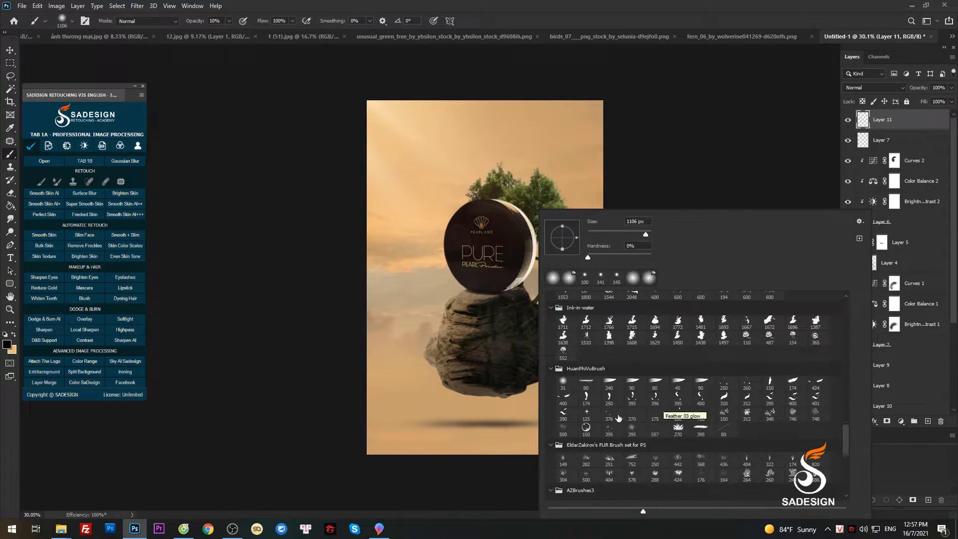
pyautogui.click(586, 413)
pyautogui.click(436, 213)
pyautogui.scroll(5, 499, 214)
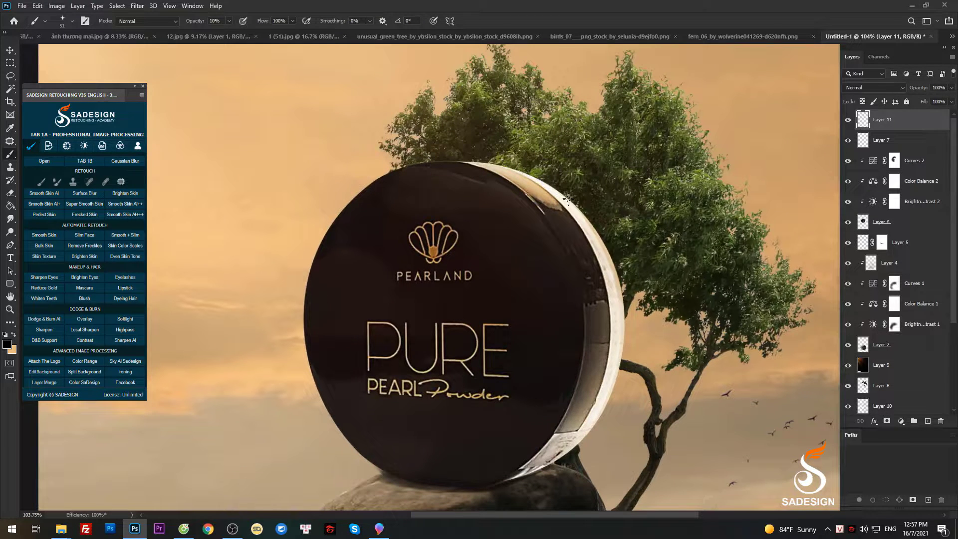
# Set the foreground colour to white, shrink the brush to 102 px, and reselect Layer 7
pyautogui.click(7, 345)
pyautogui.click(885, 62)
pyautogui.scroll(2, 538, 175)
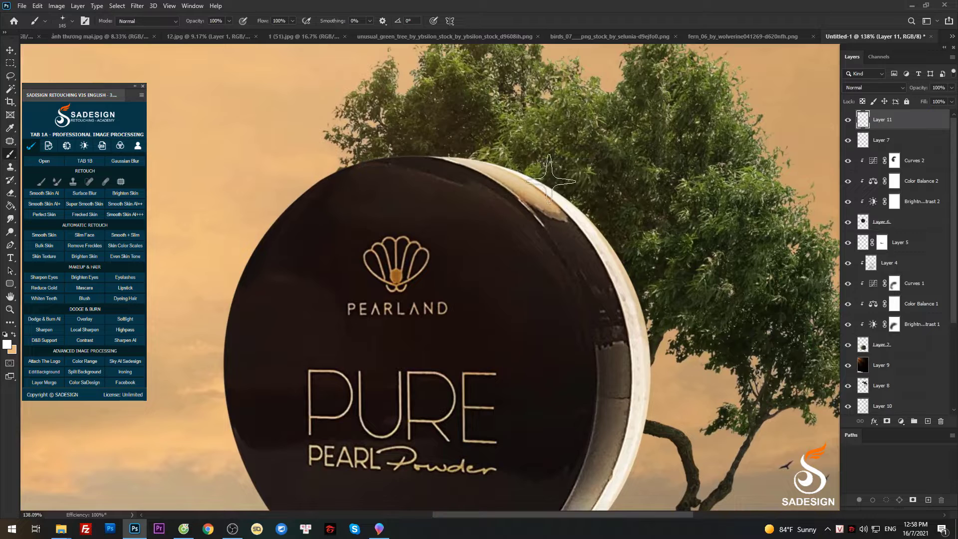
pyautogui.scroll(-1, 541, 171)
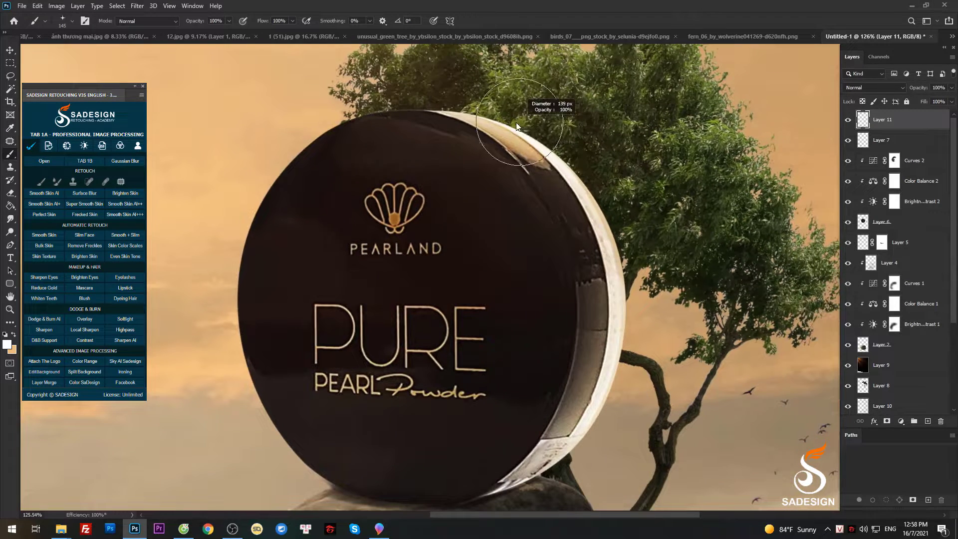
pyautogui.press('[')
pyautogui.press('[')
pyautogui.scroll(-3, 514, 129)
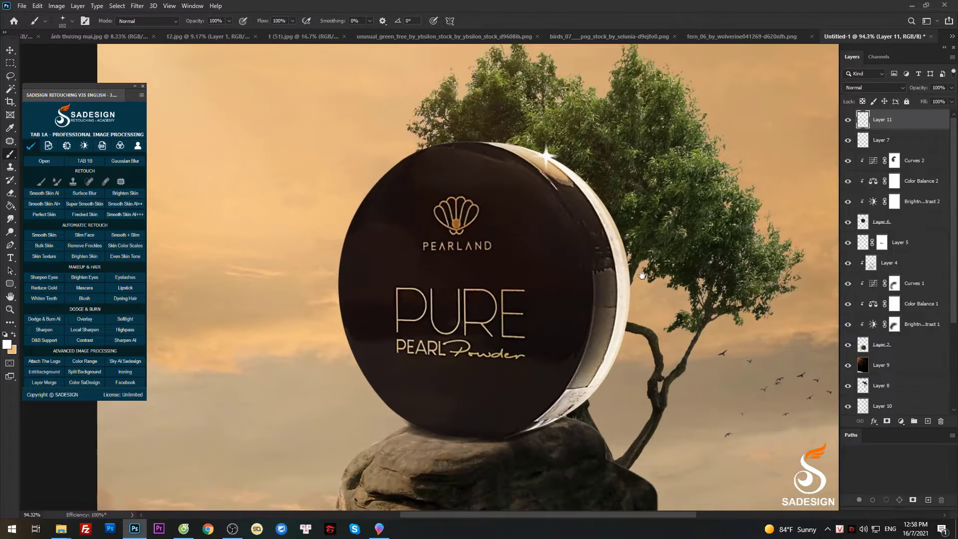
pyautogui.scroll(3, 562, 265)
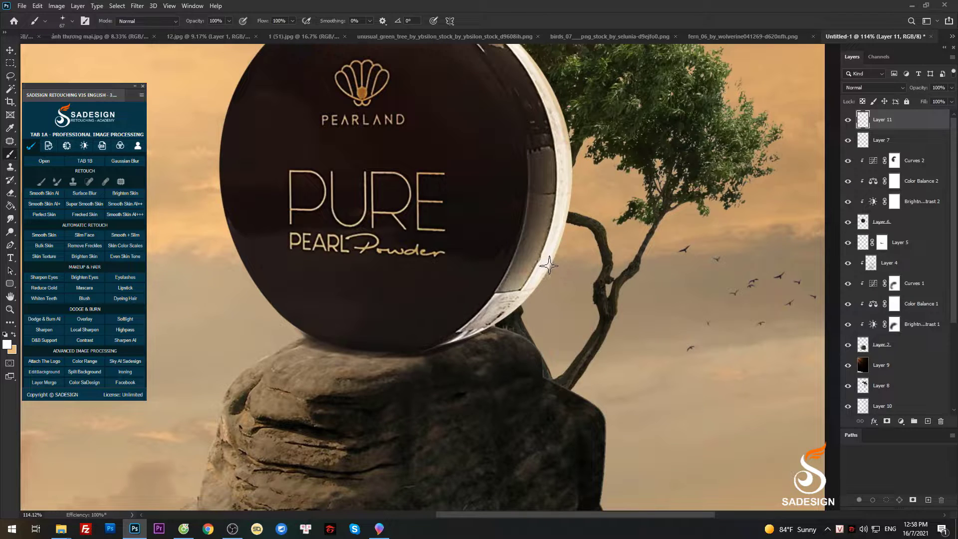
pyautogui.scroll(-5, 549, 265)
pyautogui.press('v')
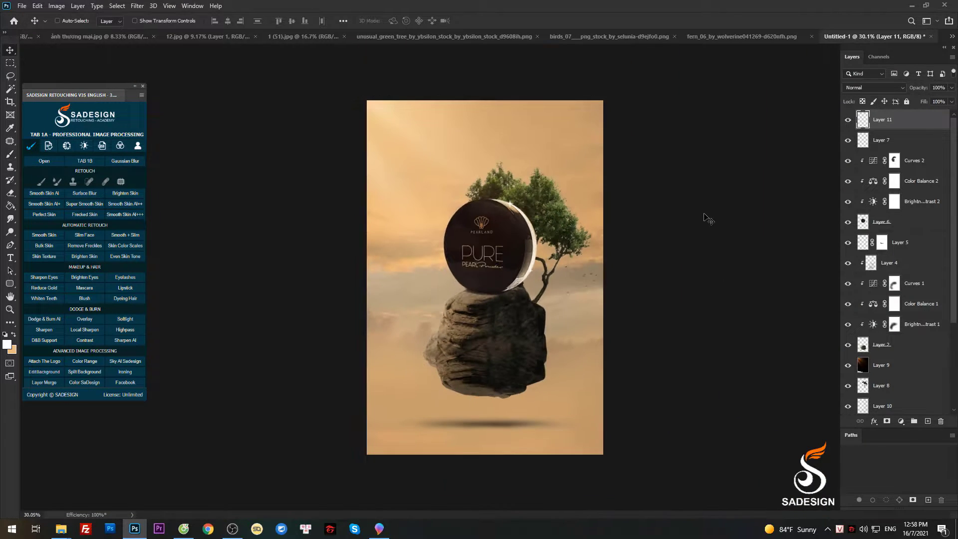
pyautogui.scroll(1, 706, 218)
pyautogui.click(898, 141)
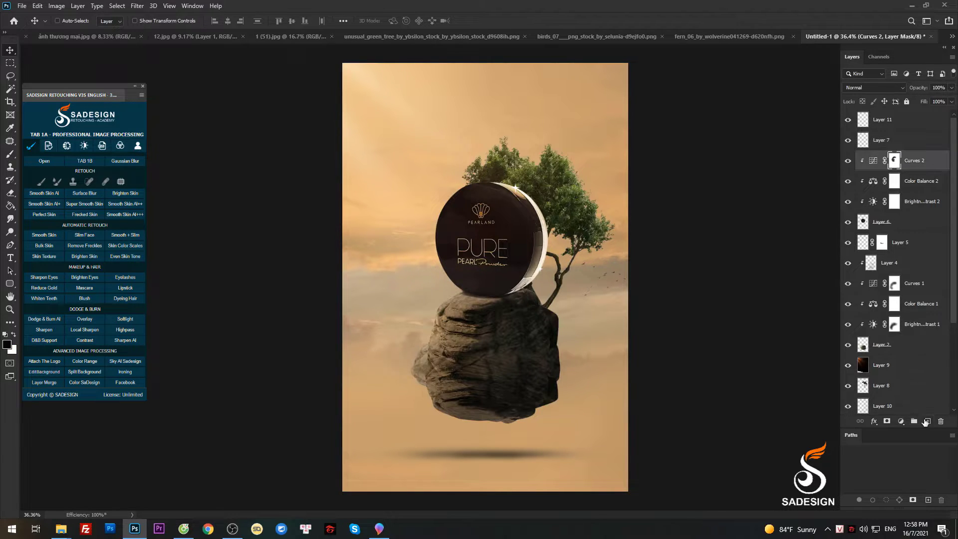
# Add a new layer above Curves 2 and set up a black soft brush at 10% opacity, size 207
pyautogui.keyDown('ctrl'); pyautogui.click(928, 420); pyautogui.keyUp('ctrl')
pyautogui.press('b')
pyautogui.scroll(2, 539, 153)
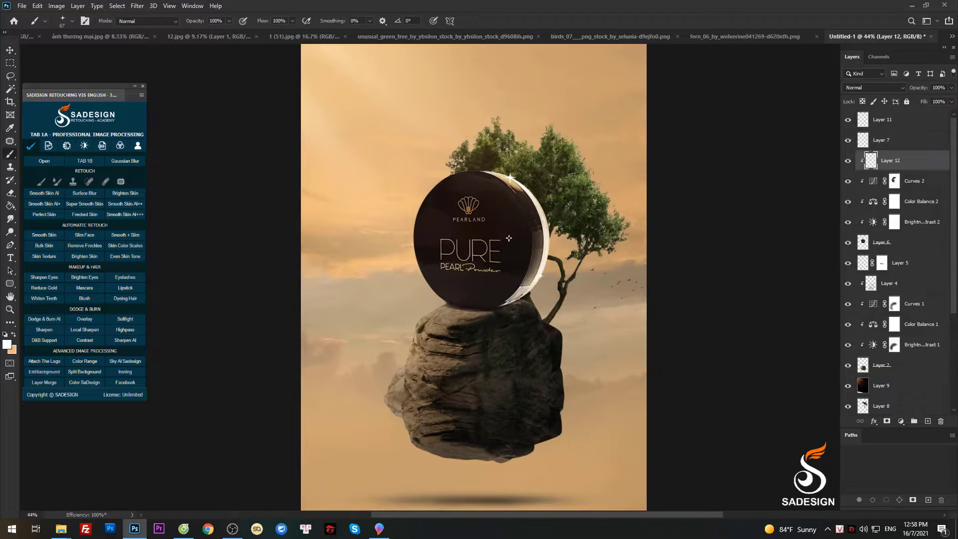
pyautogui.click(6, 344)
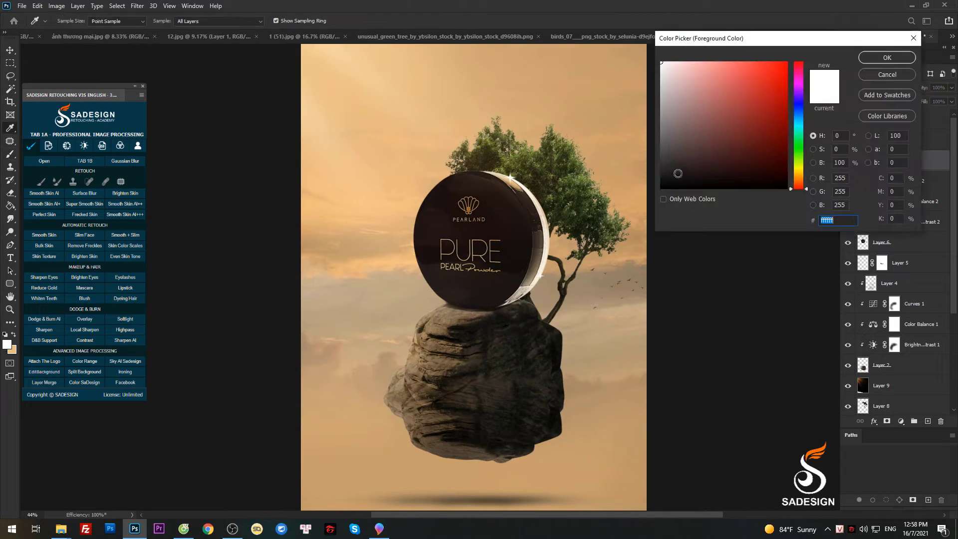
pyautogui.moveTo(677, 172); pyautogui.dragTo(671, 186)
pyautogui.click(879, 63)
pyautogui.press('1')
pyautogui.scroll(2, 493, 176)
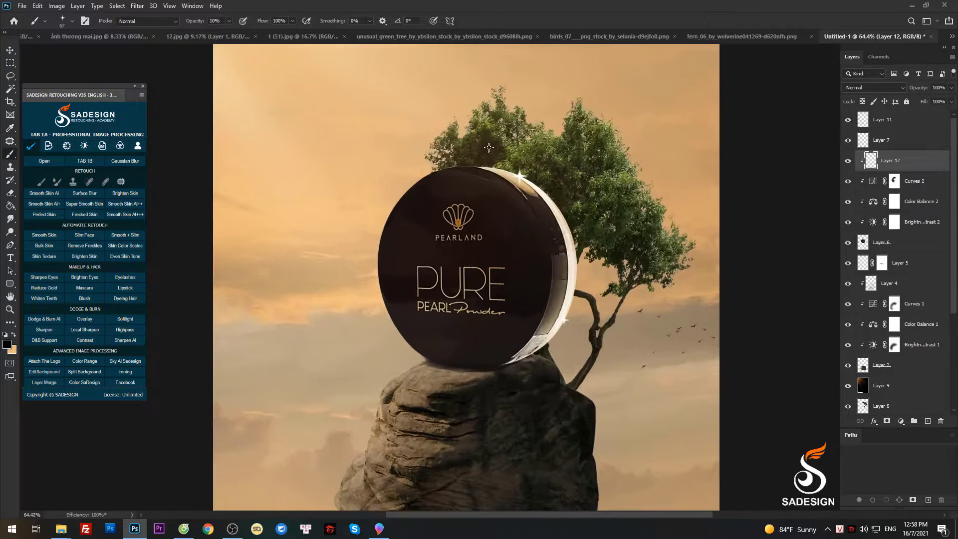
pyautogui.rightClick(514, 176)
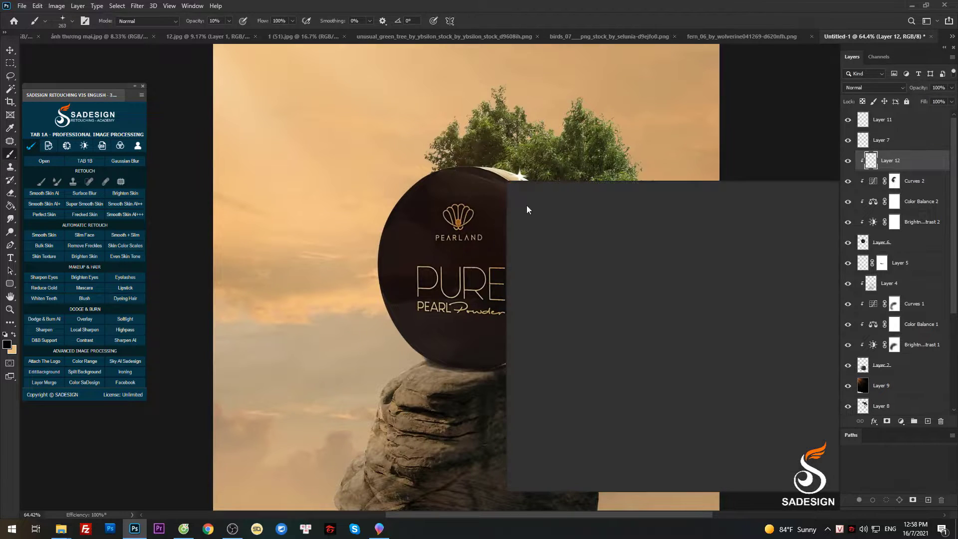
pyautogui.moveTo(816, 399); pyautogui.dragTo(819, 272)
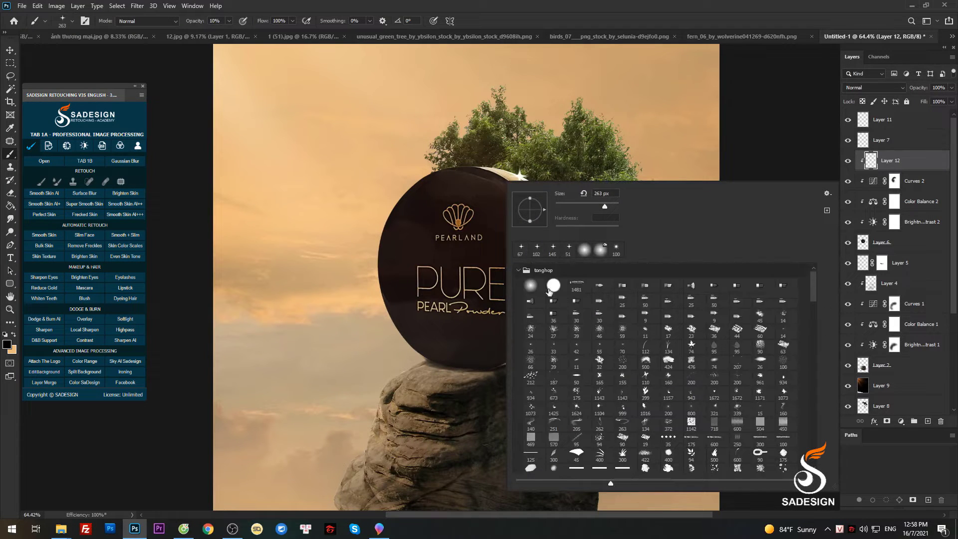
pyautogui.press('Escape')
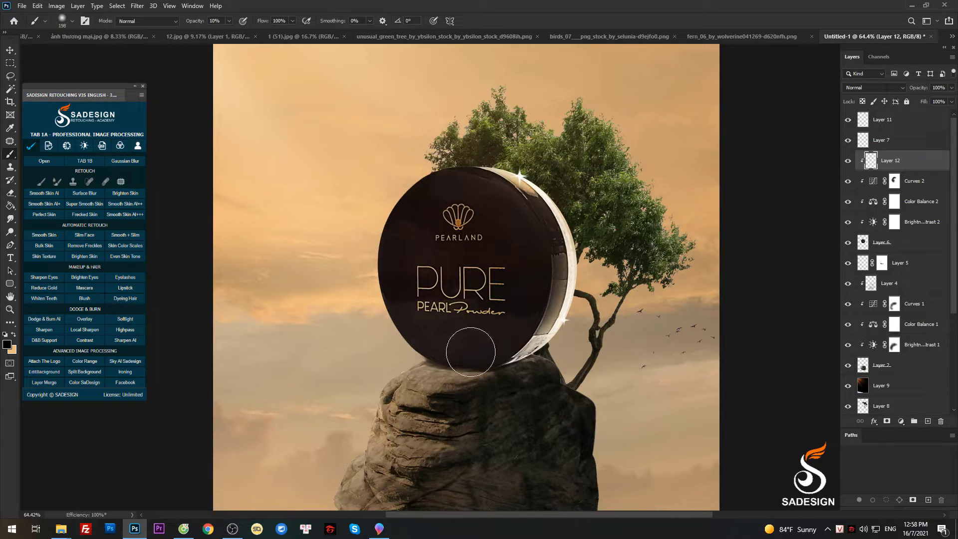
pyautogui.scroll(-2, 797, 309)
pyautogui.scroll(-1, 898, 272)
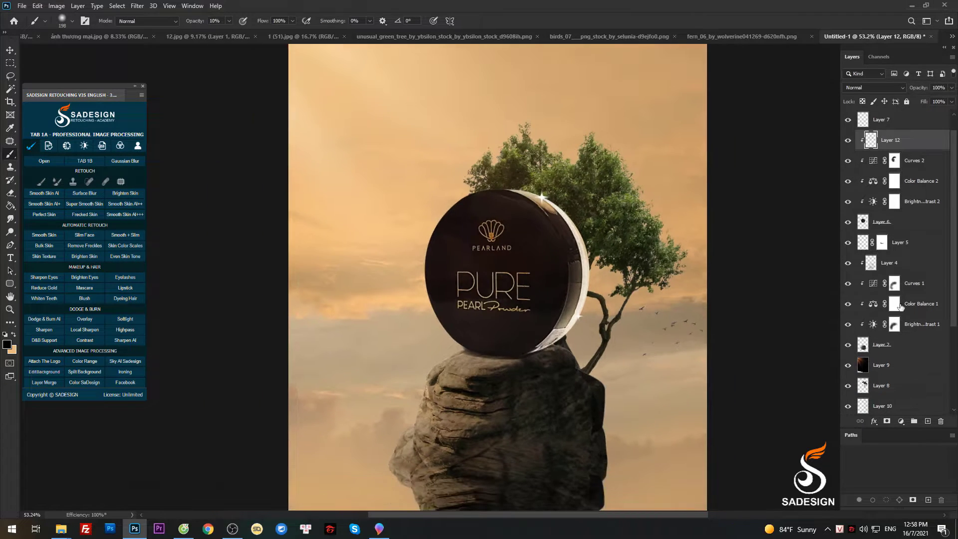
# Add a new layer above Layer 4 and shrink the brush below 150 px for finer rock shading
pyautogui.click(910, 265)
pyautogui.click(928, 420)
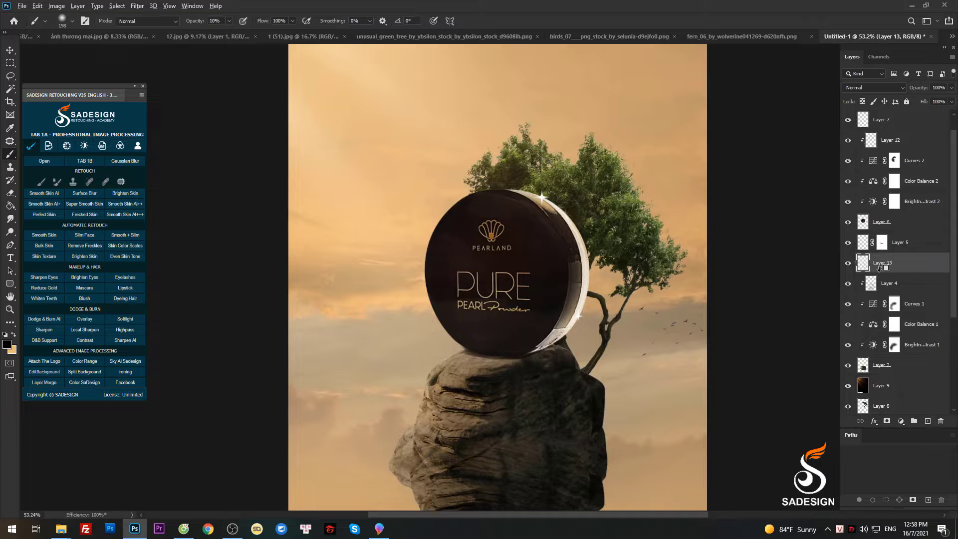
pyautogui.scroll(2, 492, 394)
pyautogui.press('[')
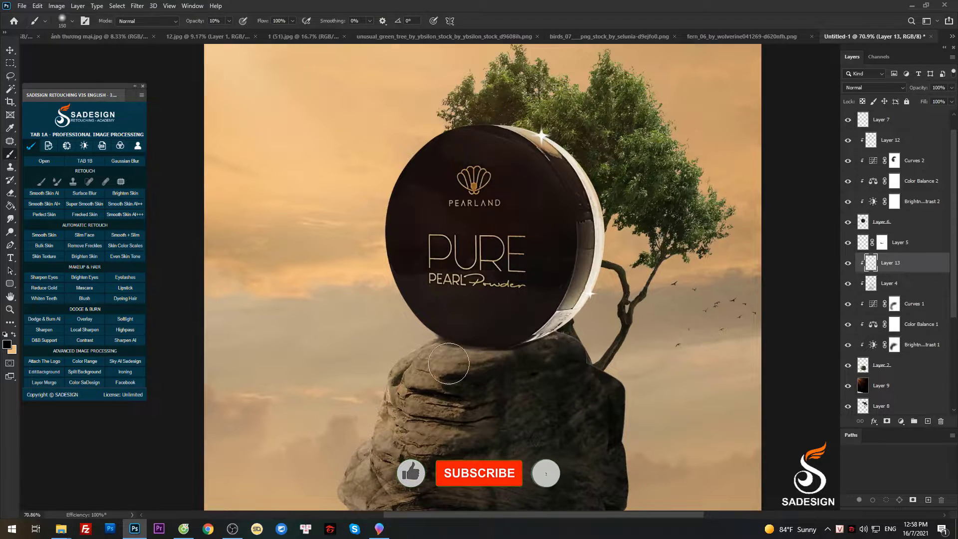
pyautogui.press('[')
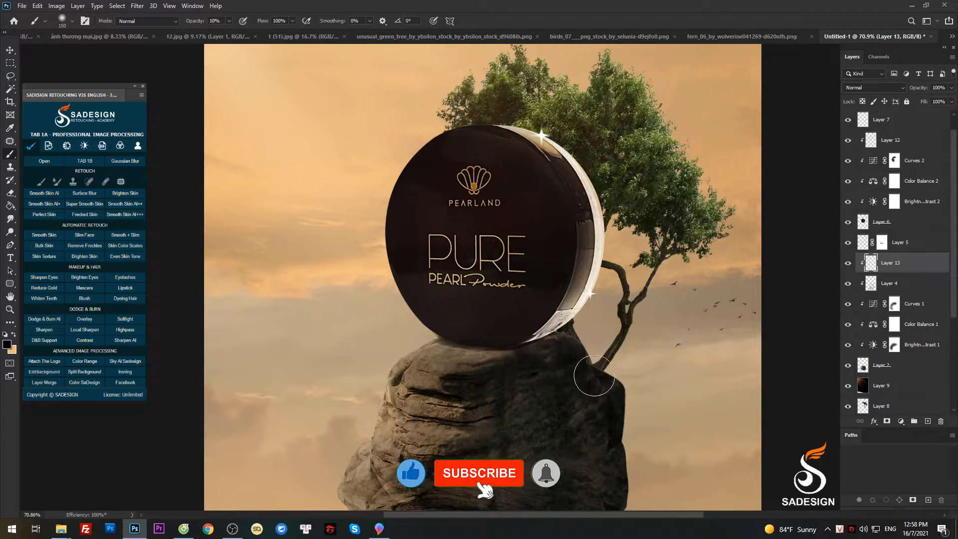
pyautogui.scroll(-1, 529, 319)
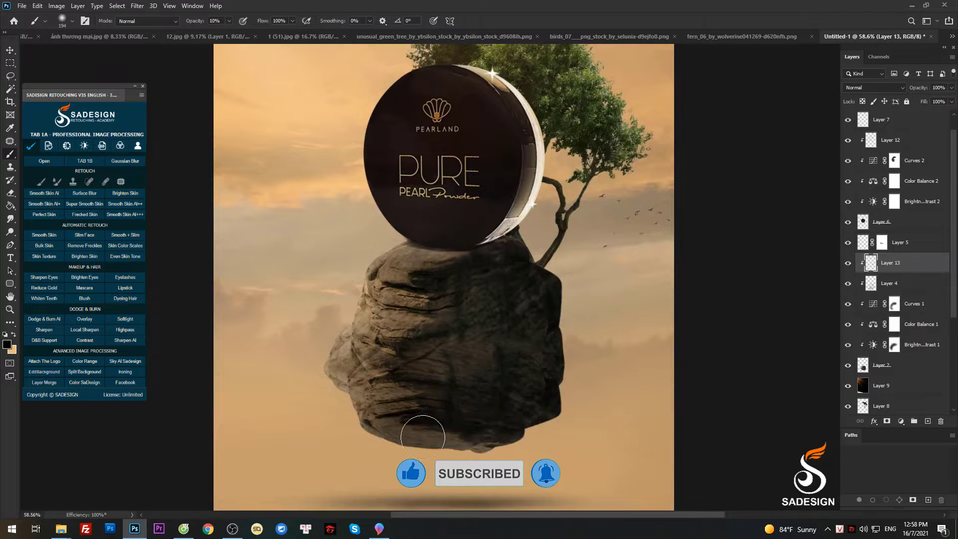
pyautogui.scroll(-1, 538, 354)
pyautogui.scroll(-2, 539, 355)
pyautogui.press('v')
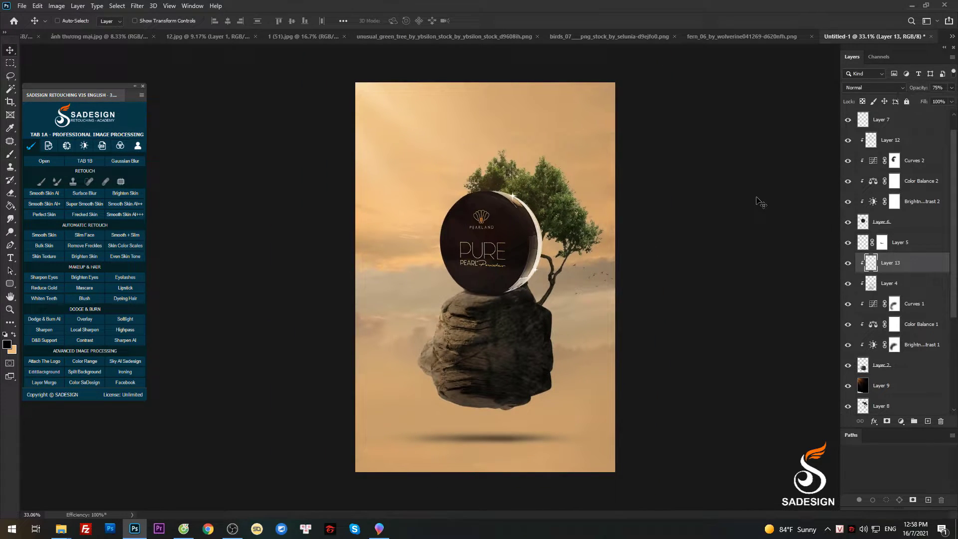
# Briefly hide the Layer 9 light rays to judge their effect
pyautogui.scroll(-1, 748, 210)
pyautogui.click(857, 389)
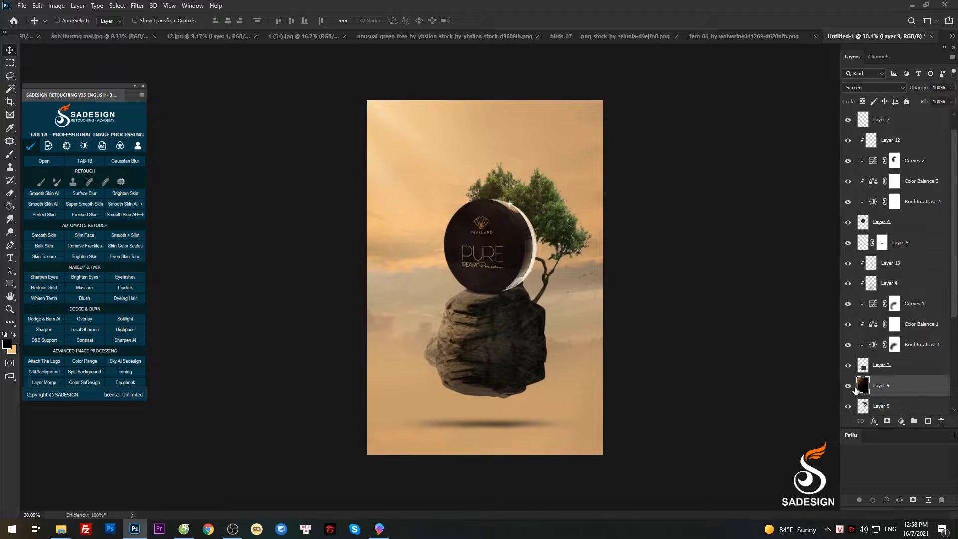
pyautogui.click(848, 386)
pyautogui.scroll(-3, 888, 386)
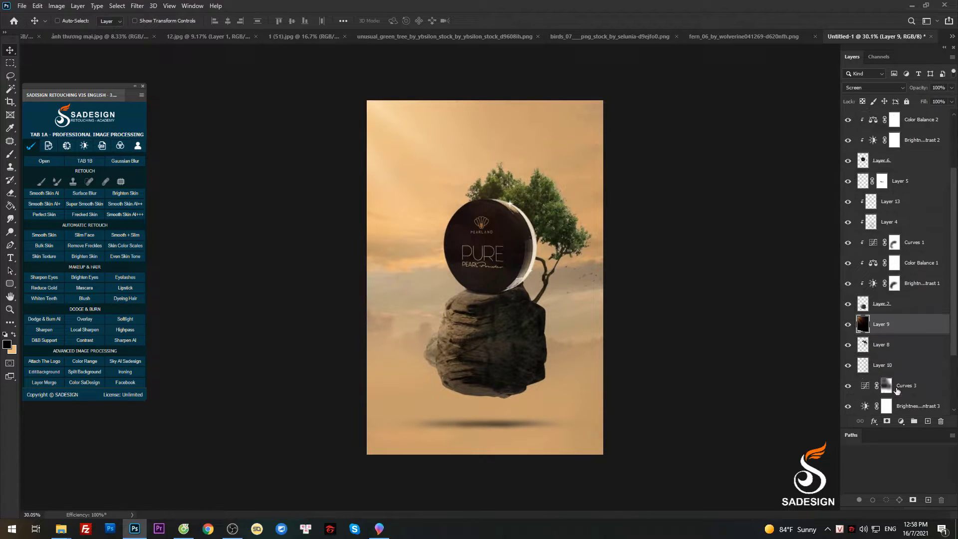
pyautogui.scroll(-3, 889, 387)
# Paint Bucket fill the Background layer with a pale peach, then the paler #fedeb2
pyautogui.click(864, 404)
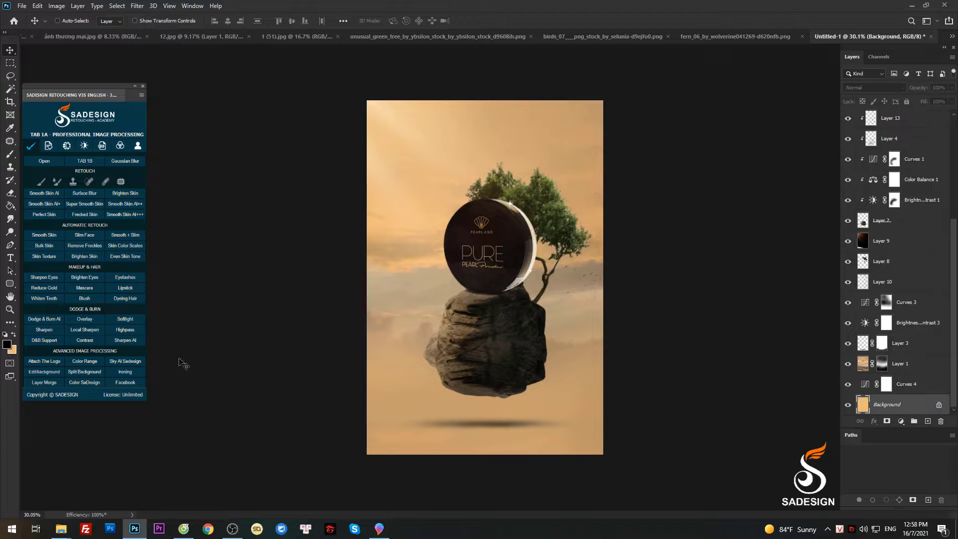
pyautogui.click(8, 344)
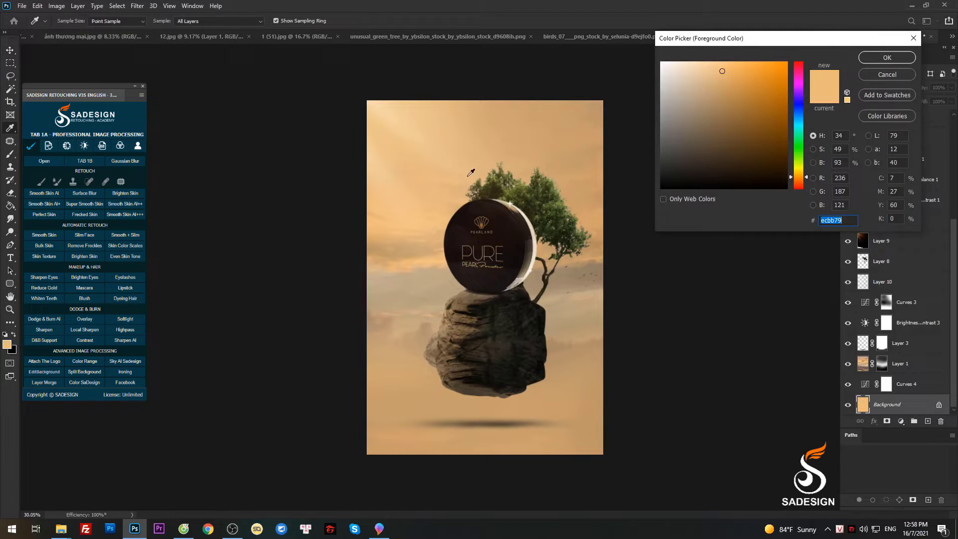
pyautogui.click(722, 71)
pyautogui.click(871, 57)
pyautogui.press('g')
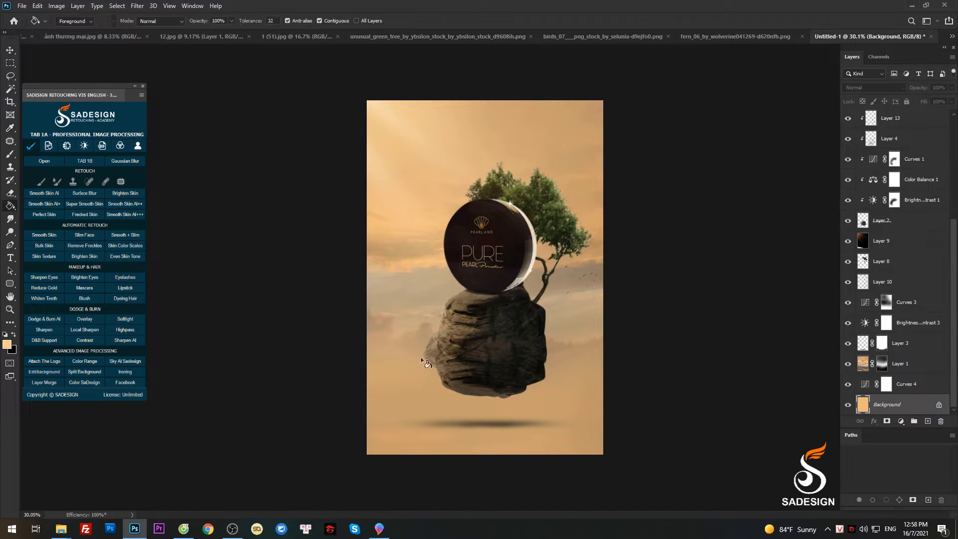
pyautogui.click(424, 361)
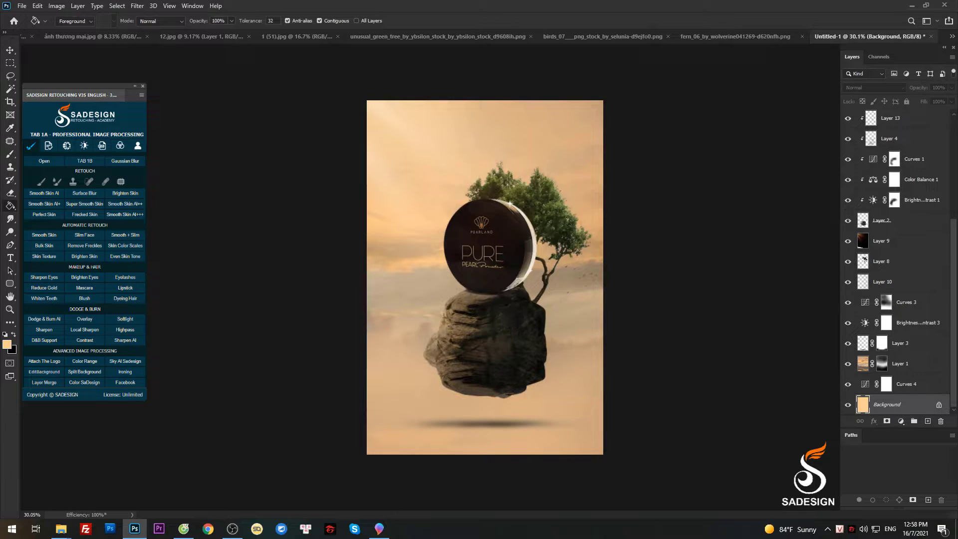
pyautogui.click(8, 344)
pyautogui.click(710, 65)
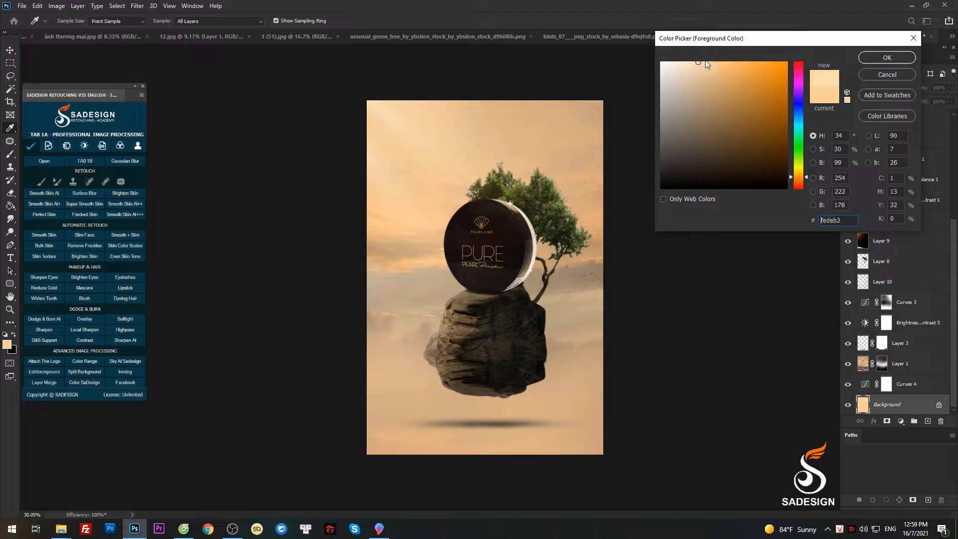
pyautogui.click(887, 57)
pyautogui.press('g')
pyautogui.click(499, 402)
pyautogui.press('v')
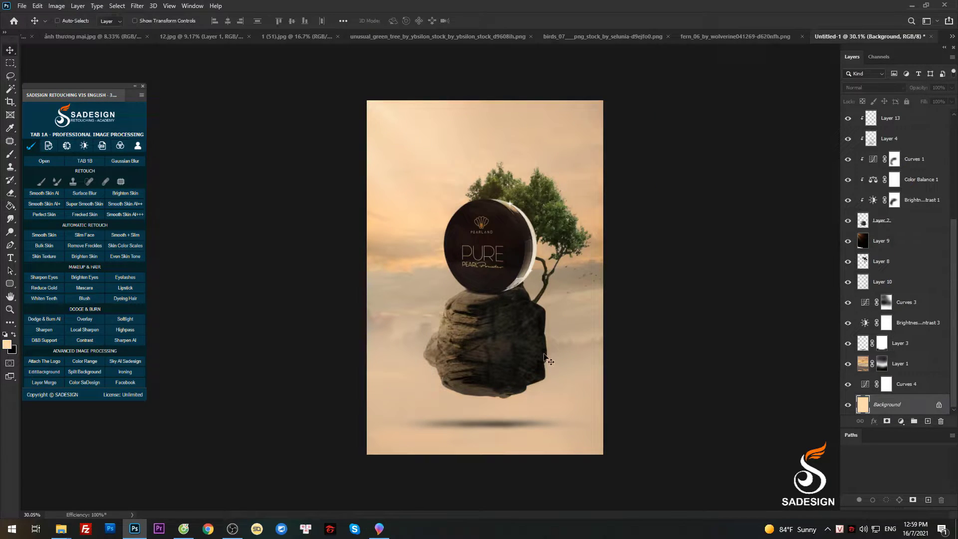
# Drag Layer 9 to the top of the layer stack and switch to the fern_06 image
pyautogui.scroll(2, 883, 266)
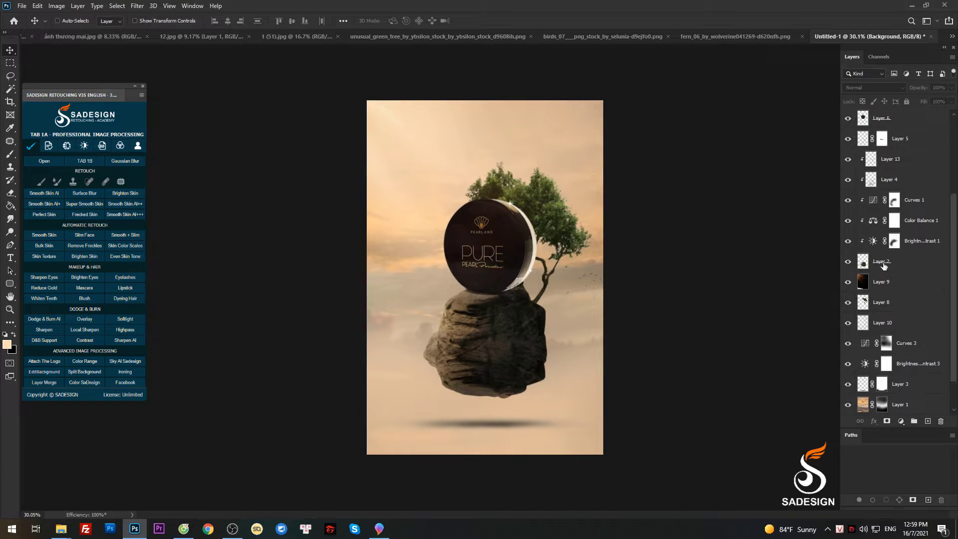
pyautogui.click(871, 282)
pyautogui.scroll(4, 898, 305)
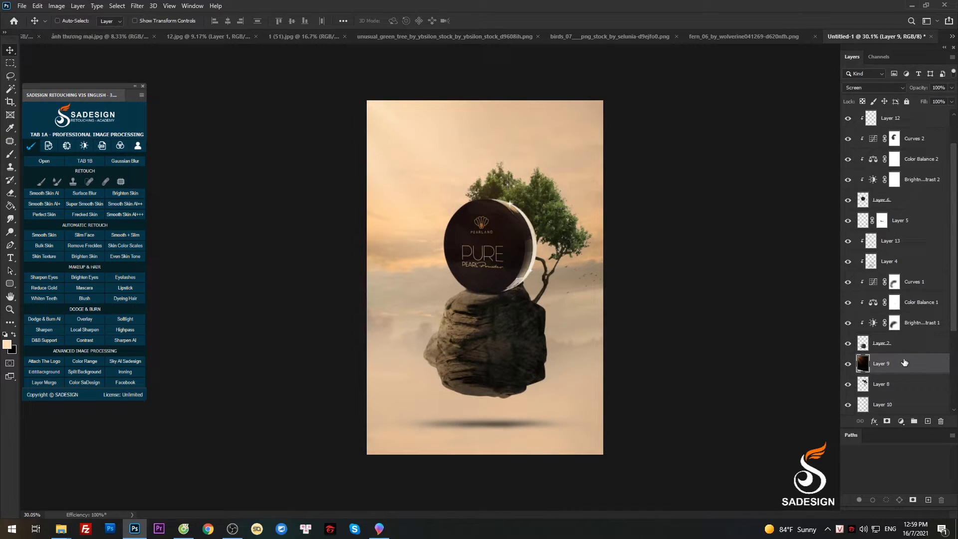
pyautogui.moveTo(904, 362)
pyautogui.mouseDown()
pyautogui.moveTo(893, 125)
pyautogui.moveTo(882, 142)
pyautogui.mouseUp()
pyautogui.moveTo(429, 188); pyautogui.dragTo(419, 143)
pyautogui.scroll(-2, 439, 171)
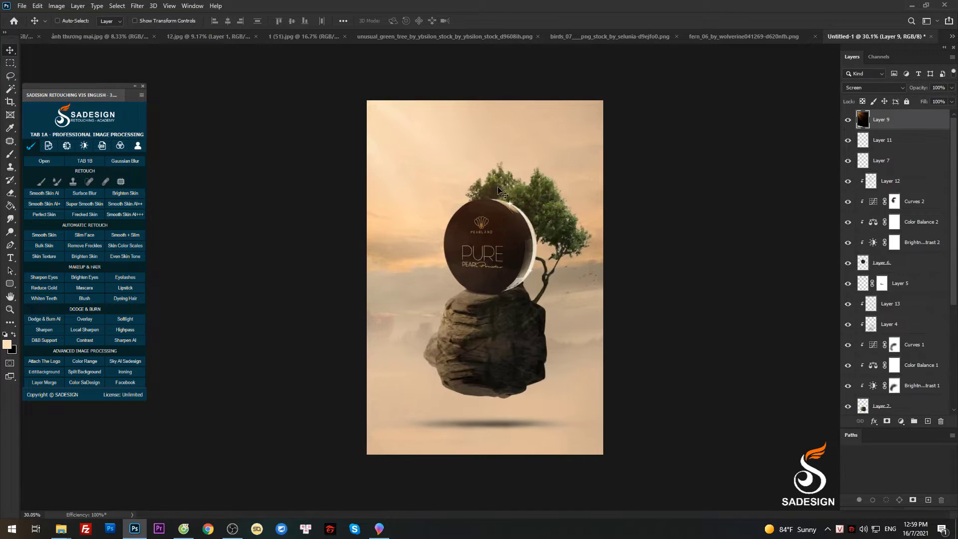
pyautogui.click(699, 35)
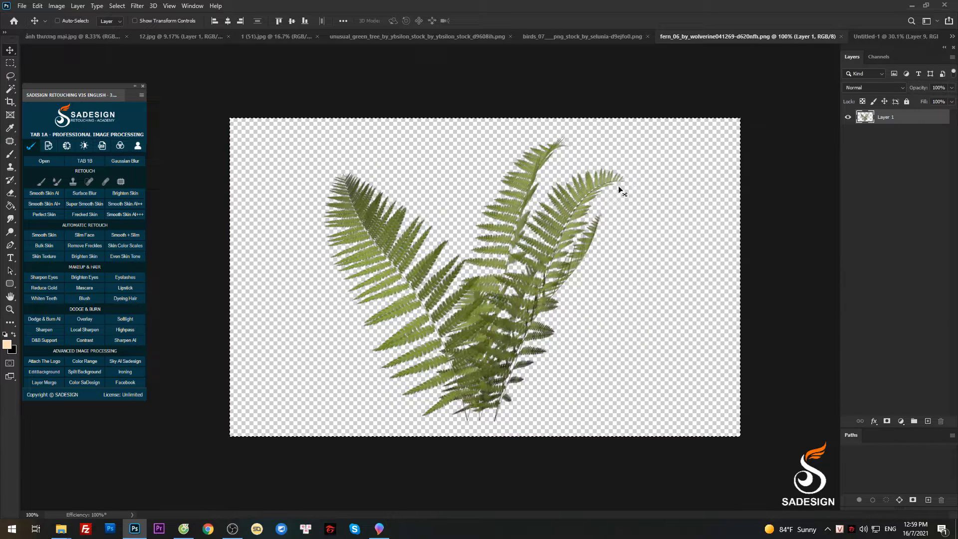
# Bring the fern in, rotate and enlarge it at bottom right, and apply Gaussian Blur 6.8 px
pyautogui.moveTo(618, 186)
pyautogui.mouseDown()
pyautogui.moveTo(870, 51)
pyautogui.moveTo(581, 418)
pyautogui.mouseUp()
pyautogui.hotkey('ctrl', 't')
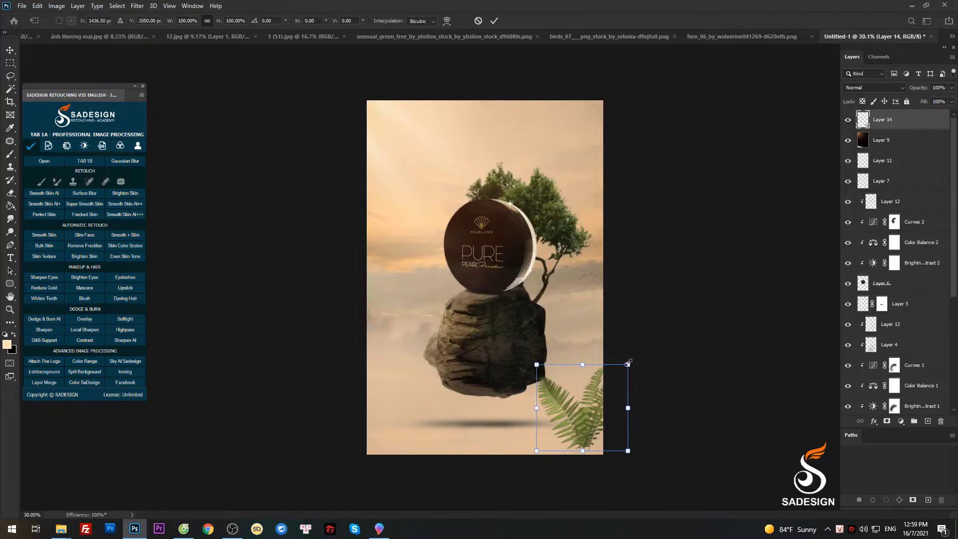
pyautogui.moveTo(630, 363); pyautogui.dragTo(613, 414)
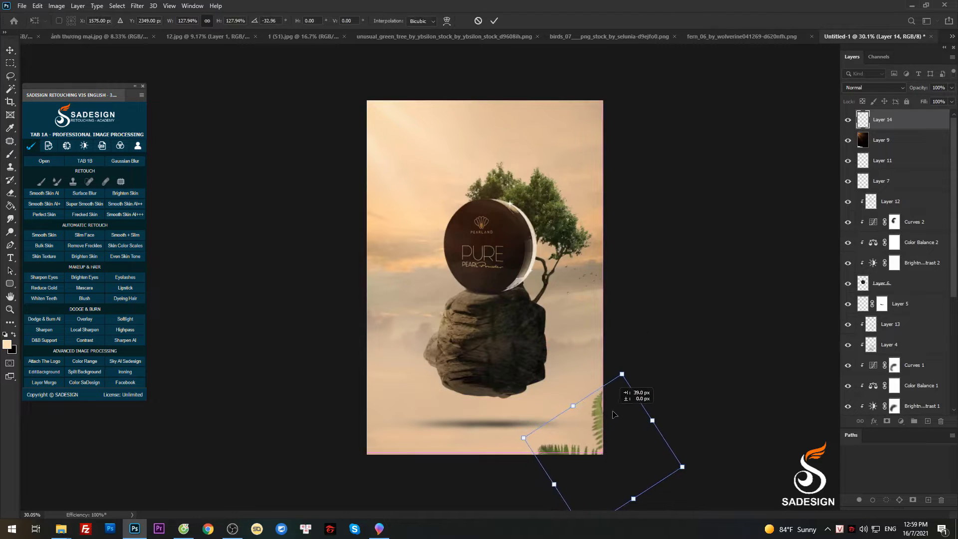
pyautogui.press('Return')
pyautogui.click(138, 5)
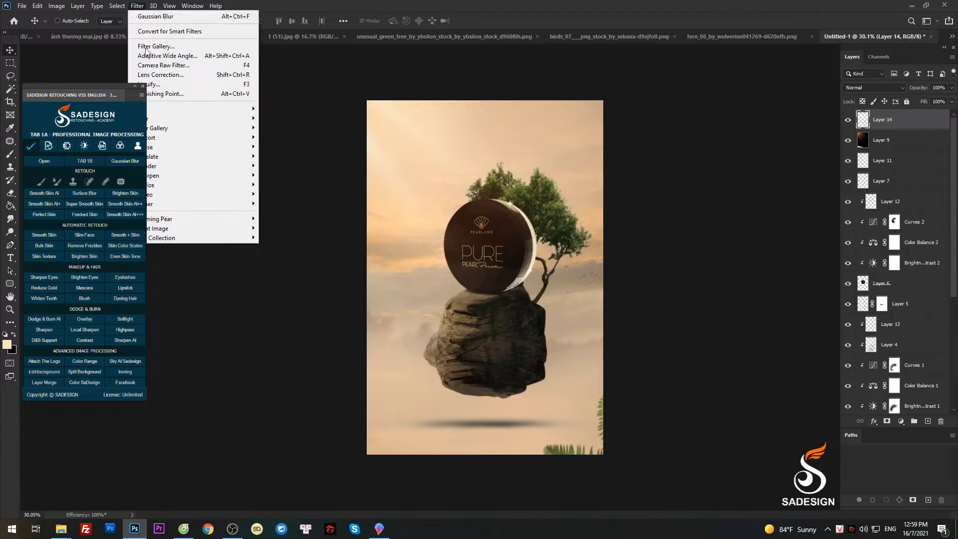
pyautogui.click(282, 149)
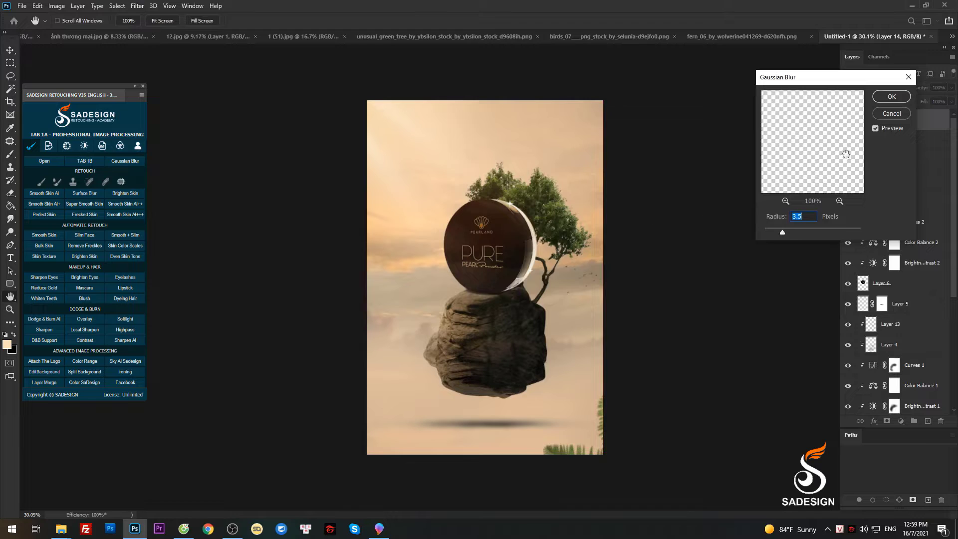
pyautogui.click(795, 230)
pyautogui.click(889, 113)
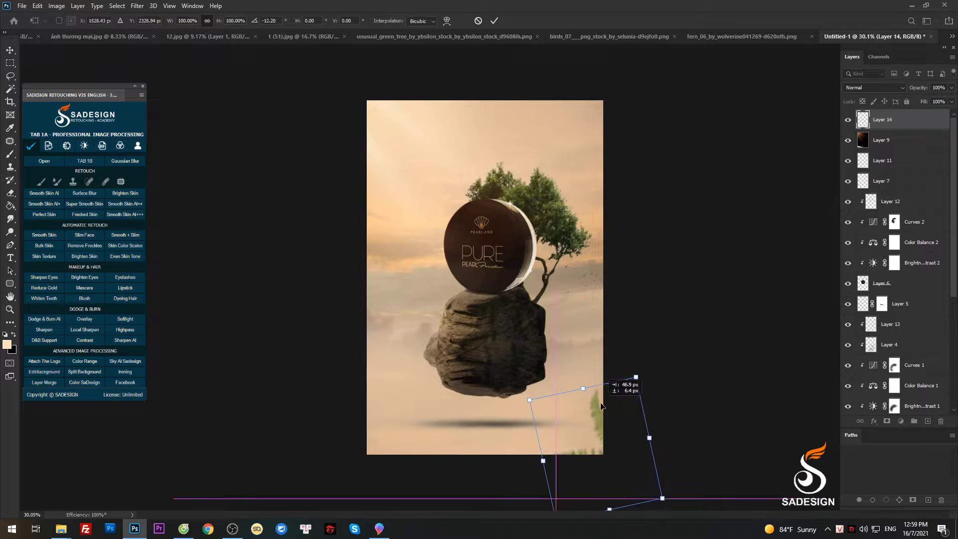
# Place a rotated copy of the blurred fern in the bottom-left corner
pyautogui.moveTo(644, 397)
pyautogui.mouseDown()
pyautogui.moveTo(604, 410)
pyautogui.moveTo(426, 406)
pyautogui.moveTo(435, 403)
pyautogui.moveTo(430, 387)
pyautogui.mouseUp()
pyautogui.hotkey('ctrl', 't')
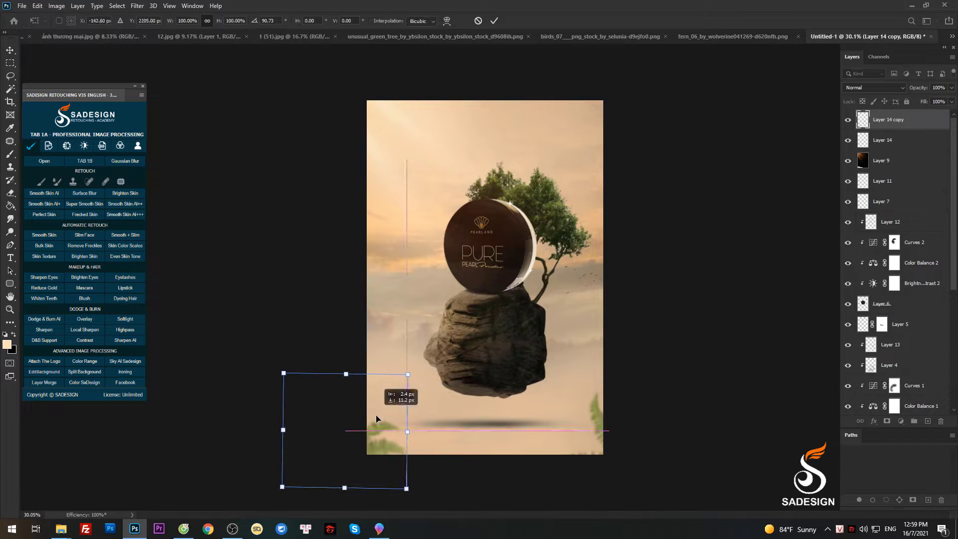
pyautogui.moveTo(372, 415); pyautogui.dragTo(374, 424)
pyautogui.press('Return')
pyautogui.scroll(2, 599, 303)
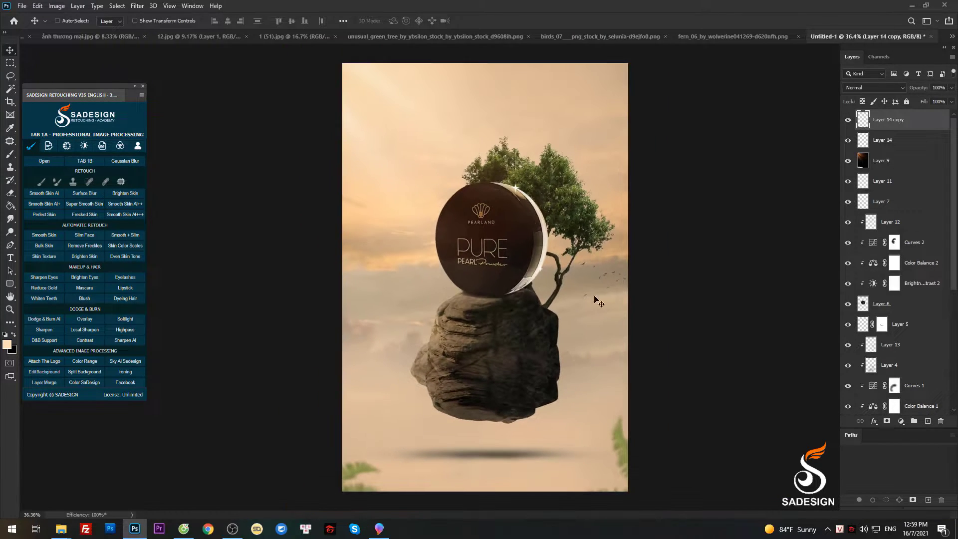
pyautogui.click(624, 37)
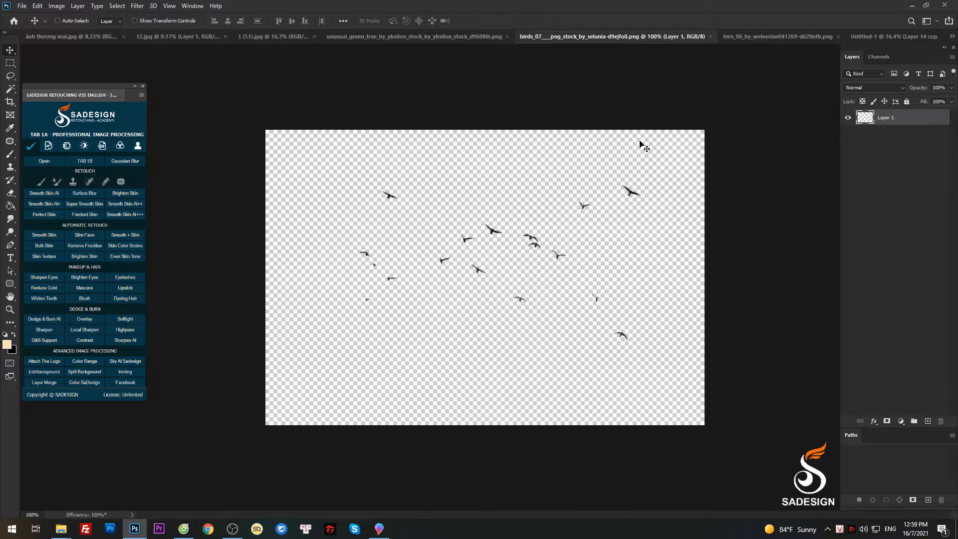
pyautogui.click(759, 38)
pyautogui.click(465, 38)
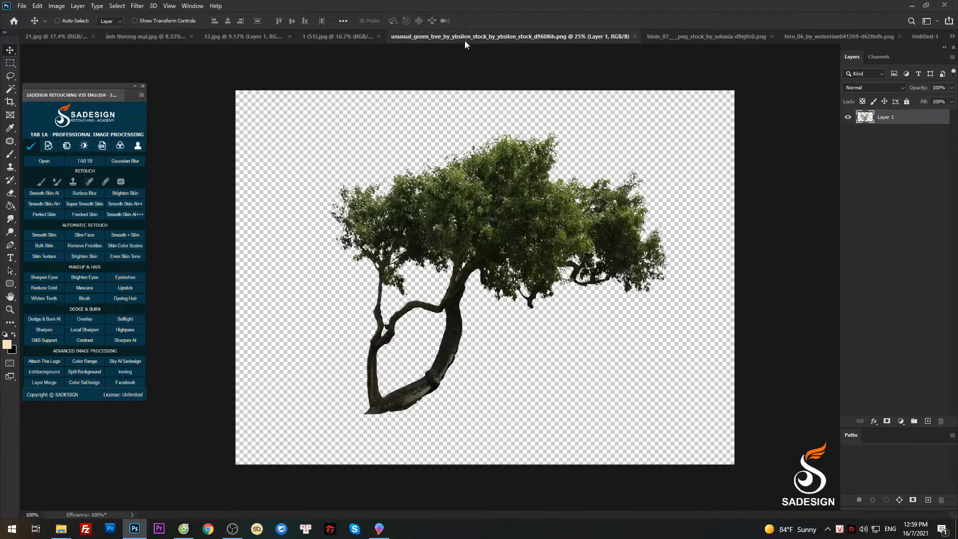
pyautogui.click(247, 37)
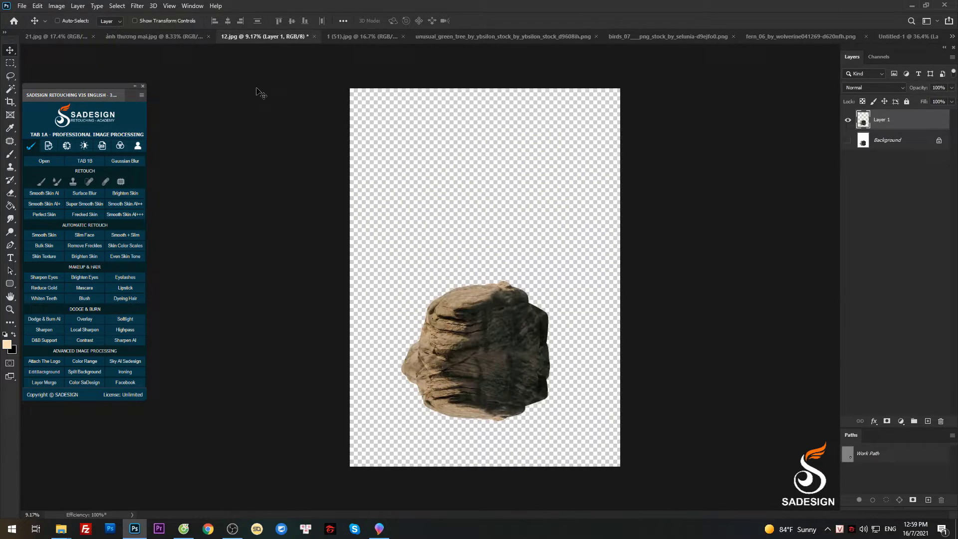
pyautogui.click(148, 37)
pyautogui.click(70, 37)
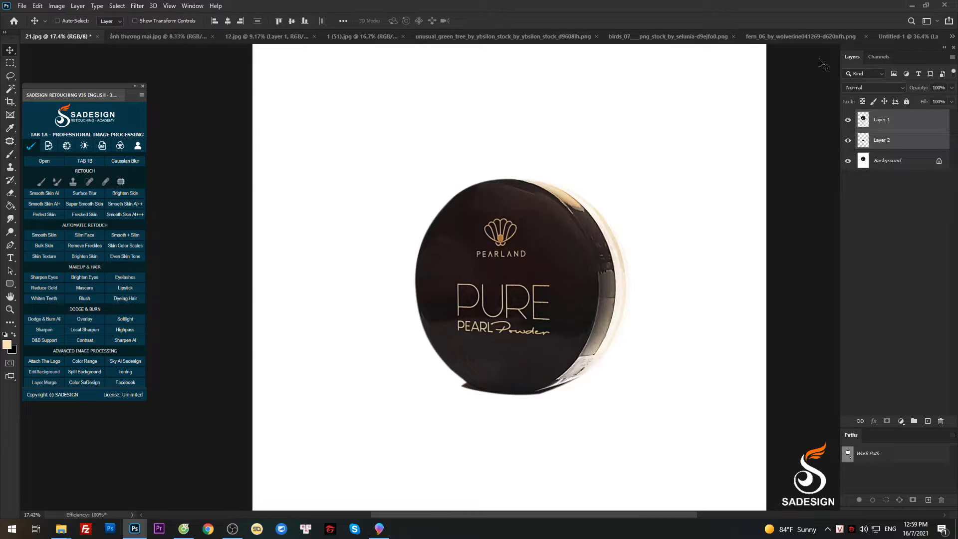
pyautogui.click(905, 36)
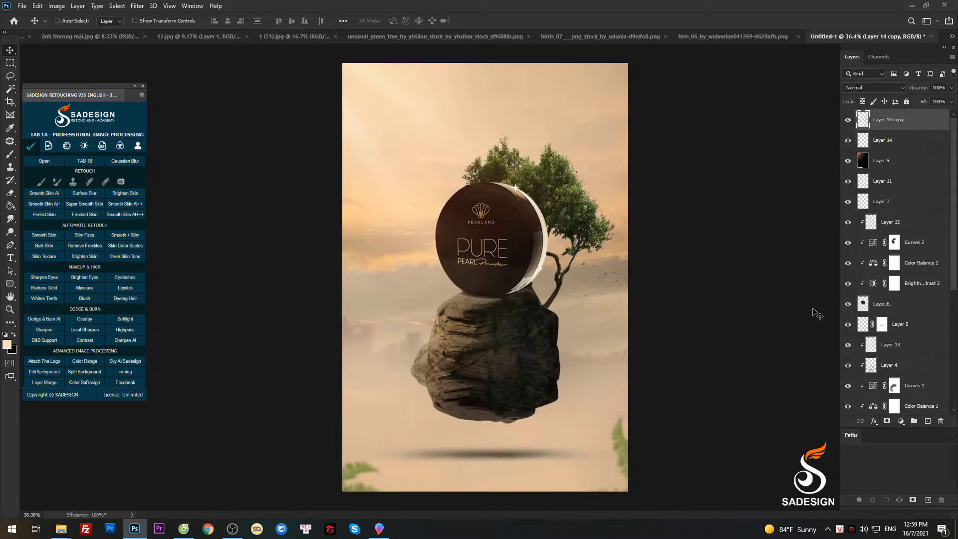
pyautogui.scroll(-2, 816, 313)
pyautogui.scroll(-2, 905, 364)
pyautogui.scroll(-2, 882, 307)
# Add Layer 15 above Layer 13, filled with 50% grey and set to Soft Light
pyautogui.click(892, 209)
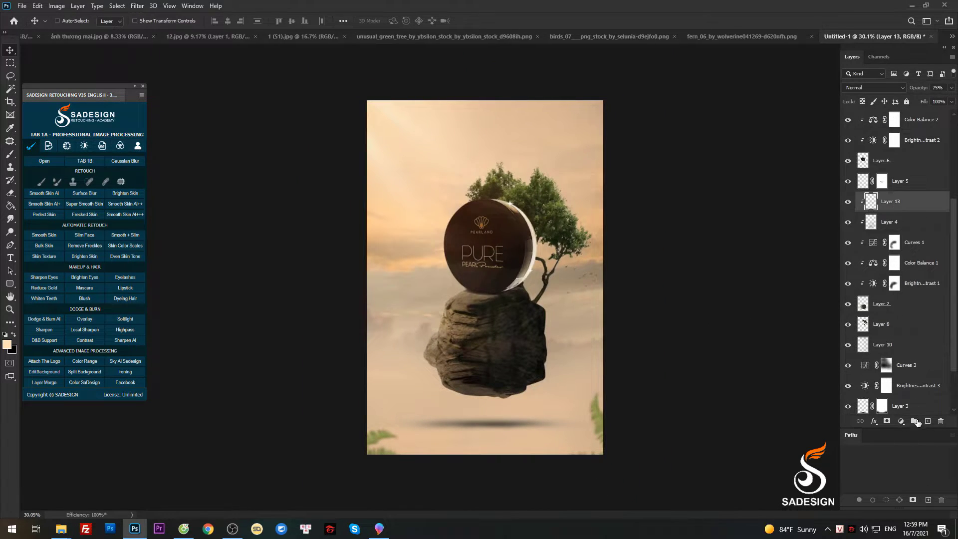
pyautogui.click(926, 421)
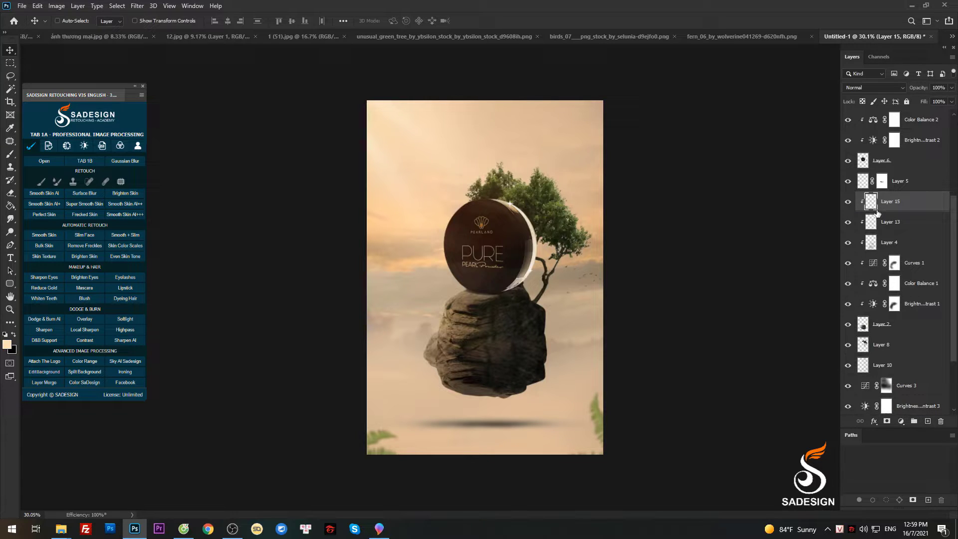
pyautogui.hotkey('shift', 'BackSpace')
pyautogui.press('Return')
pyautogui.click(852, 87)
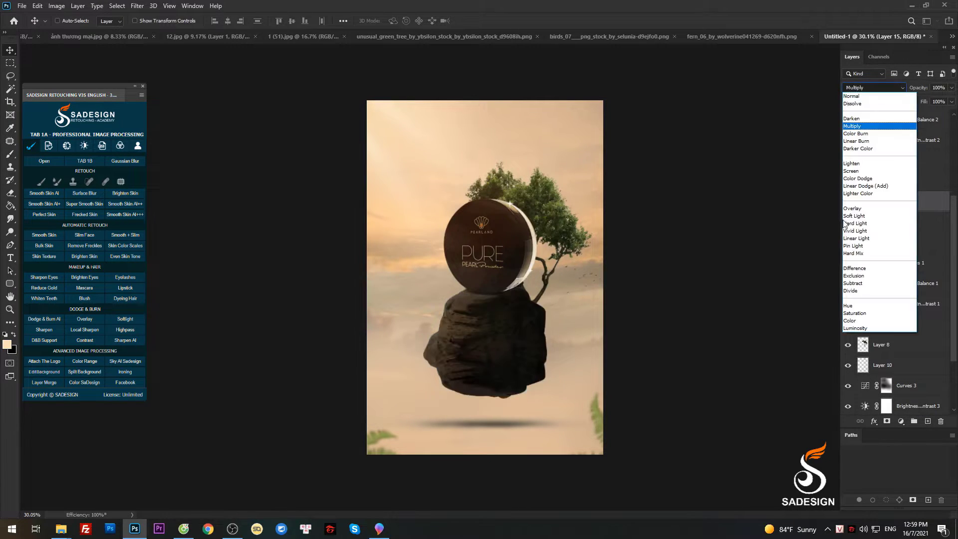
pyautogui.click(870, 215)
# Dodge the rock's left ledges, burn its right side, and set Layer 15 to 73% opacity
pyautogui.press('o')
pyautogui.scroll(3, 486, 274)
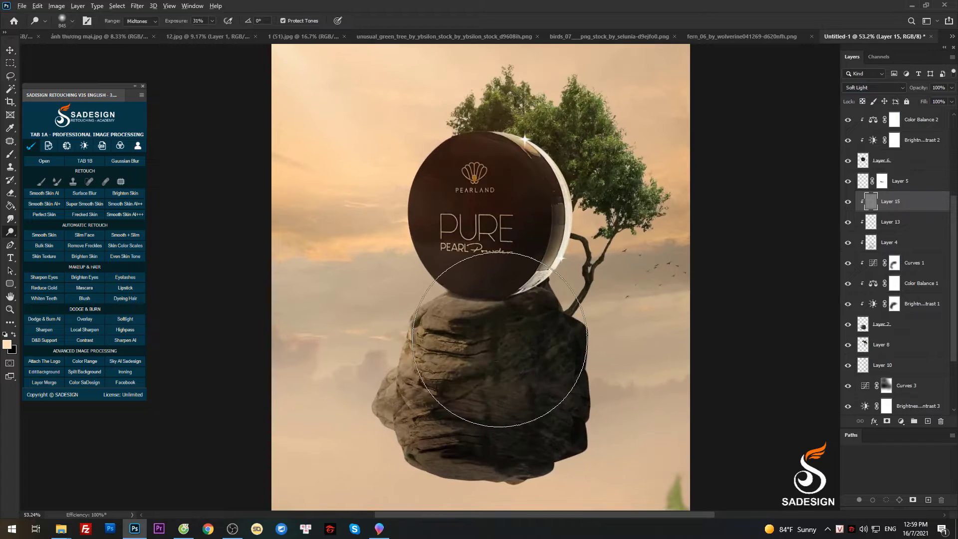
pyautogui.moveTo(411, 312)
pyautogui.mouseDown()
pyautogui.moveTo(344, 417)
pyautogui.moveTo(412, 329)
pyautogui.mouseUp()
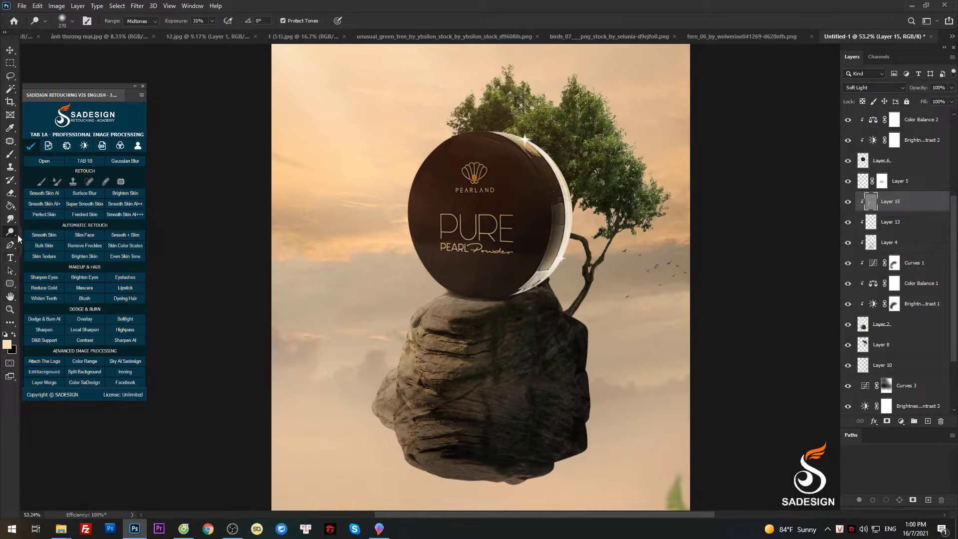
pyautogui.hotkey('shift', 'o')
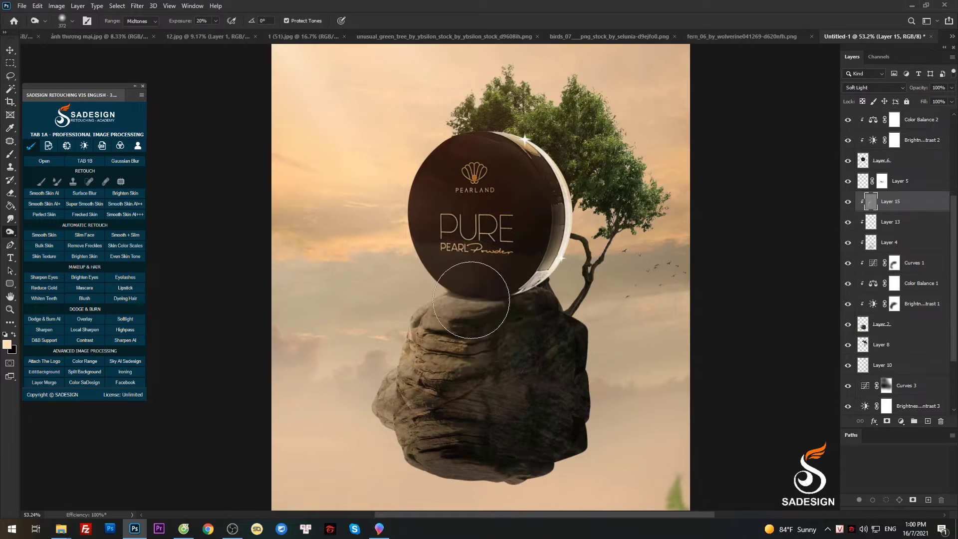
pyautogui.press('[')
pyautogui.press('[')
pyautogui.press(']')
pyautogui.press(']')
pyautogui.moveTo(473, 308); pyautogui.dragTo(567, 374)
pyautogui.click(937, 101)
pyautogui.scroll(-2, 889, 288)
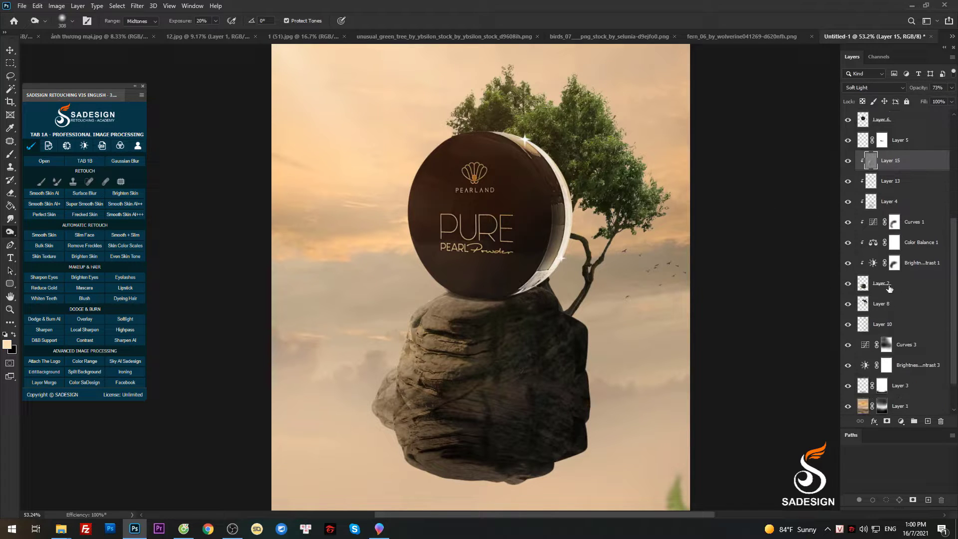
pyautogui.click(904, 324)
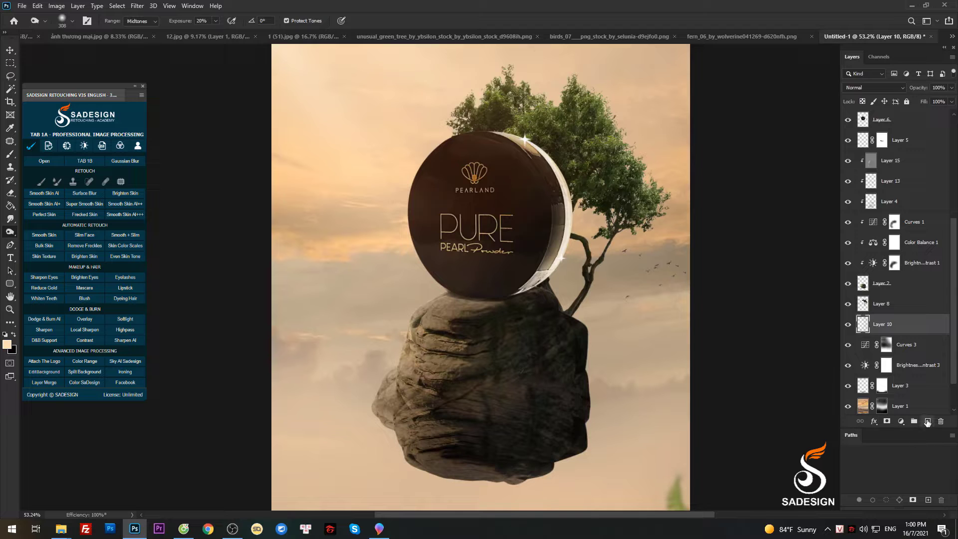
# Add Layer 16 above Layer 10, filled with 50% grey and set to Soft Light
pyautogui.click(927, 422)
pyautogui.hotkey('shift', 'F5')
pyautogui.press('Return')
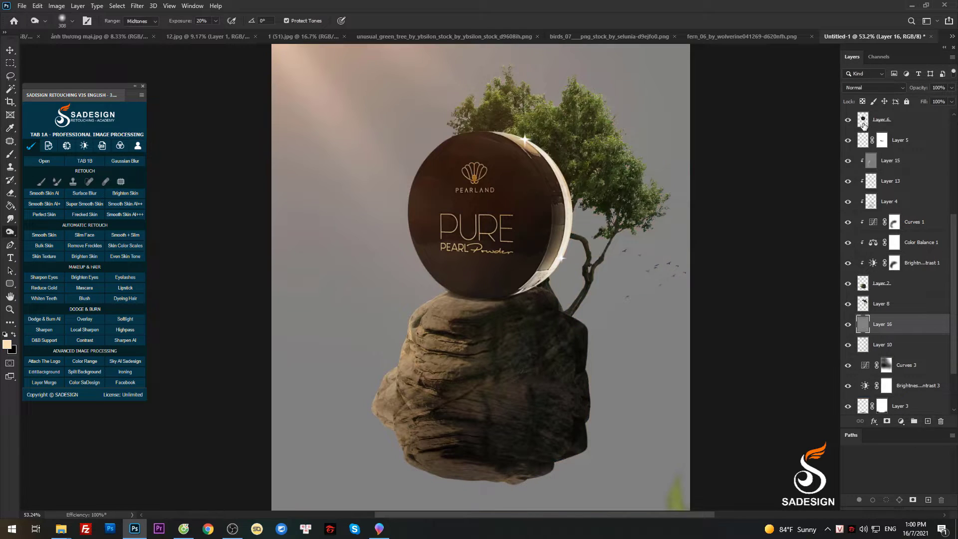
pyautogui.click(856, 87)
pyautogui.click(871, 194)
# Burn the rock's right side on Layer 16 with an enlarged brush
pyautogui.scroll(-2, 625, 253)
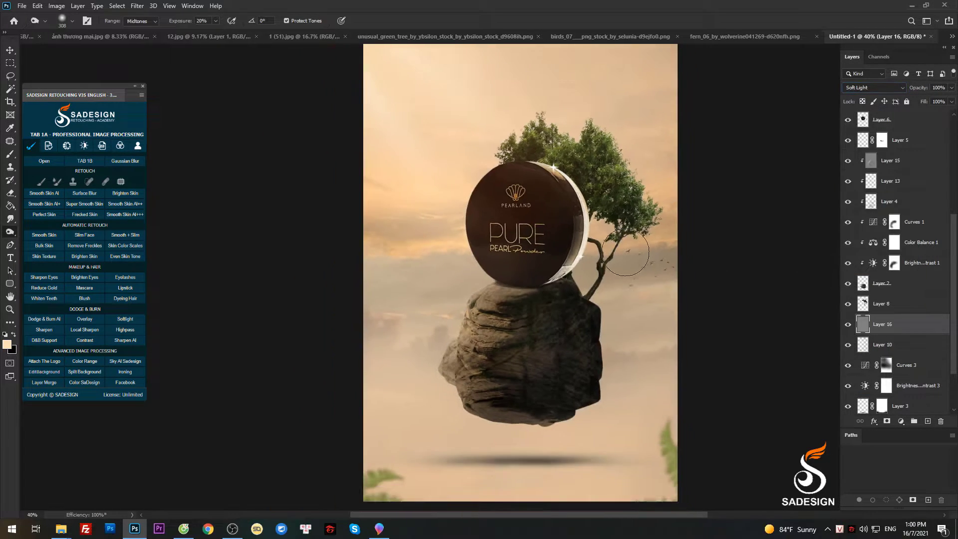
pyautogui.scroll(-1, 625, 253)
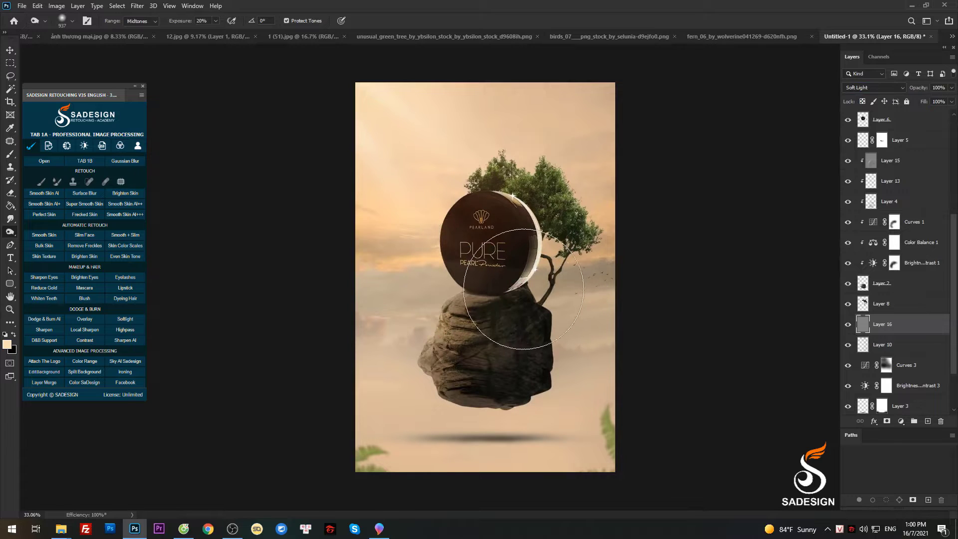
pyautogui.moveTo(524, 288); pyautogui.dragTo(497, 364)
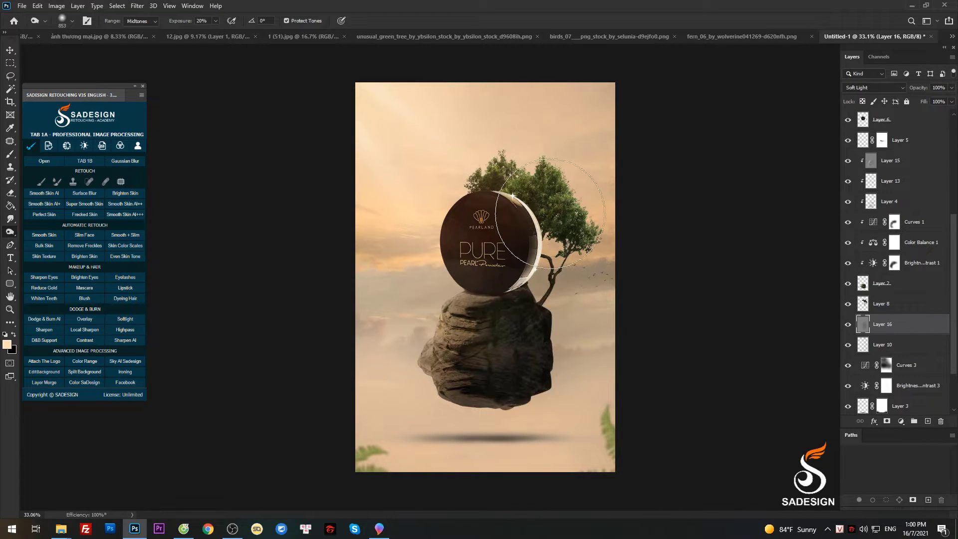
pyautogui.keyDown('alt'); pyautogui.rightClick(550, 213); pyautogui.keyUp('alt')
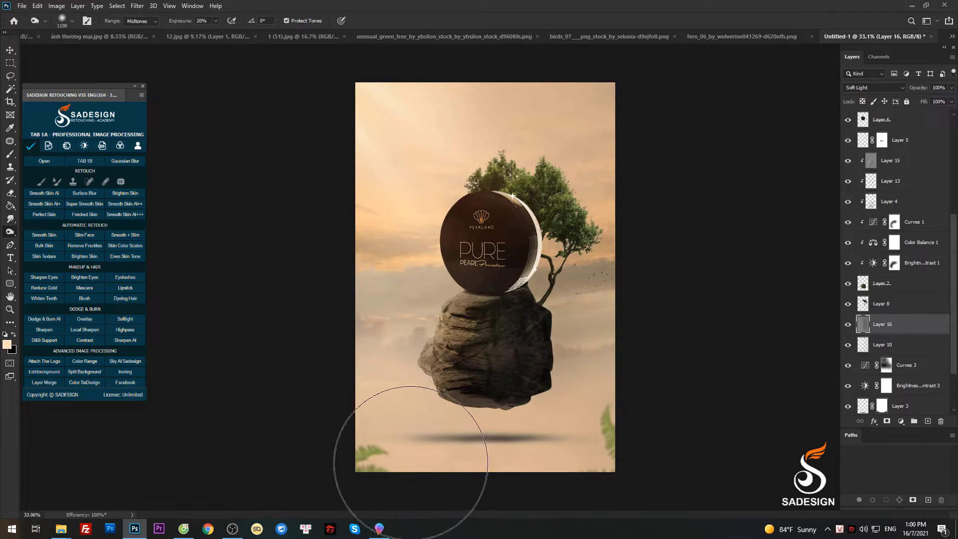
pyautogui.scroll(-2, 661, 236)
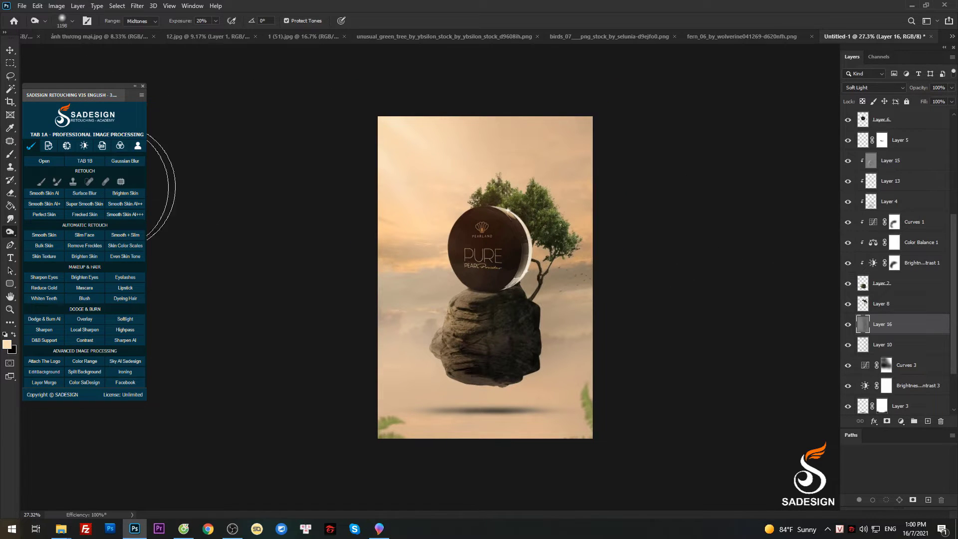
pyautogui.hotkey('shift', 'o')
pyautogui.hotkey('shift', 'o')
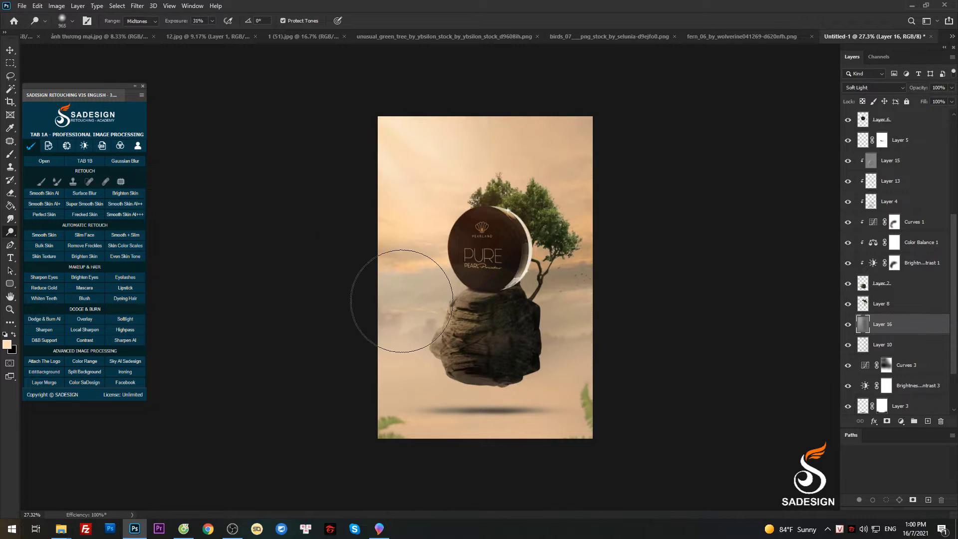
pyautogui.press('v')
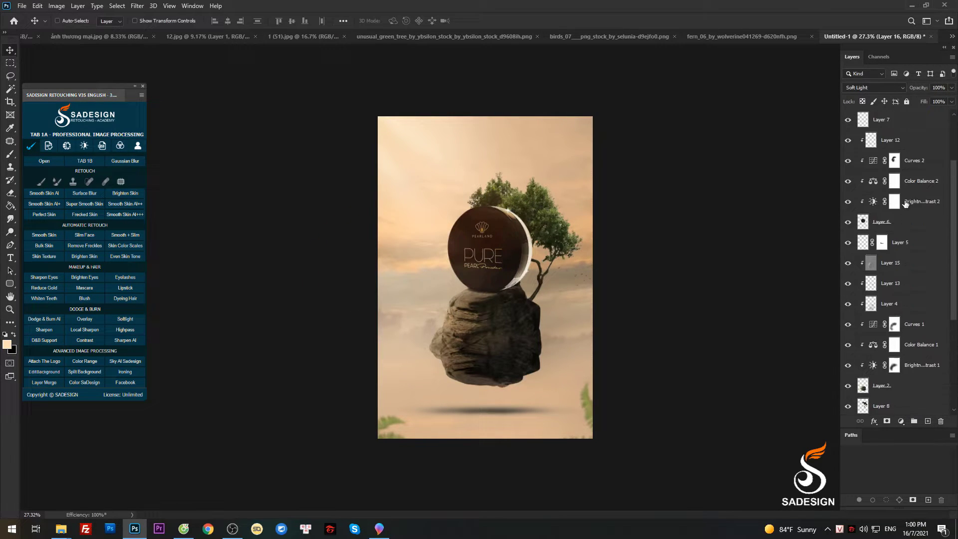
pyautogui.scroll(5, 899, 210)
# Add Layer 17 above Layer 12, filled with 50% grey and set to Soft Light
pyautogui.click(909, 183)
pyautogui.click(927, 422)
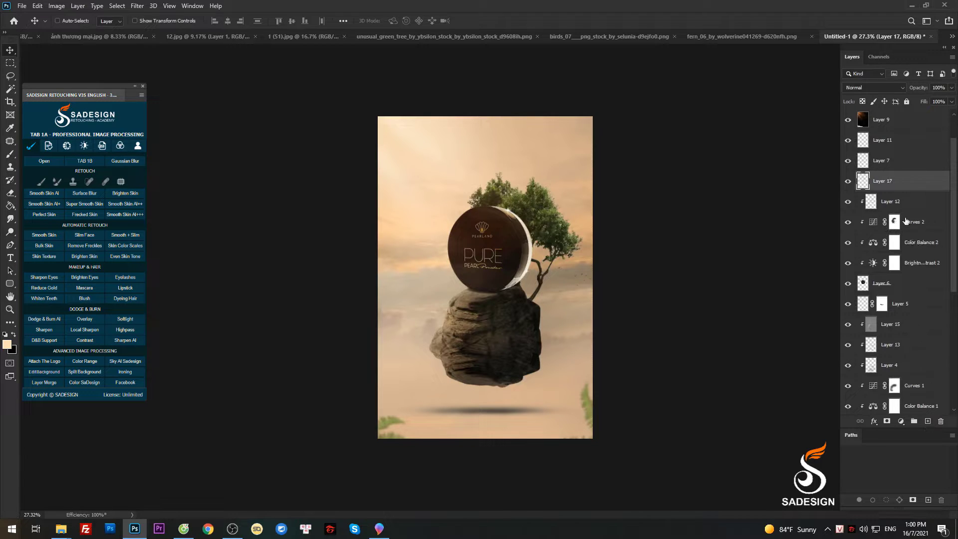
pyautogui.hotkey('shift', 'F5')
pyautogui.press('Return')
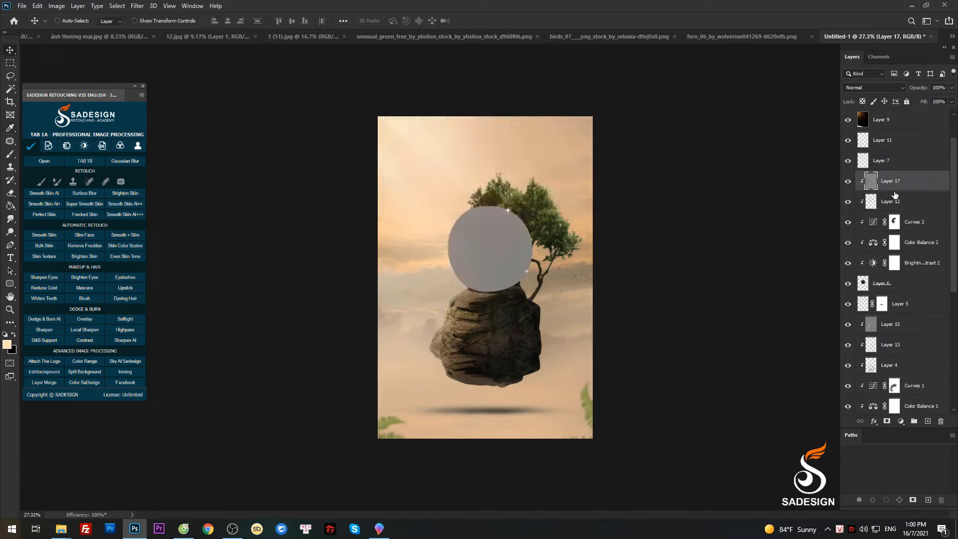
pyautogui.click(852, 87)
pyautogui.click(858, 220)
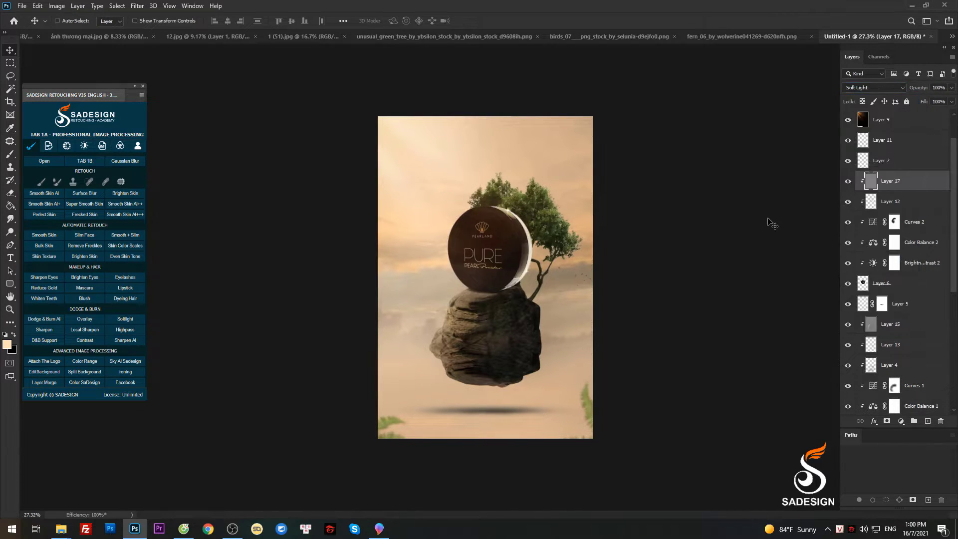
# With a ~214 px brush, burn down the compact lid's top highlight near the sparkle
pyautogui.press('o')
pyautogui.scroll(5, 442, 192)
pyautogui.scroll(2, 392, 220)
pyautogui.moveTo(392, 220); pyautogui.dragTo(469, 220)
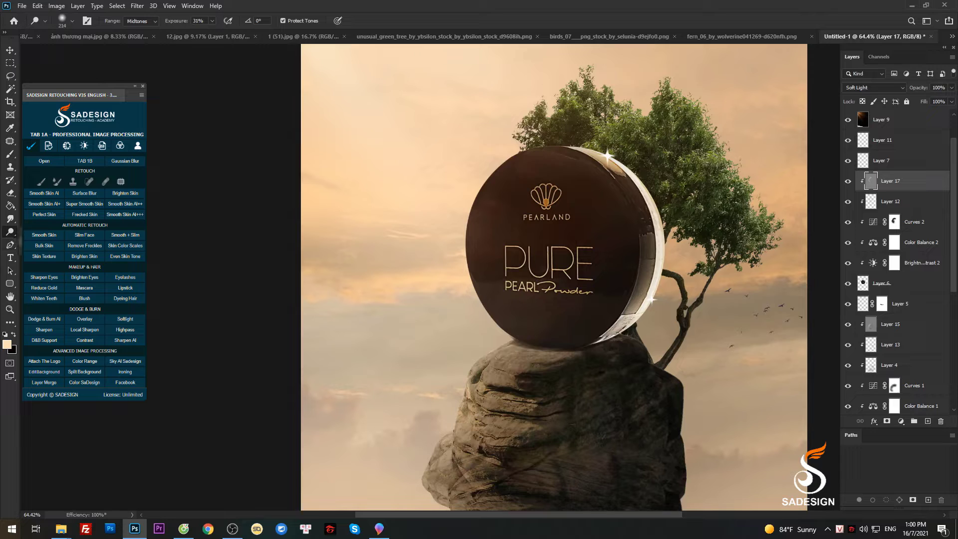
pyautogui.hotkey('shift', 'o')
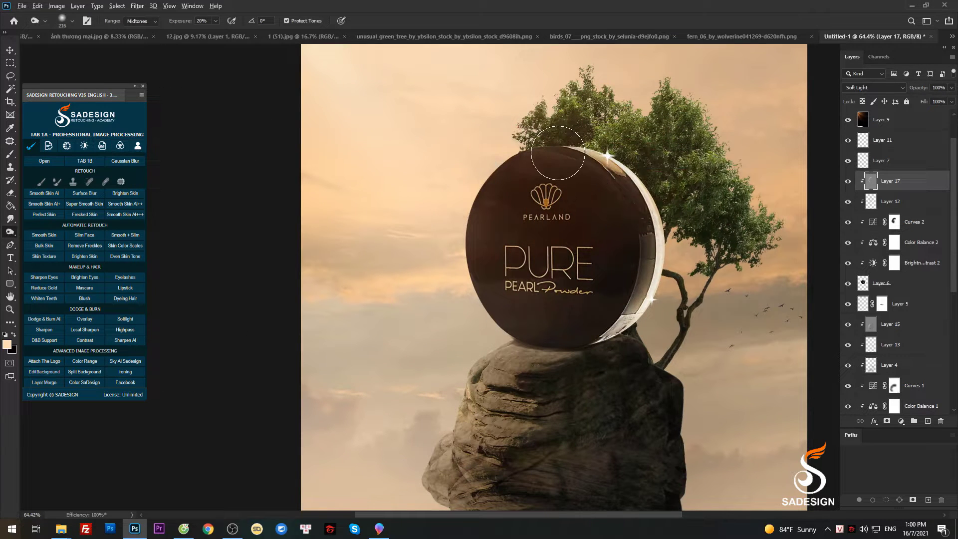
pyautogui.moveTo(578, 142); pyautogui.dragTo(602, 164)
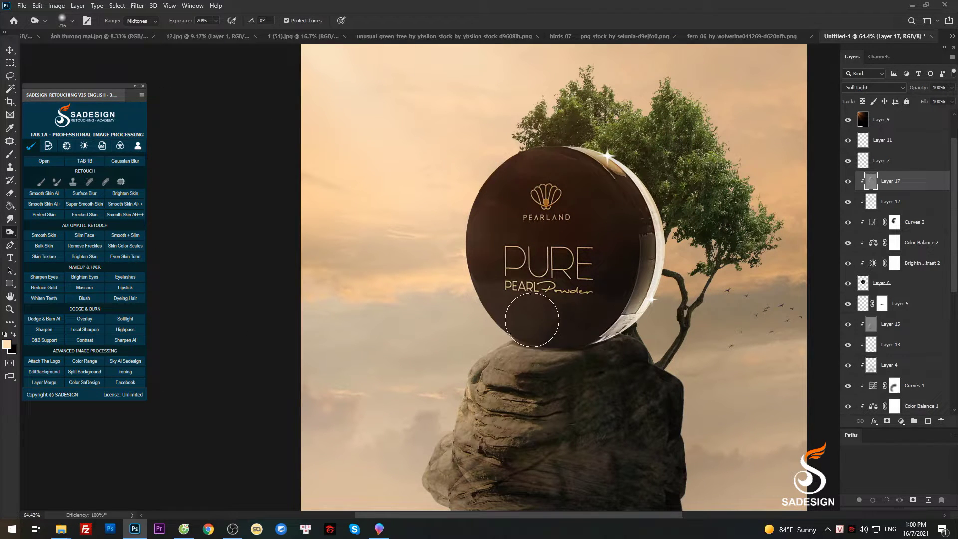
pyautogui.press('v')
pyautogui.scroll(-2, 591, 304)
pyautogui.scroll(-3, 610, 160)
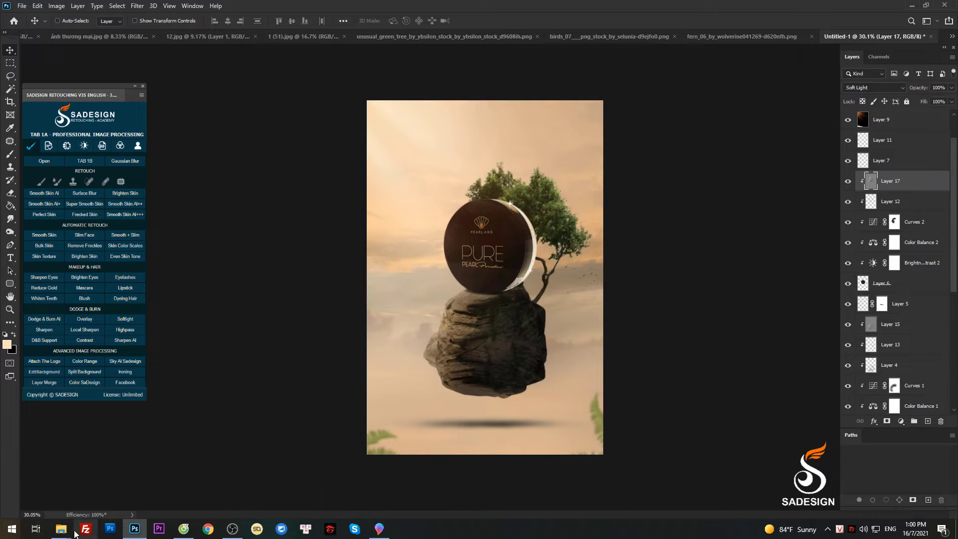
# Drag branch_02_by_love_to_share_stock from the 'cây, lá' folder into Photoshop
pyautogui.moveTo(61, 529)
pyautogui.click(227, 472)
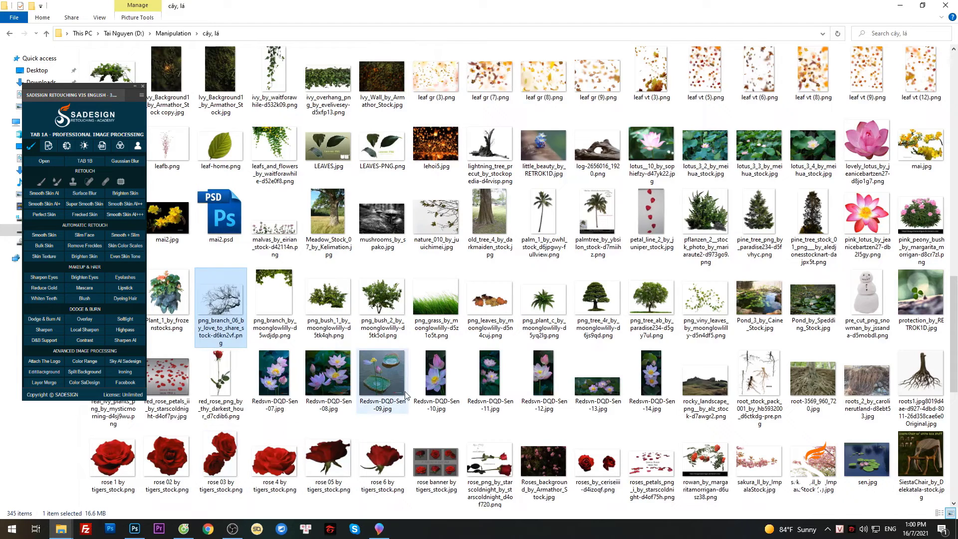
pyautogui.scroll(-5, 777, 367)
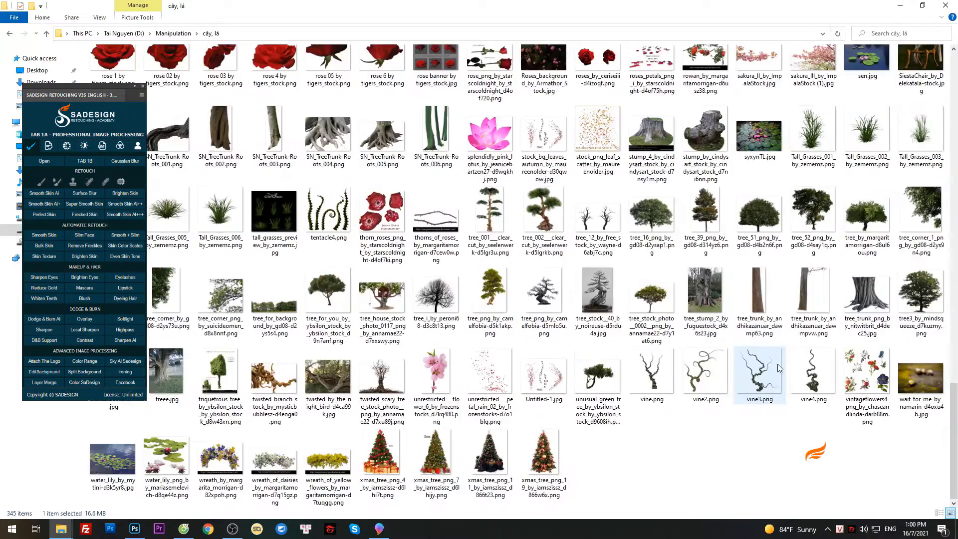
pyautogui.scroll(5, 685, 369)
pyautogui.scroll(5, 684, 369)
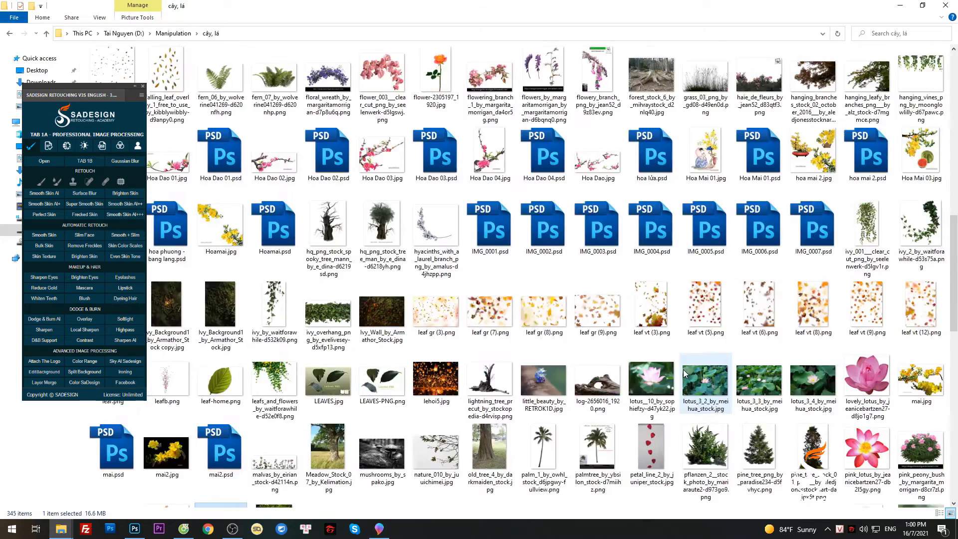
pyautogui.scroll(5, 684, 369)
pyautogui.click(921, 227)
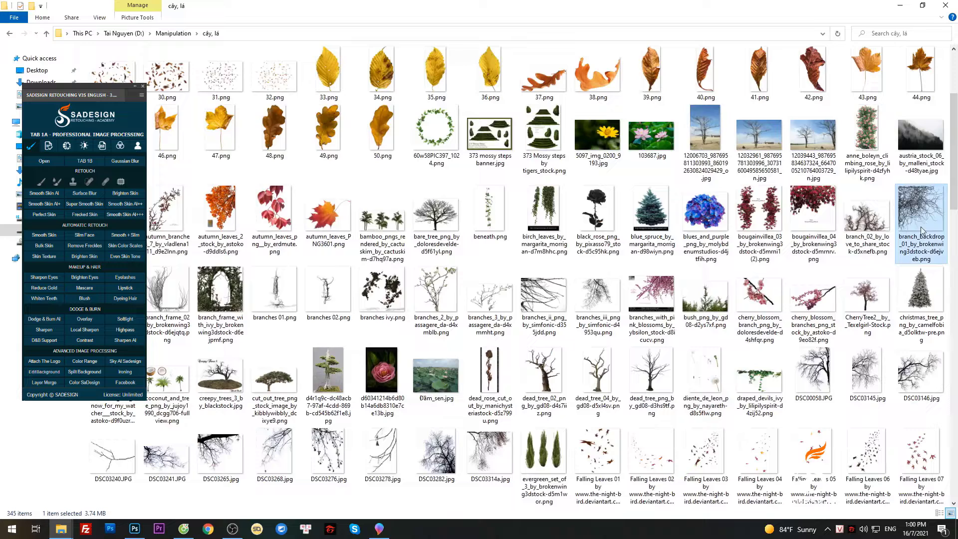
pyautogui.click(864, 227)
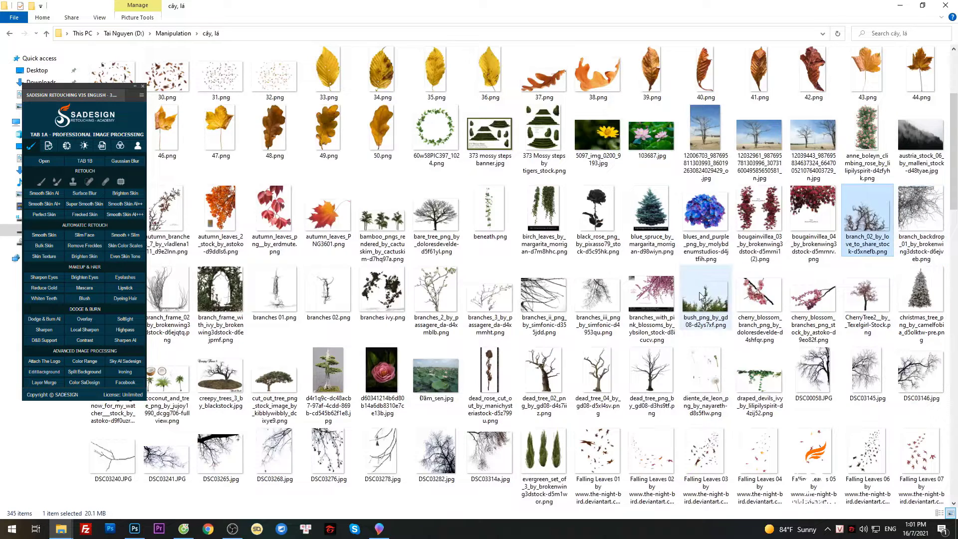
pyautogui.moveTo(854, 253); pyautogui.dragTo(745, 248)
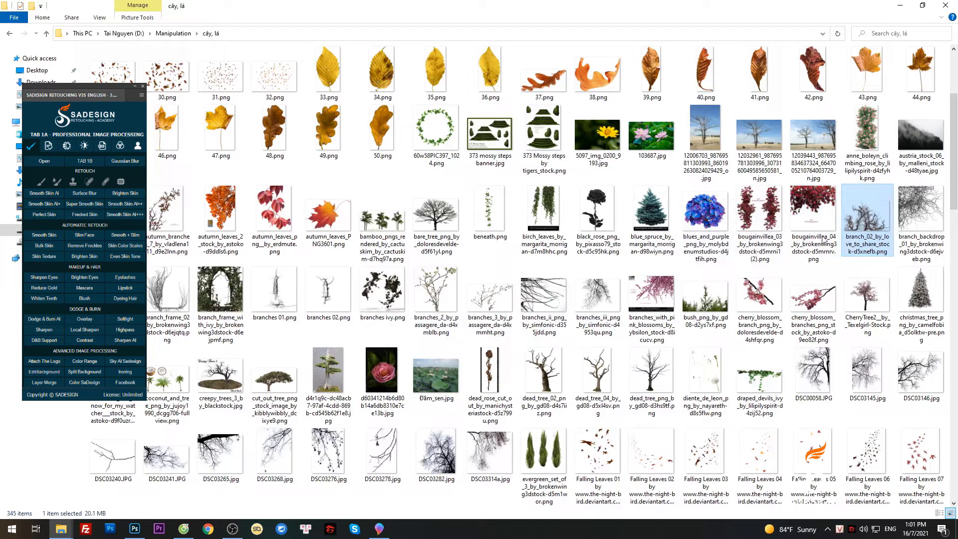
pyautogui.moveTo(745, 248)
pyautogui.mouseDown()
pyautogui.moveTo(169, 305)
pyautogui.moveTo(185, 322)
pyautogui.moveTo(570, 99)
pyautogui.moveTo(518, 78)
pyautogui.mouseUp()
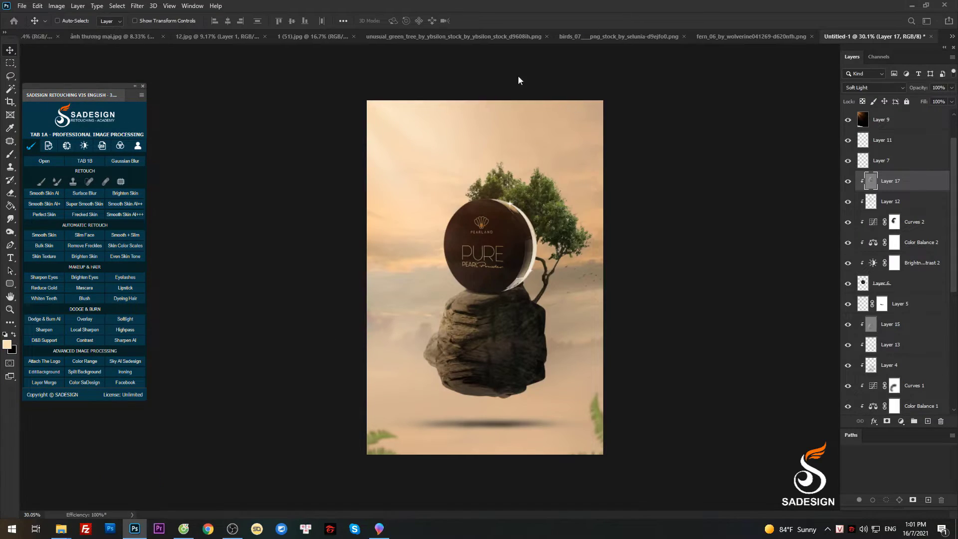
# Add the branch as a layer, flip it vertically, and scale it under the rock as roots
pyautogui.moveTo(468, 240); pyautogui.dragTo(595, 219)
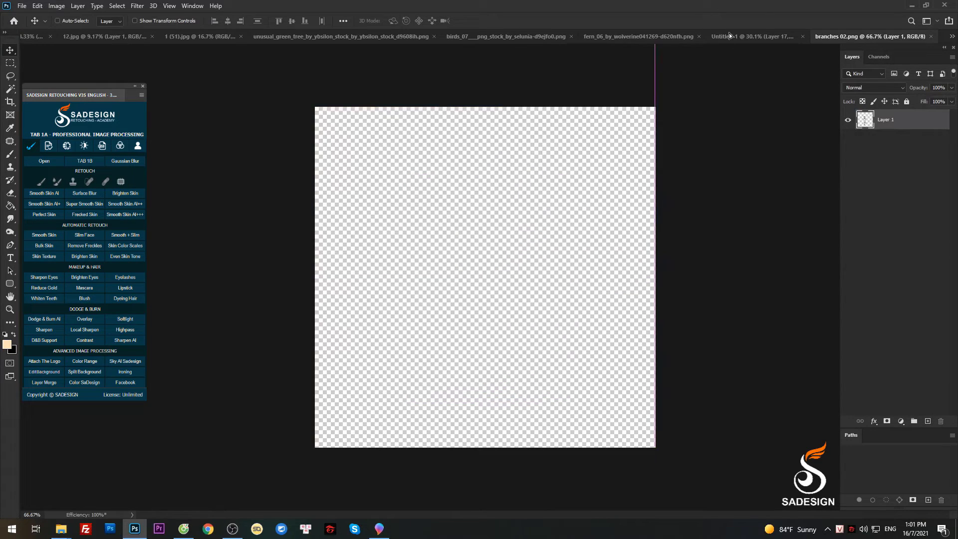
pyautogui.moveTo(896, 211); pyautogui.dragTo(902, 412)
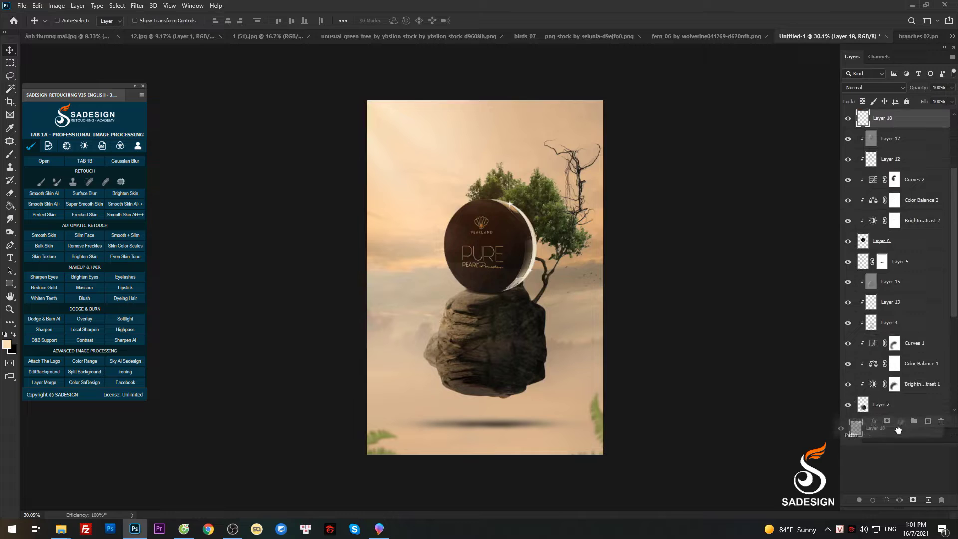
pyautogui.moveTo(902, 412); pyautogui.dragTo(895, 372)
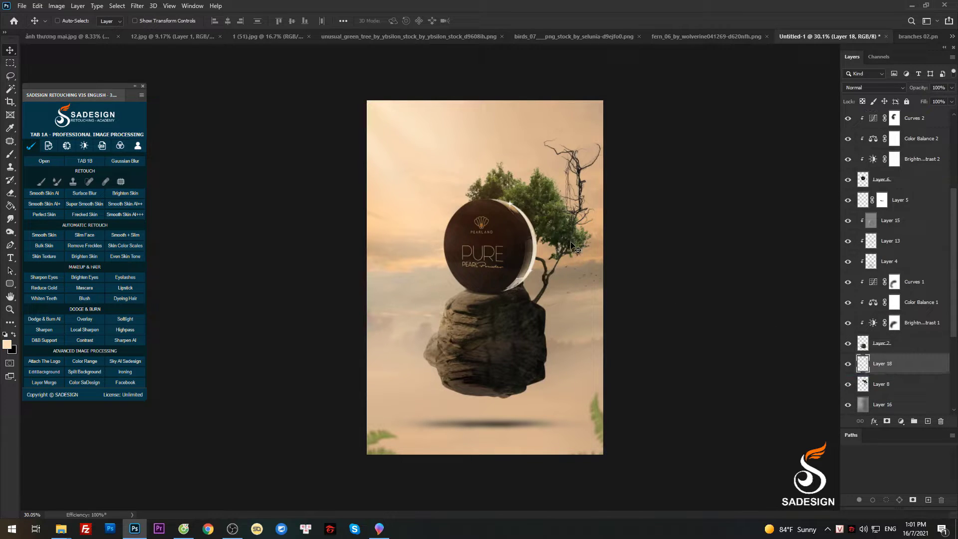
pyautogui.hotkey('ctrl', 't')
pyautogui.rightClick(575, 210)
pyautogui.click(597, 387)
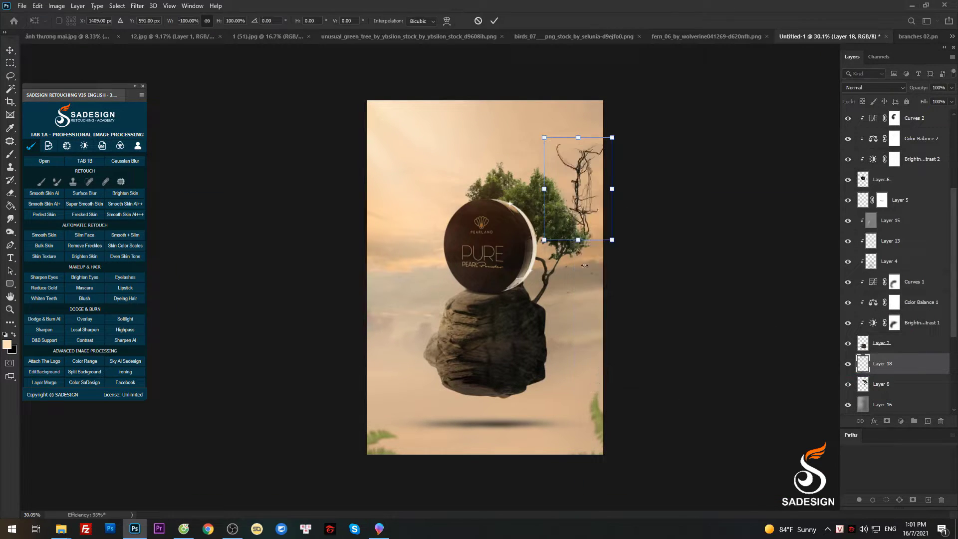
pyautogui.moveTo(588, 224)
pyautogui.mouseDown()
pyautogui.moveTo(535, 417)
pyautogui.moveTo(546, 412)
pyautogui.mouseUp()
pyautogui.scroll(2, 533, 391)
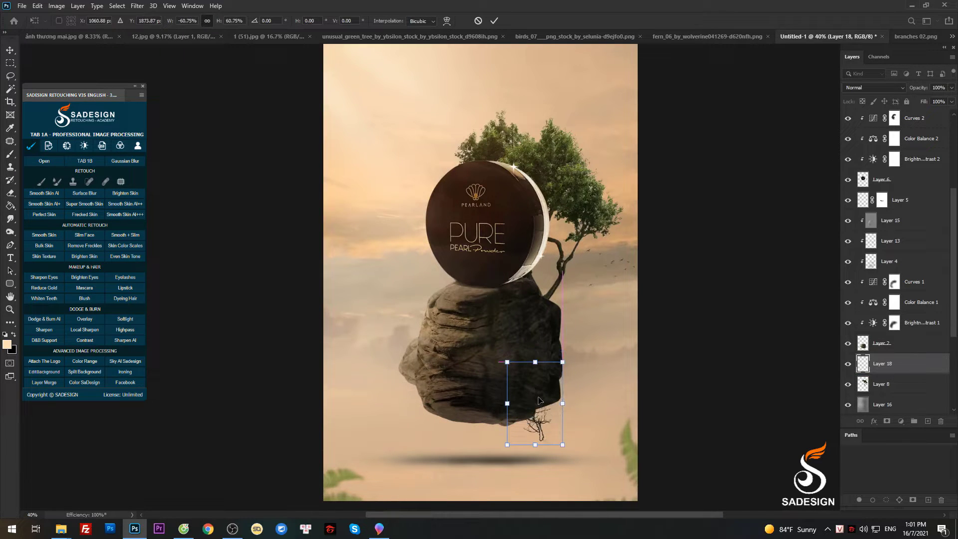
pyautogui.press('Return')
# Alt-drag a copy of the roots to the rock's left and rotate it to hang underneath
pyautogui.moveTo(535, 390)
pyautogui.mouseDown()
pyautogui.moveTo(436, 403)
pyautogui.moveTo(425, 382)
pyautogui.mouseUp()
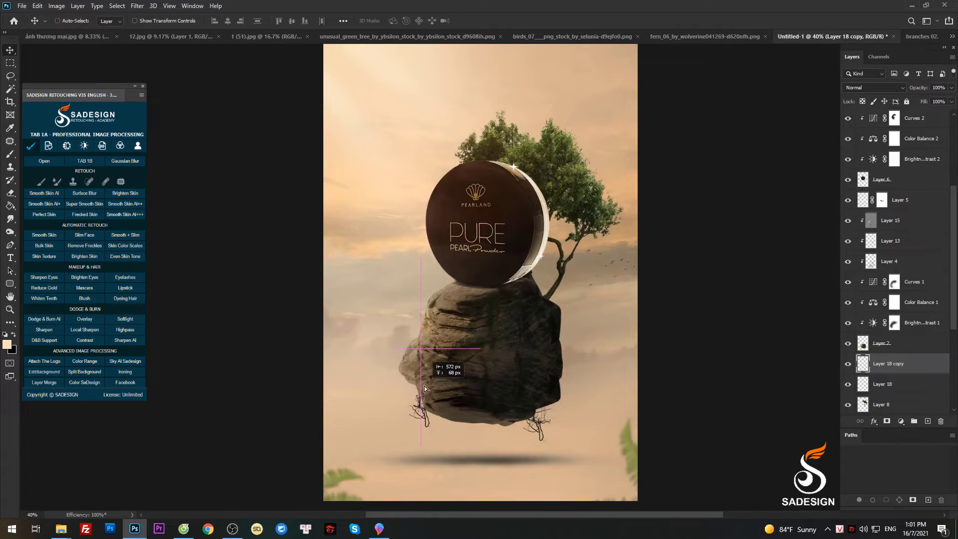
pyautogui.hotkey('ctrl', 't')
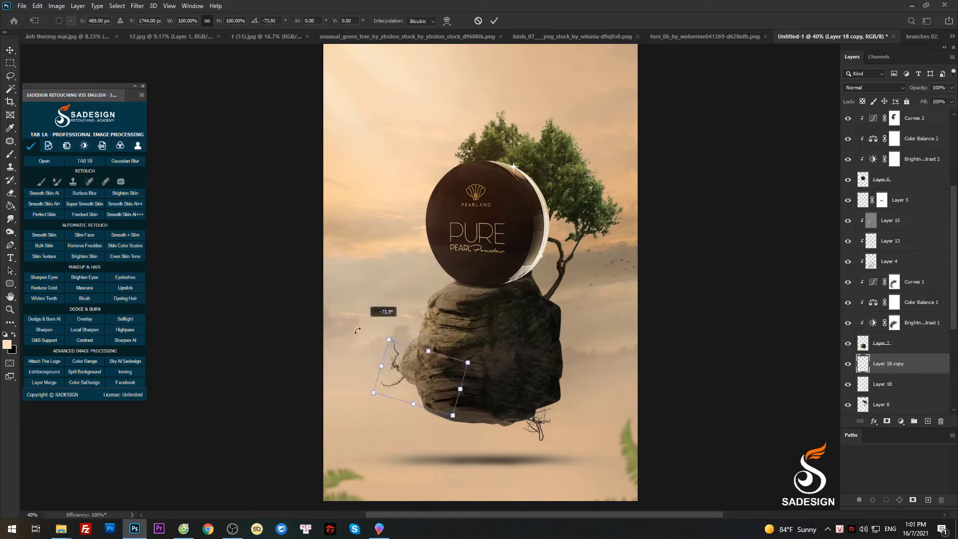
pyautogui.moveTo(395, 439); pyautogui.dragTo(377, 322)
pyautogui.moveTo(404, 404)
pyautogui.mouseDown()
pyautogui.moveTo(413, 419)
pyautogui.moveTo(421, 414)
pyautogui.mouseUp()
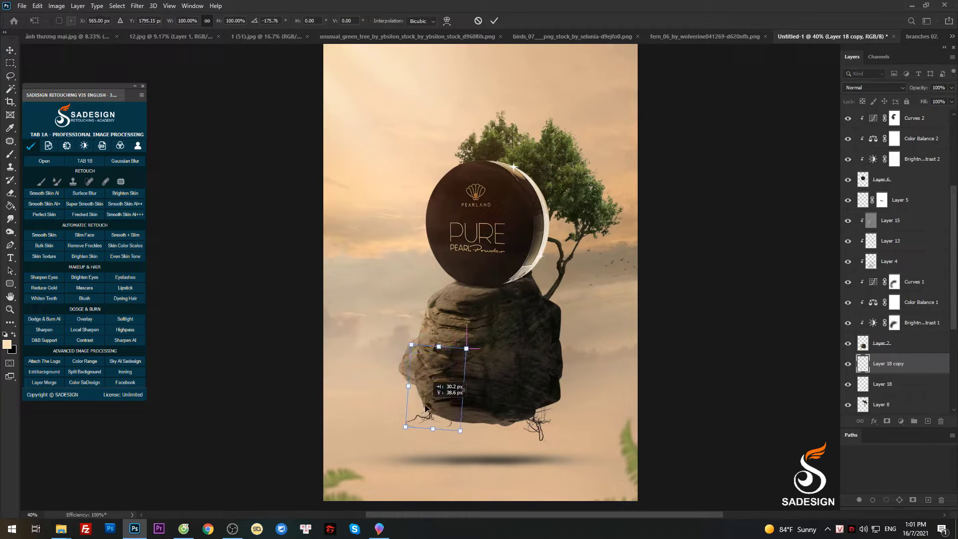
pyautogui.press('Return')
pyautogui.scroll(-2, 726, 284)
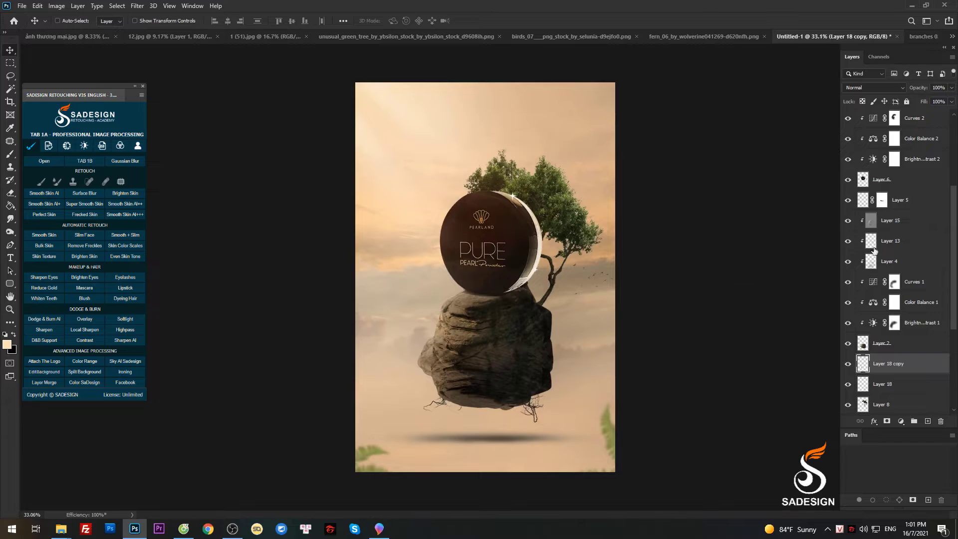
pyautogui.scroll(3, 898, 240)
# Enlarge the tree on Layer 8 to about 110% and reposition it above the rock
pyautogui.click(908, 121)
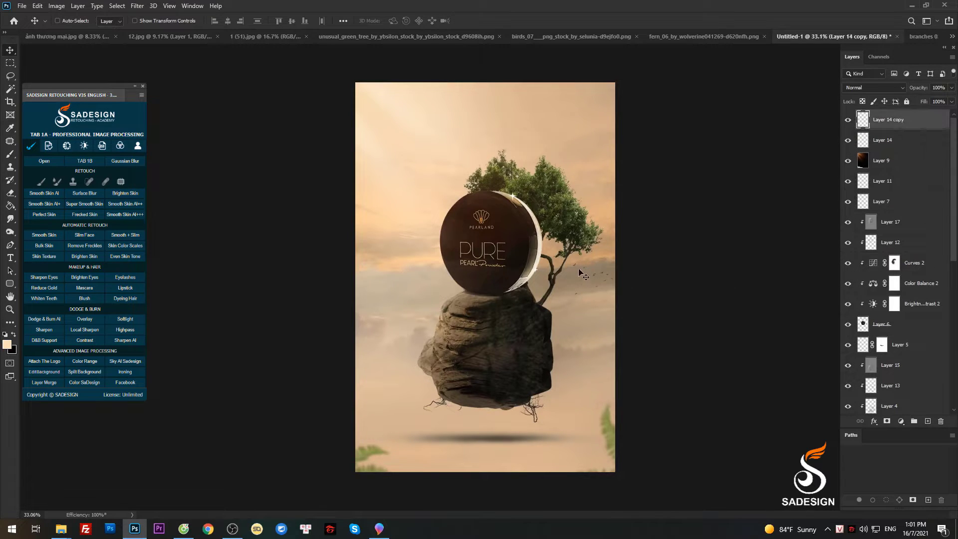
pyautogui.scroll(-1, 581, 264)
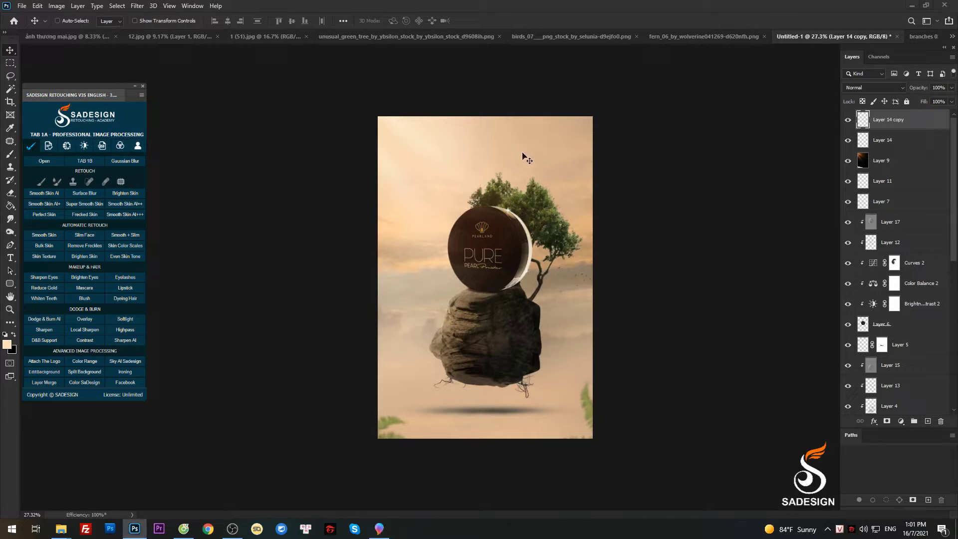
pyautogui.scroll(-1, 527, 158)
pyautogui.scroll(-2, 884, 369)
pyautogui.scroll(-2, 884, 368)
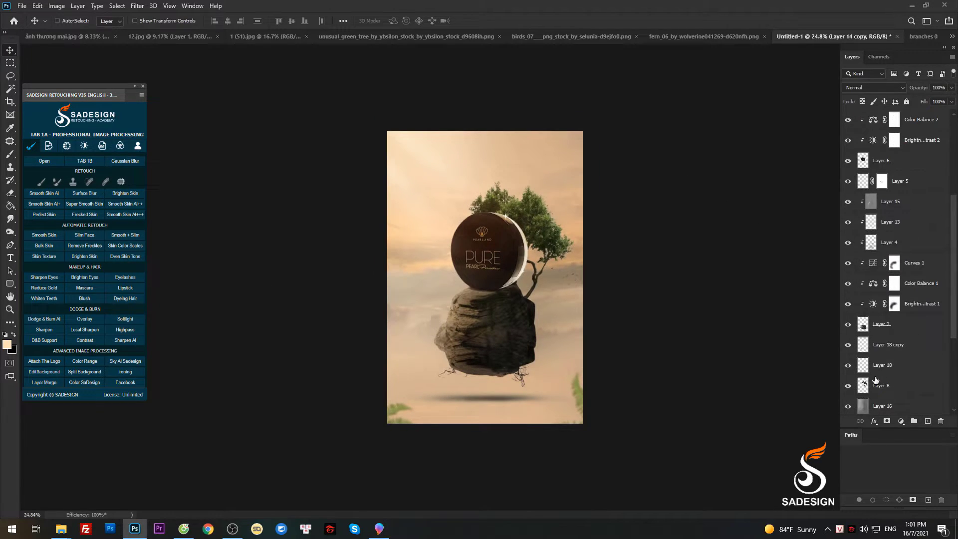
pyautogui.click(876, 380)
pyautogui.hotkey('ctrl', 't')
pyautogui.scroll(2, 468, 164)
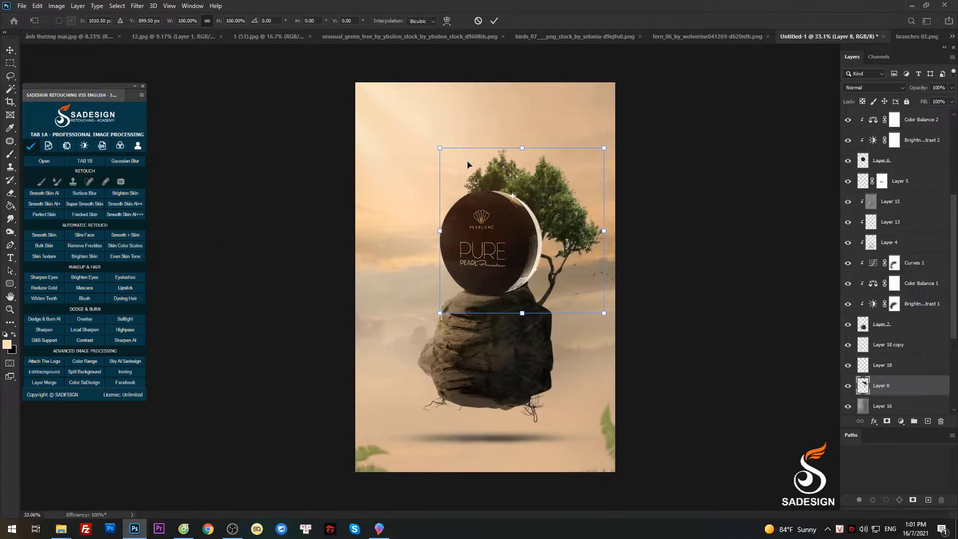
pyautogui.scroll(1, 468, 165)
pyautogui.moveTo(443, 135); pyautogui.dragTo(415, 116)
pyautogui.moveTo(487, 146); pyautogui.dragTo(495, 145)
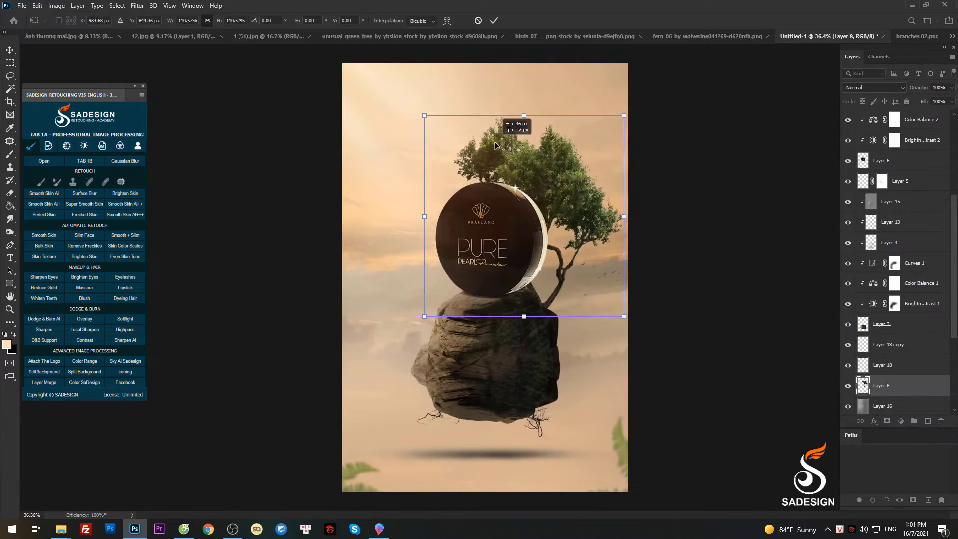
pyautogui.press('Return')
pyautogui.scroll(-1, 642, 219)
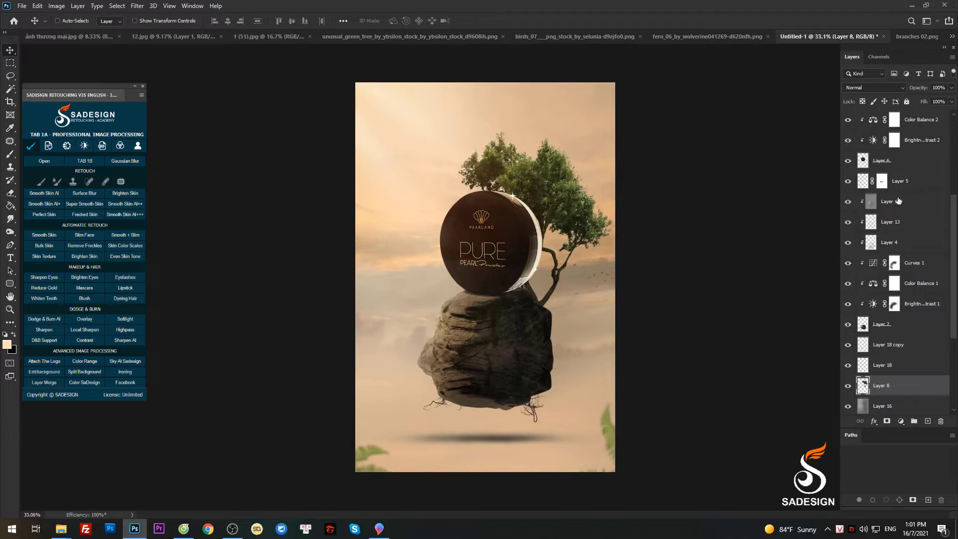
pyautogui.scroll(5, 898, 200)
pyautogui.click(923, 124)
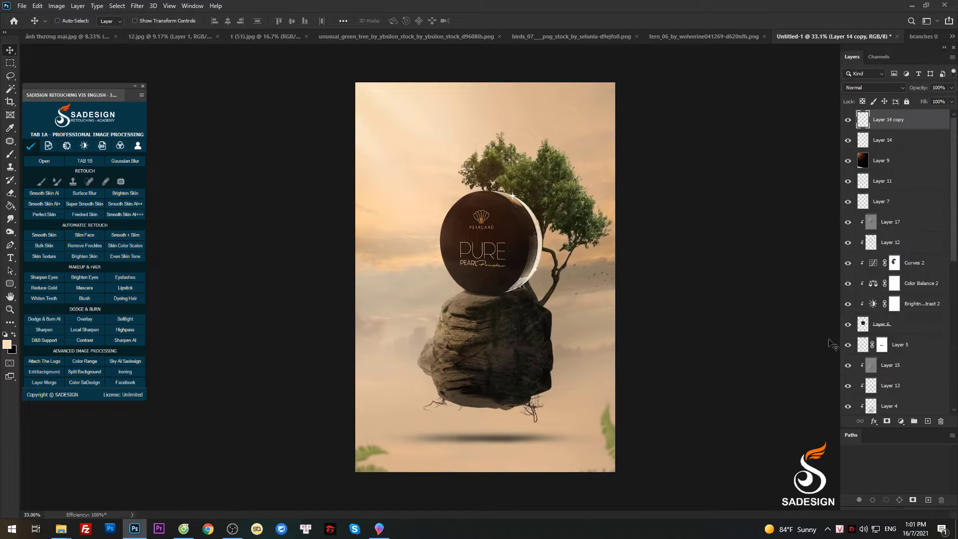
# Add a Color Balance layer nudging midtones toward cyan and blue, then stamp a merged layer
pyautogui.click(901, 420)
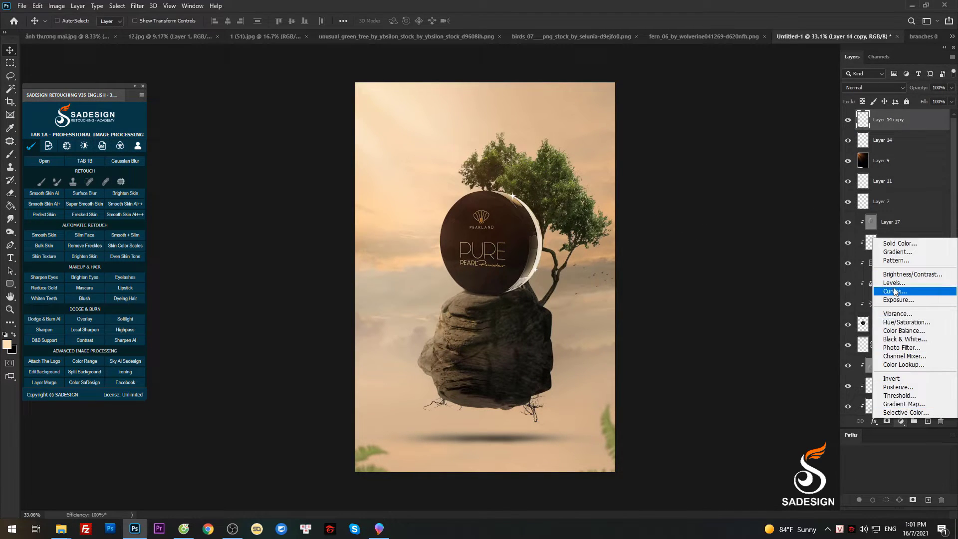
pyautogui.click(901, 331)
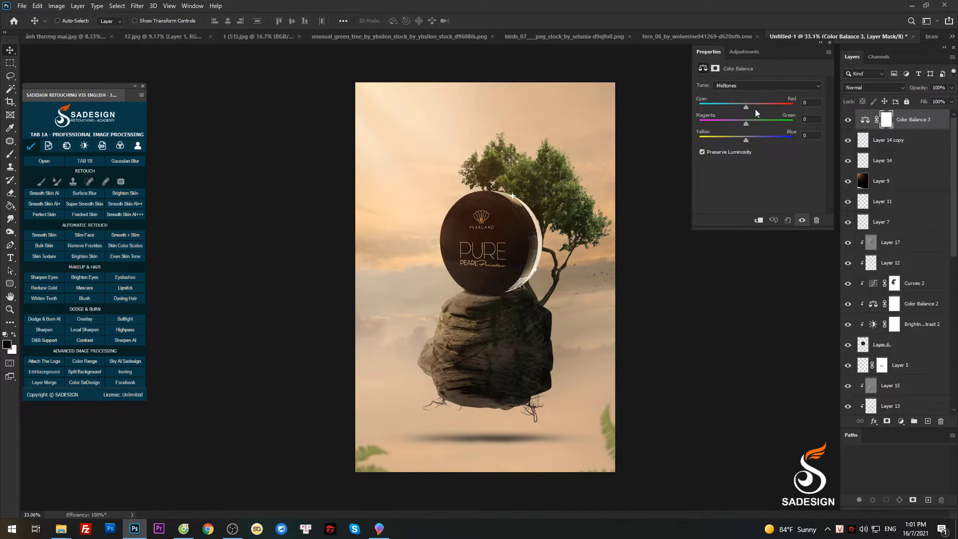
pyautogui.moveTo(746, 107); pyautogui.dragTo(743, 107)
pyautogui.moveTo(741, 142); pyautogui.dragTo(748, 141)
pyautogui.click(830, 41)
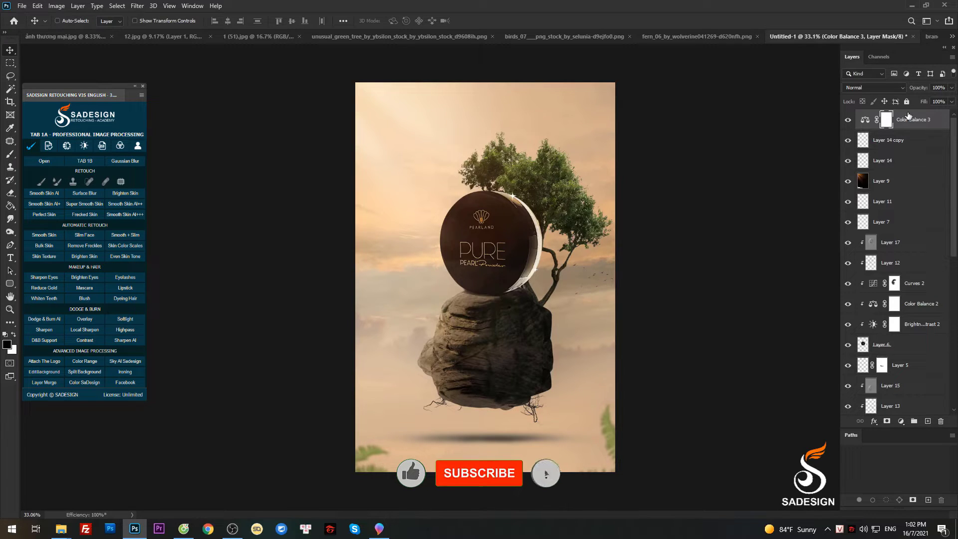
pyautogui.hotkey('ctrl', 'alt', 'shift', 'e')
# Open the merged layer in Camera Raw, set Temperature to -3 and shift Tint toward green
pyautogui.hotkey('ctrl', 'shift', 'a')
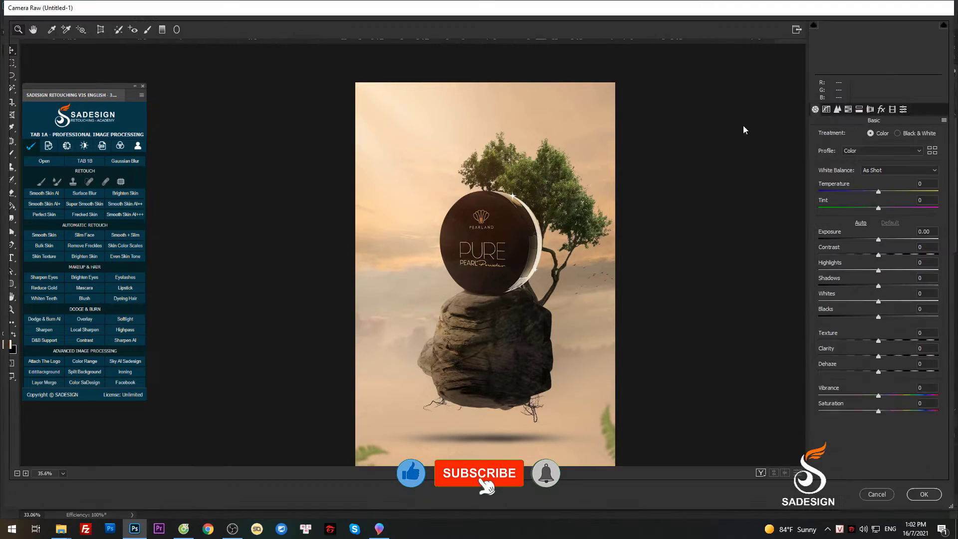
pyautogui.moveTo(878, 189)
pyautogui.mouseDown()
pyautogui.moveTo(878, 201)
pyautogui.moveTo(877, 183)
pyautogui.mouseUp()
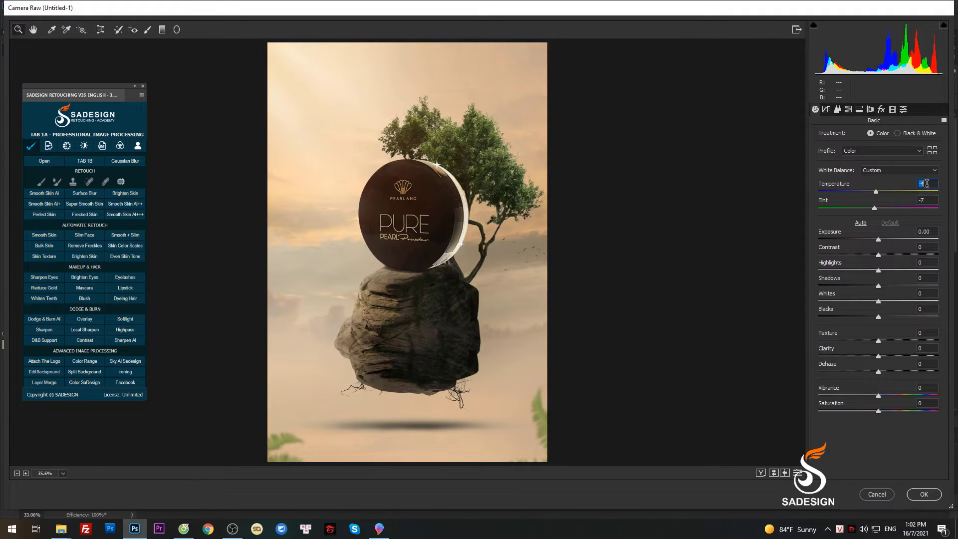
pyautogui.press('Up')
pyautogui.moveTo(877, 202)
pyautogui.mouseDown()
pyautogui.moveTo(892, 247)
pyautogui.moveTo(850, 258)
pyautogui.moveTo(870, 259)
pyautogui.moveTo(880, 277)
pyautogui.moveTo(869, 291)
pyautogui.moveTo(894, 388)
pyautogui.moveTo(878, 408)
pyautogui.mouseUp()
# Raise yellow and green HSL saturation and luminance, then add a slight dark post-crop vignette
pyautogui.click(848, 110)
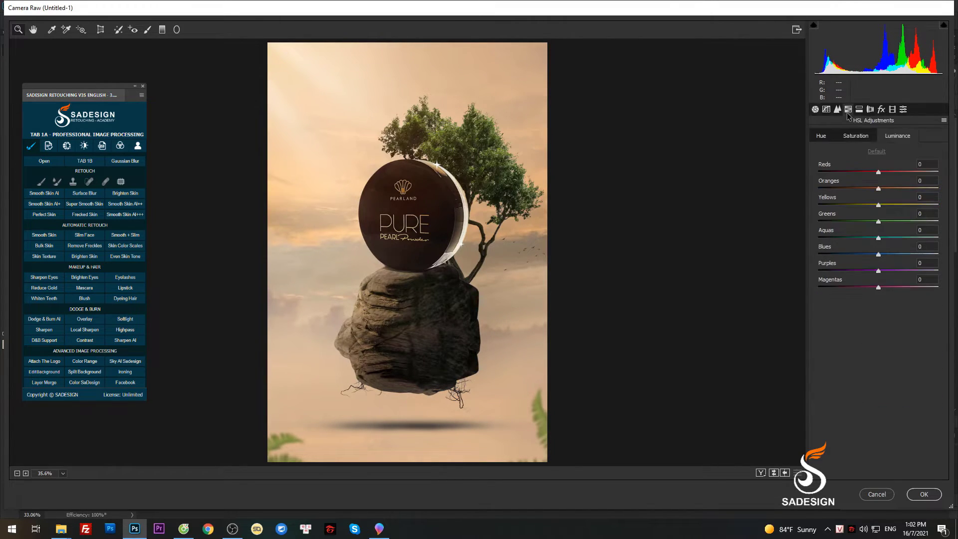
pyautogui.click(855, 137)
pyautogui.moveTo(881, 197)
pyautogui.mouseDown()
pyautogui.moveTo(891, 197)
pyautogui.moveTo(882, 182)
pyautogui.mouseUp()
pyautogui.click(899, 137)
pyautogui.click(860, 139)
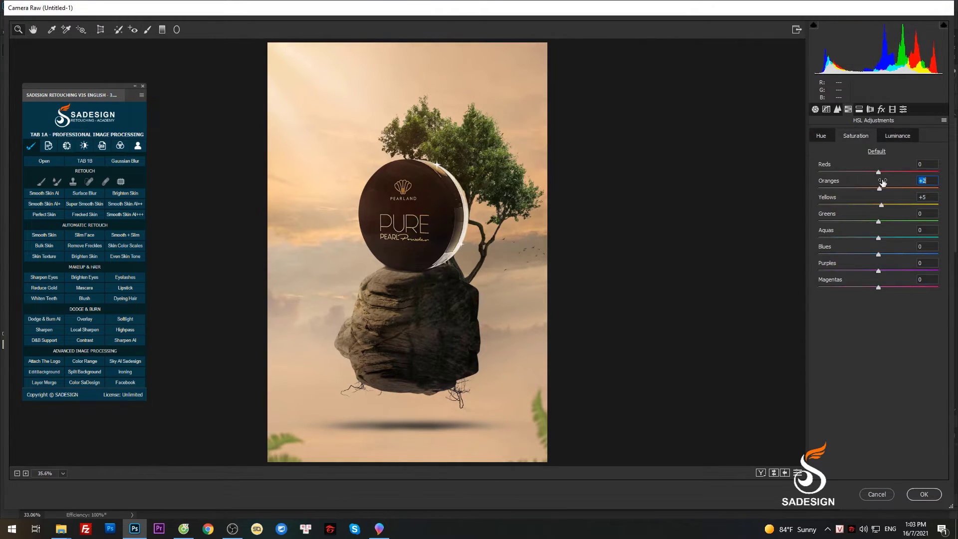
pyautogui.moveTo(879, 219); pyautogui.dragTo(910, 212)
pyautogui.click(897, 136)
pyautogui.moveTo(889, 214); pyautogui.dragTo(887, 212)
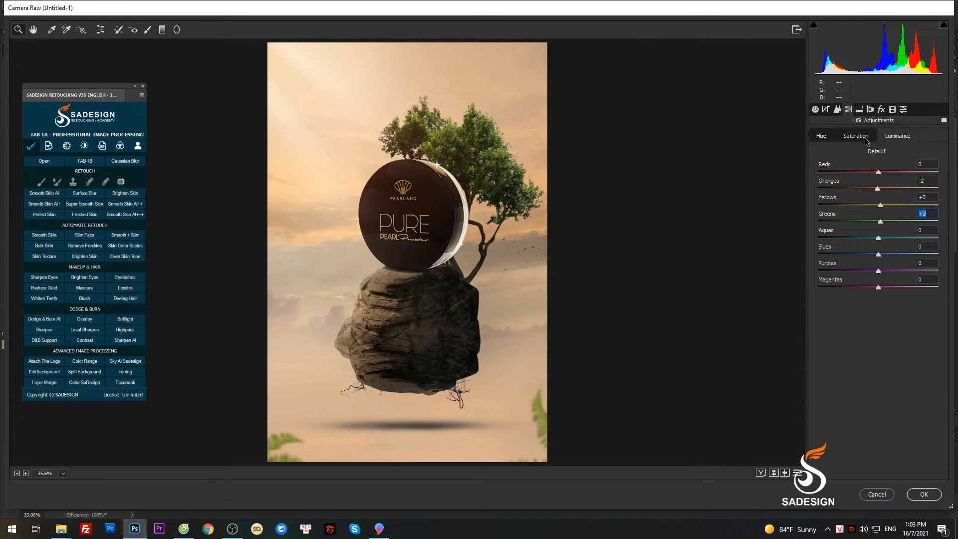
pyautogui.click(882, 109)
pyautogui.moveTo(884, 230); pyautogui.dragTo(880, 230)
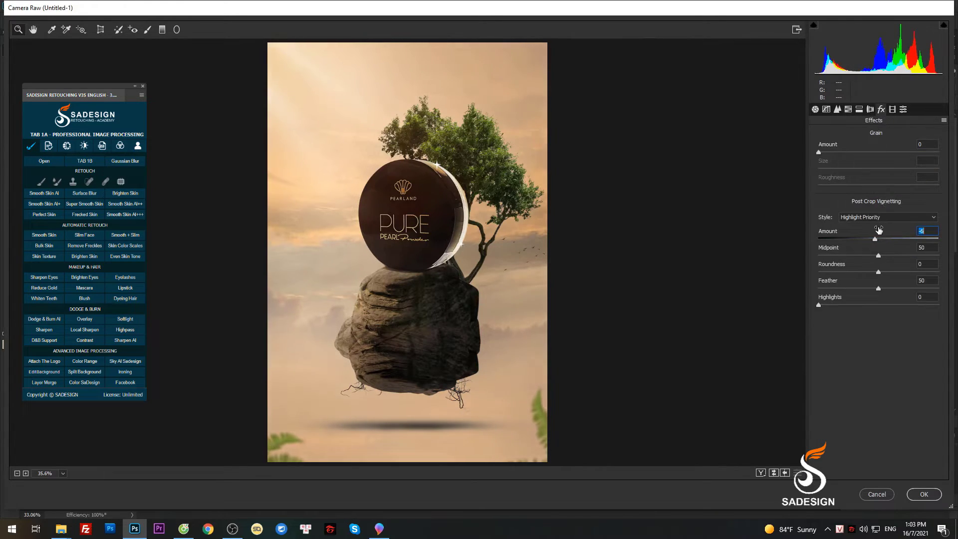
# Add Grain 8, Sharpening 48 with edge masking, and Luminance noise reduction 5
pyautogui.click(828, 152)
pyautogui.click(827, 109)
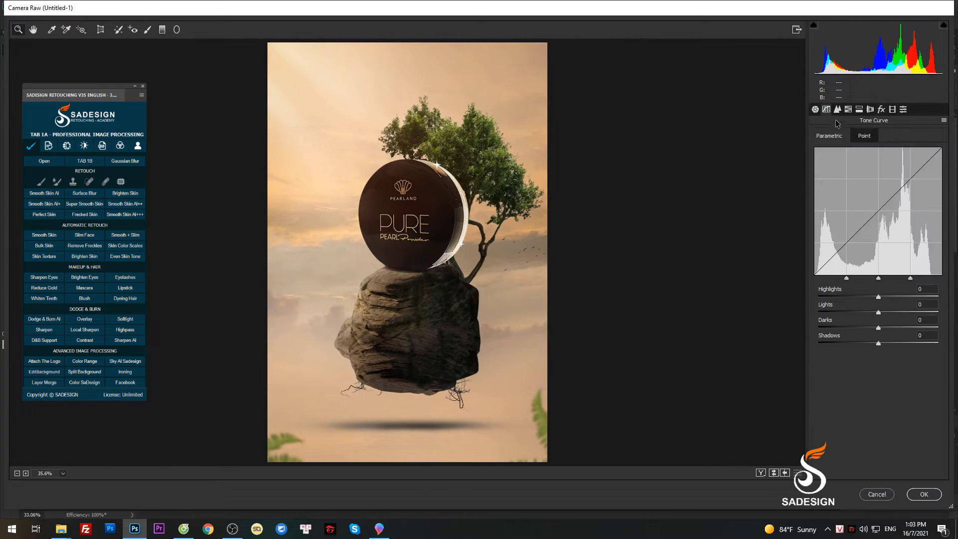
pyautogui.moveTo(817, 150); pyautogui.dragTo(857, 151)
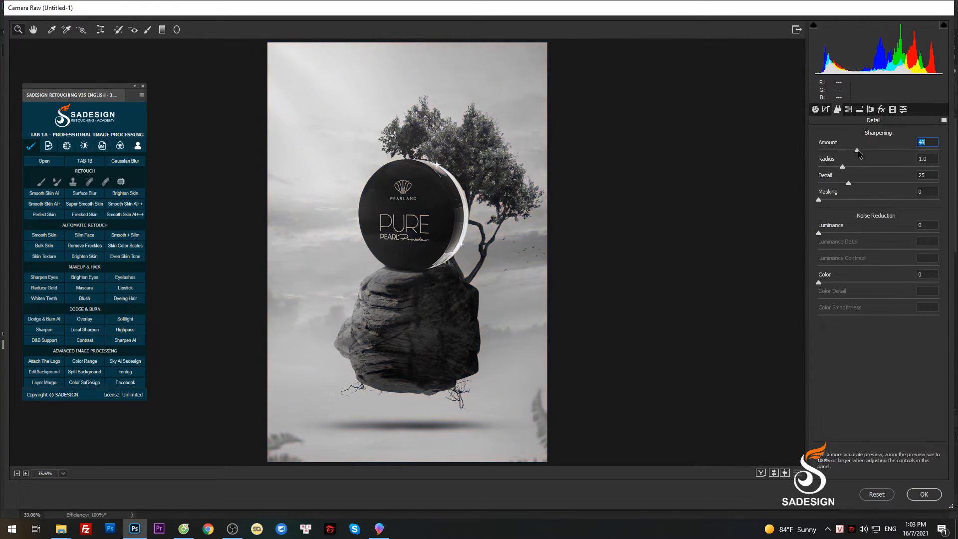
pyautogui.moveTo(822, 230); pyautogui.dragTo(825, 233)
pyautogui.moveTo(819, 200); pyautogui.dragTo(921, 200)
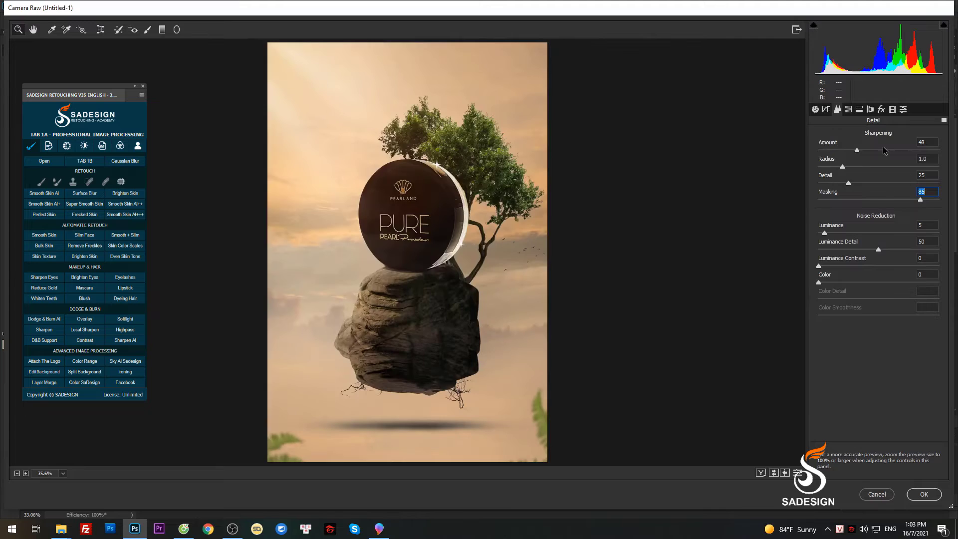
# Adjust the parametric tone curve, raise Exposure to +0.20, and apply the Camera Raw grade
pyautogui.click(826, 110)
pyautogui.moveTo(882, 289); pyautogui.dragTo(879, 336)
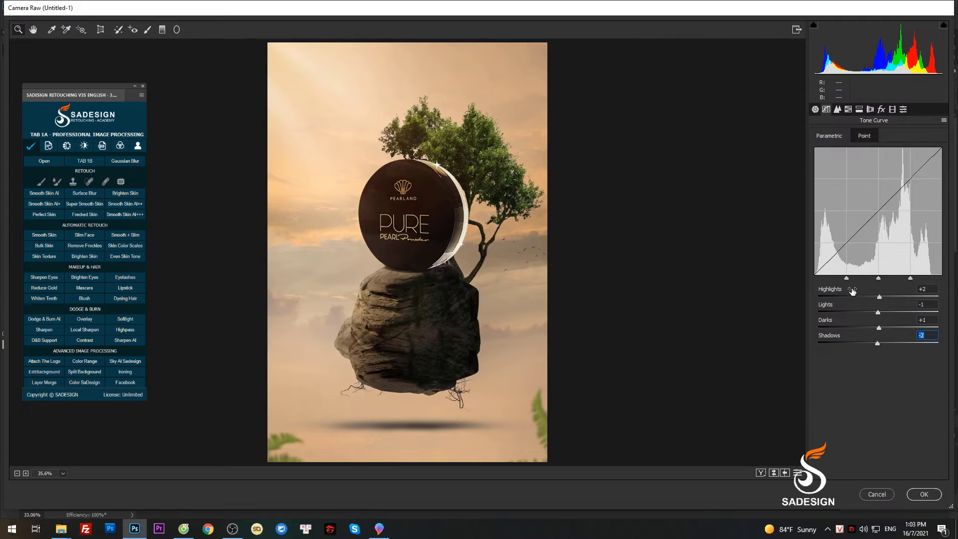
pyautogui.scroll(-1, 603, 216)
pyautogui.press('Up')
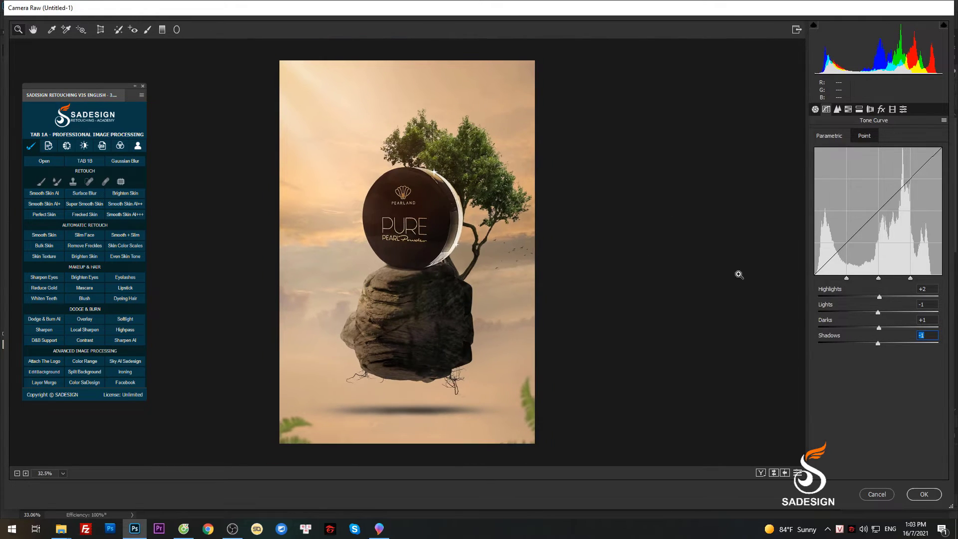
pyautogui.click(816, 108)
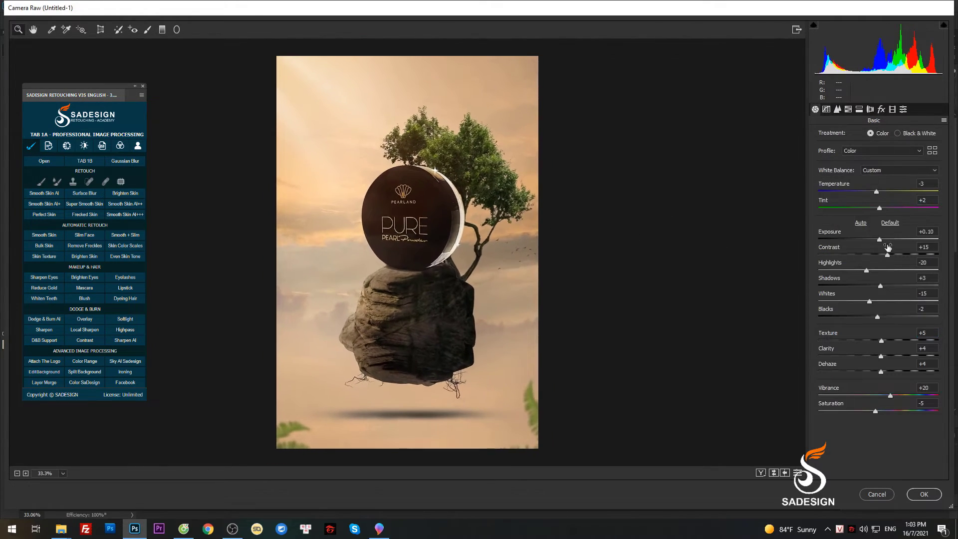
pyautogui.click(879, 238)
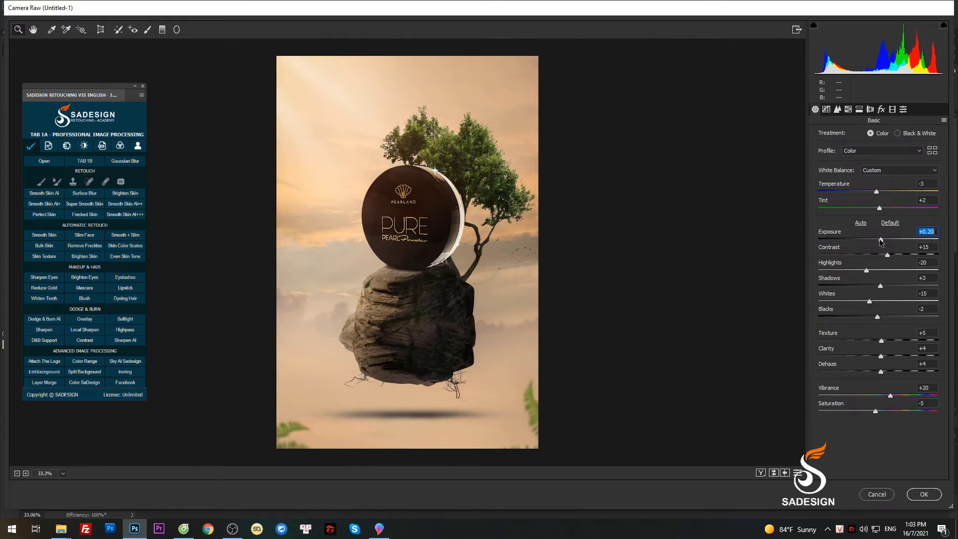
pyautogui.click(926, 494)
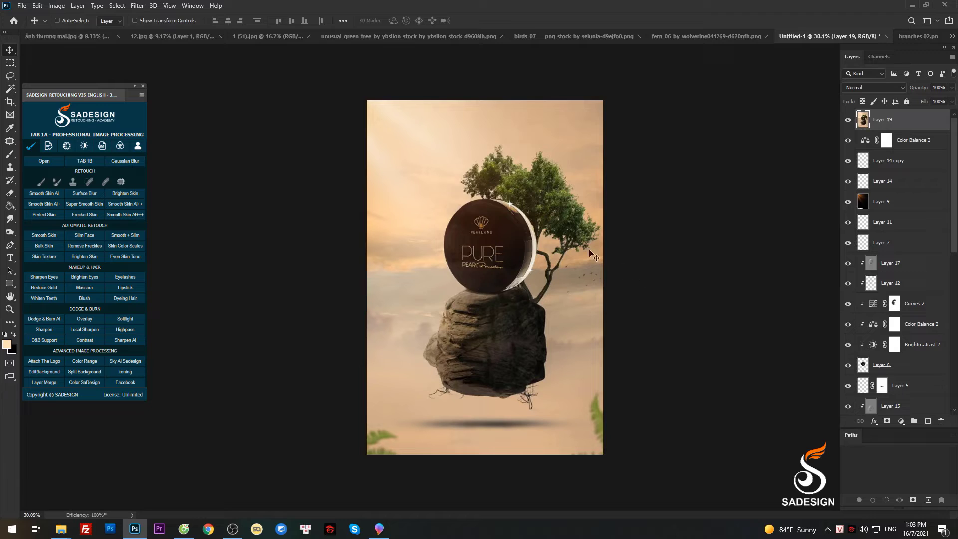
# Apply Color Efex Pro 4's Cross Processing filter as a new layer
pyautogui.click(138, 6)
pyautogui.moveTo(195, 238)
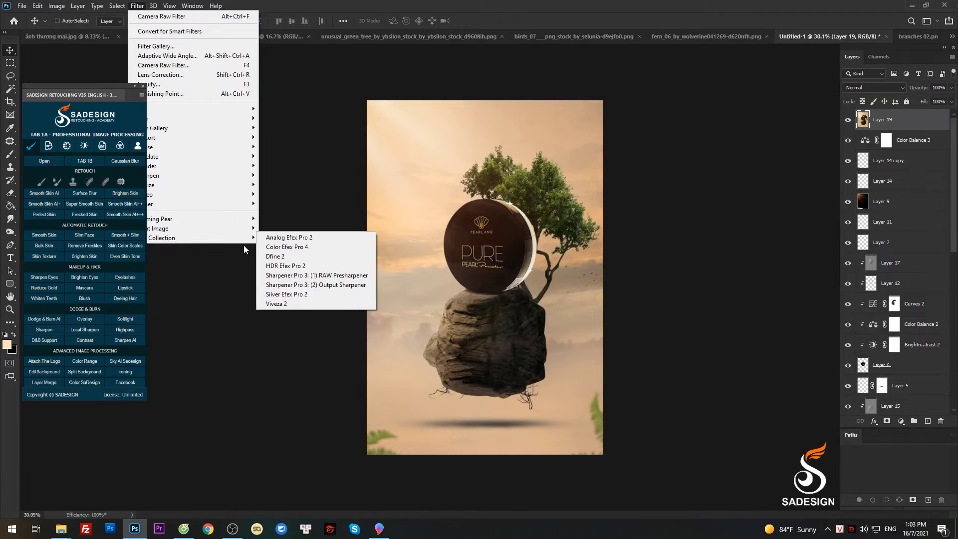
pyautogui.click(262, 248)
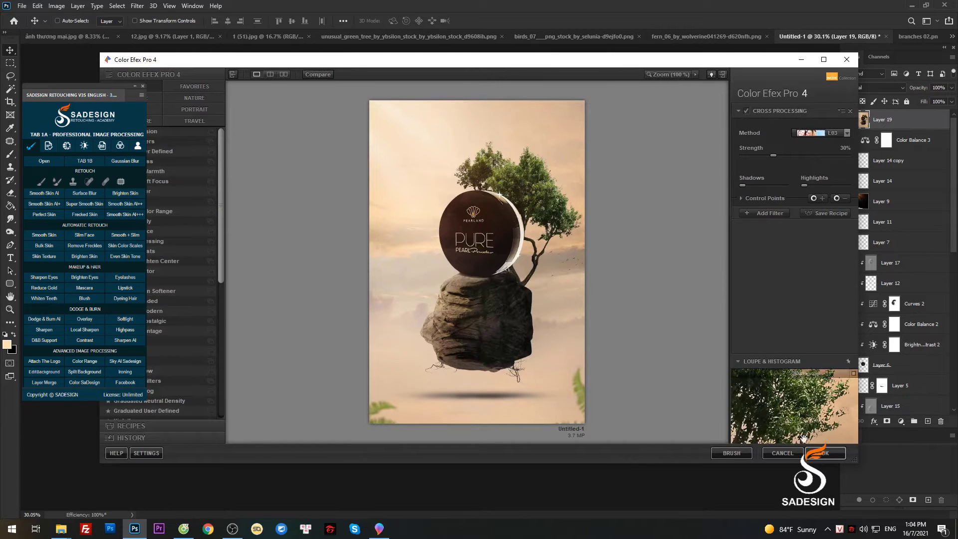
pyautogui.click(824, 453)
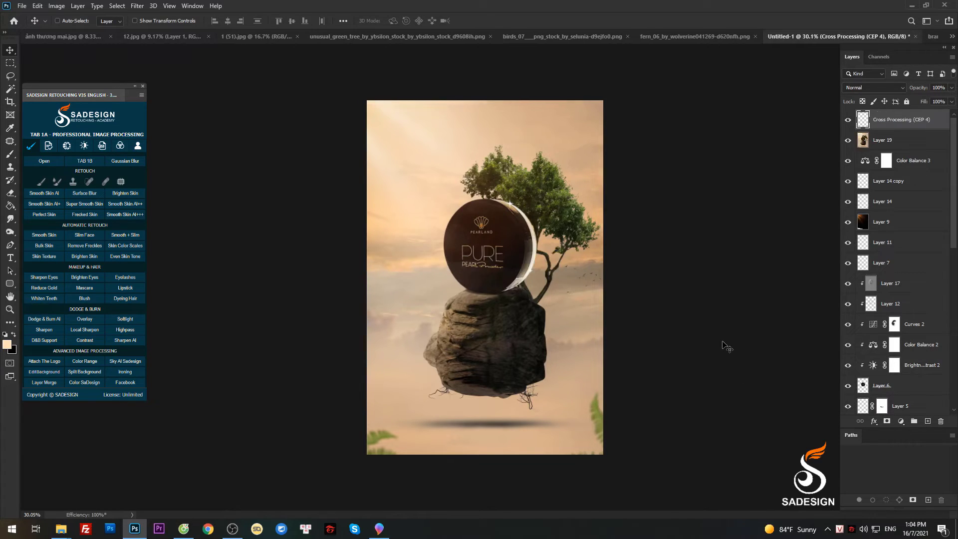
# Fade the cross-processing layer to 75%, stamp and duplicate a merged layer, and blur it 7 px
pyautogui.moveTo(951, 90); pyautogui.dragTo(939, 100)
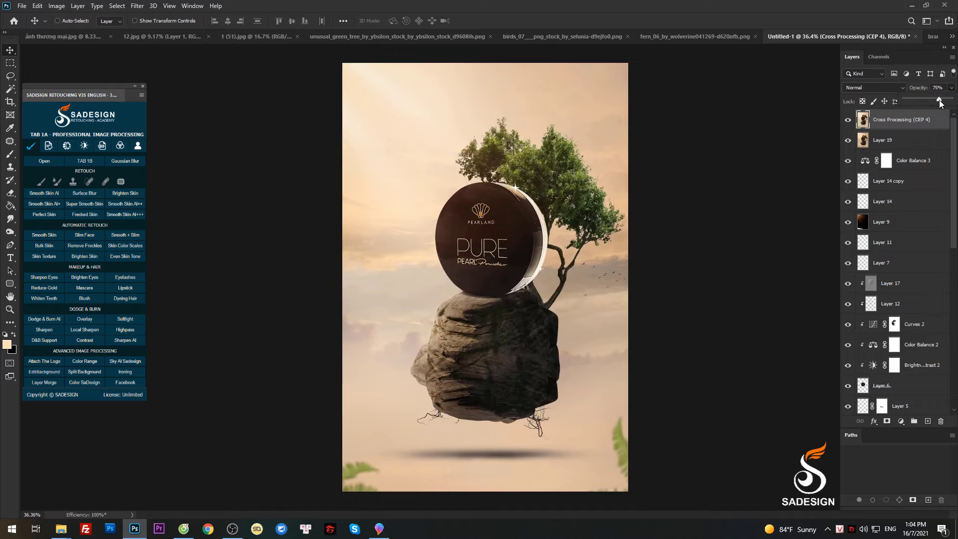
pyautogui.hotkey('ctrl', 'alt', 'shift', 'e')
pyautogui.hotkey('ctrl', 'j')
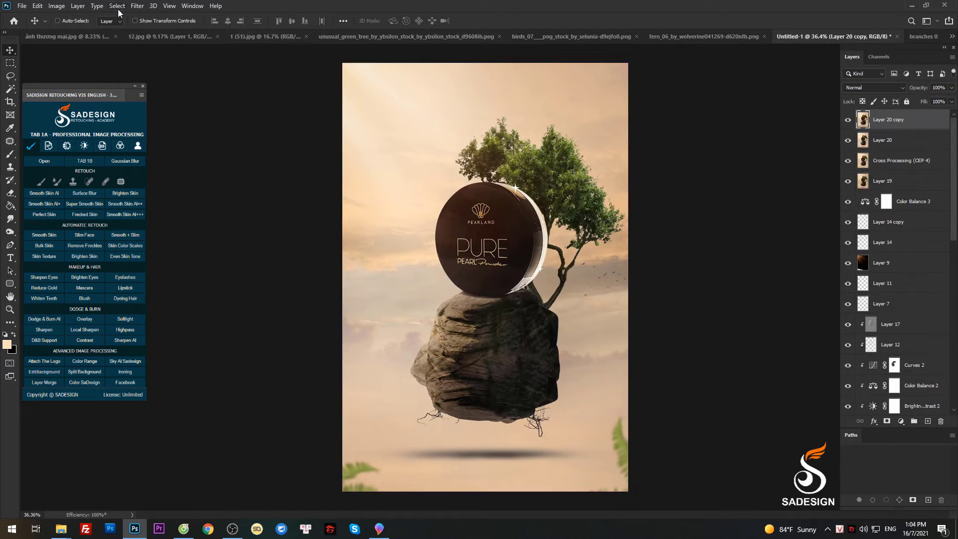
pyautogui.click(137, 5)
pyautogui.moveTo(194, 118)
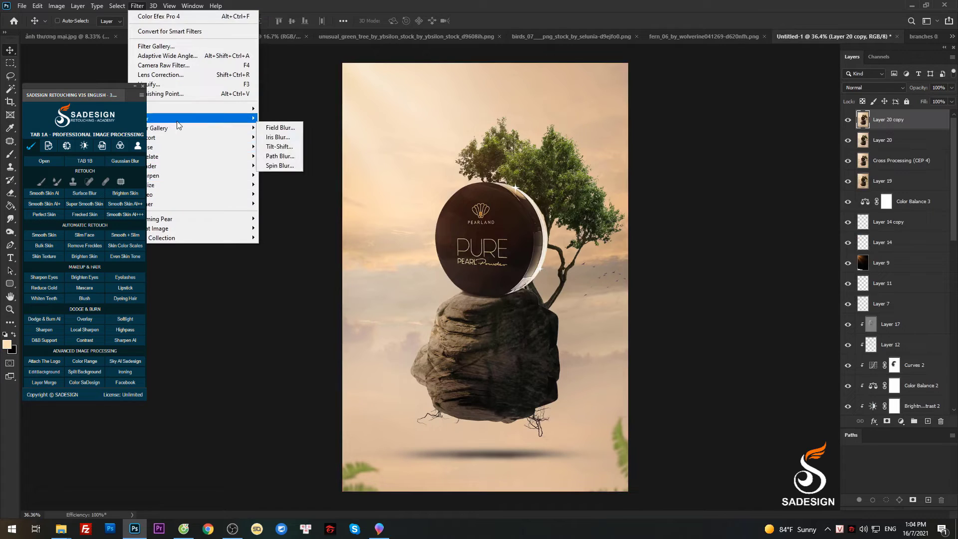
pyautogui.click(279, 156)
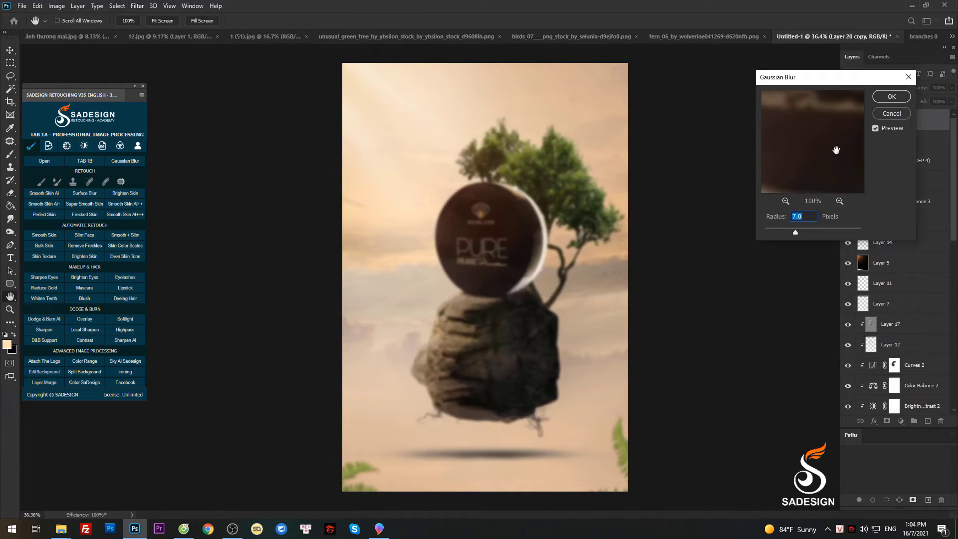
pyautogui.click(887, 98)
# Paint black brush strokes over the compact and tree, undoing the last stroke
pyautogui.press('b')
pyautogui.press('x')
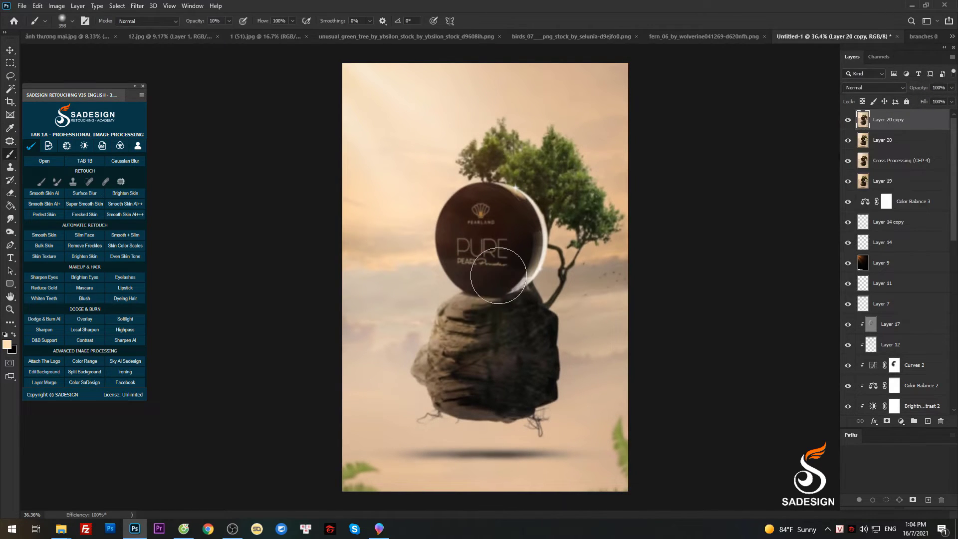
pyautogui.press('d')
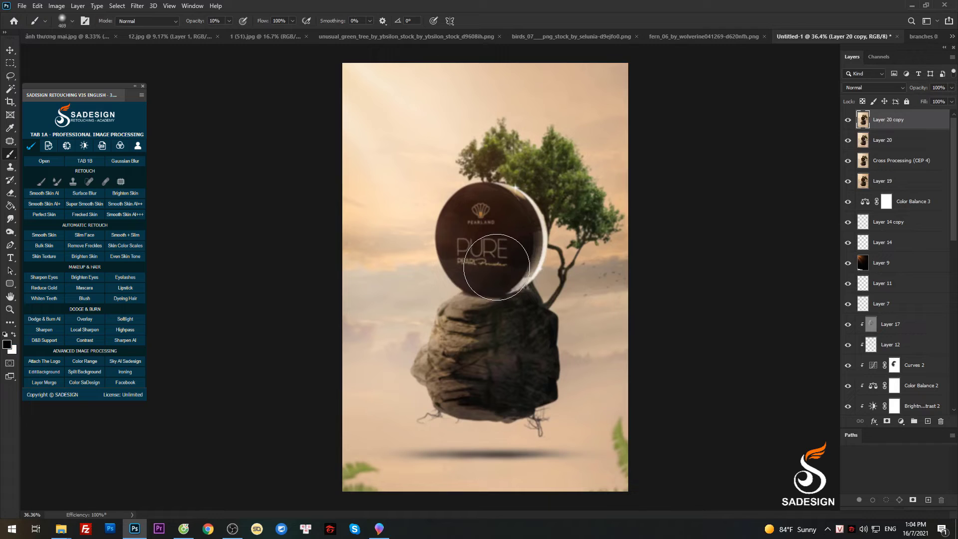
pyautogui.moveTo(469, 245); pyautogui.dragTo(513, 284)
pyautogui.press('7')
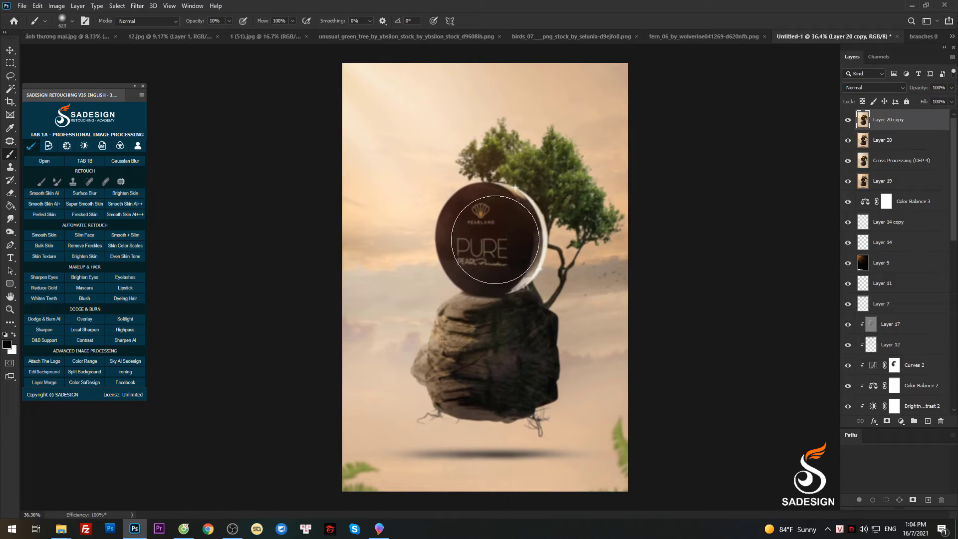
pyautogui.moveTo(486, 240); pyautogui.dragTo(508, 192)
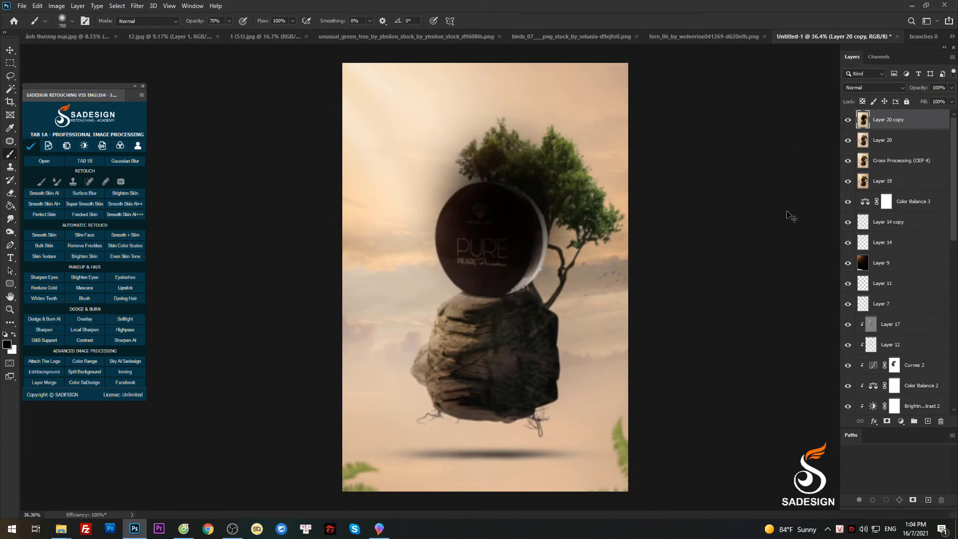
pyautogui.hotkey('ctrl', 'z')
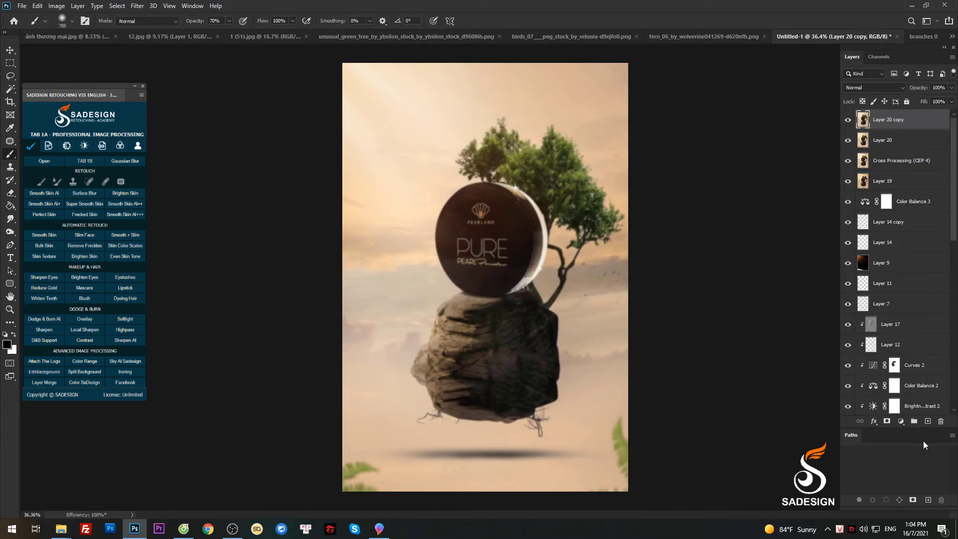
# Reapply the Gaussian blur to the top copy and add a layer mask to it
pyautogui.click(138, 7)
pyautogui.moveTo(200, 118)
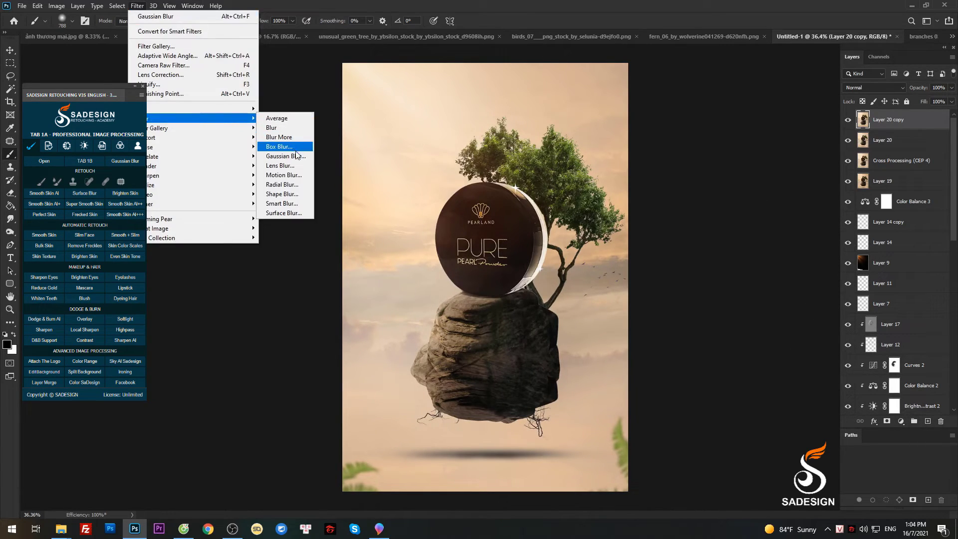
pyautogui.click(295, 156)
pyautogui.press('Return')
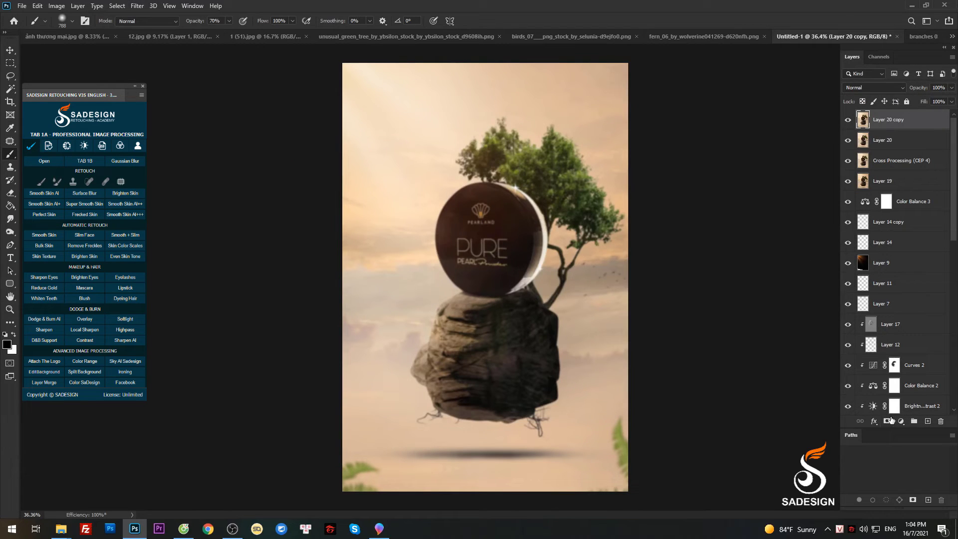
pyautogui.click(887, 420)
# Paint the mask with a large 65% black brush to thin the blur overall
pyautogui.press('6')
pyautogui.scroll(-1, 498, 262)
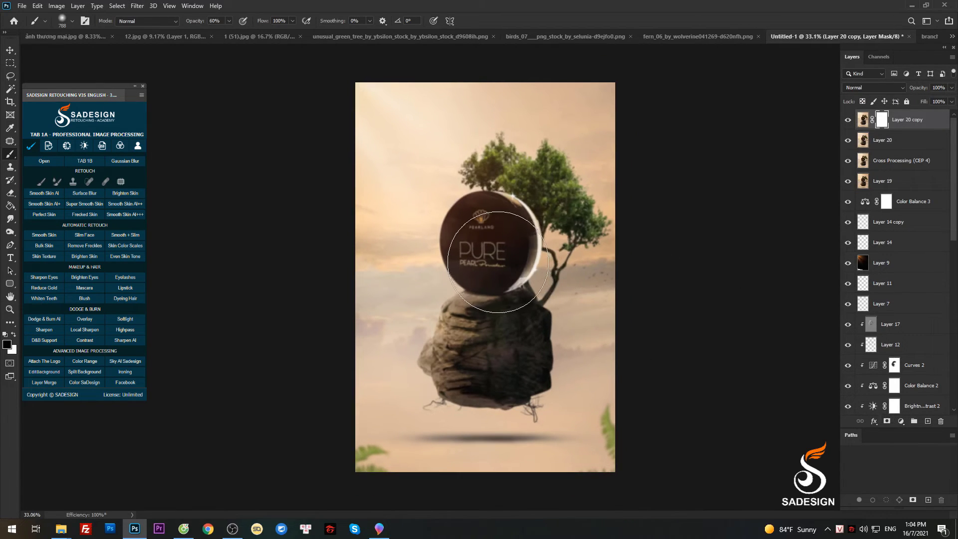
pyautogui.press('6')
pyautogui.press('5')
pyautogui.scroll(-1, 456, 246)
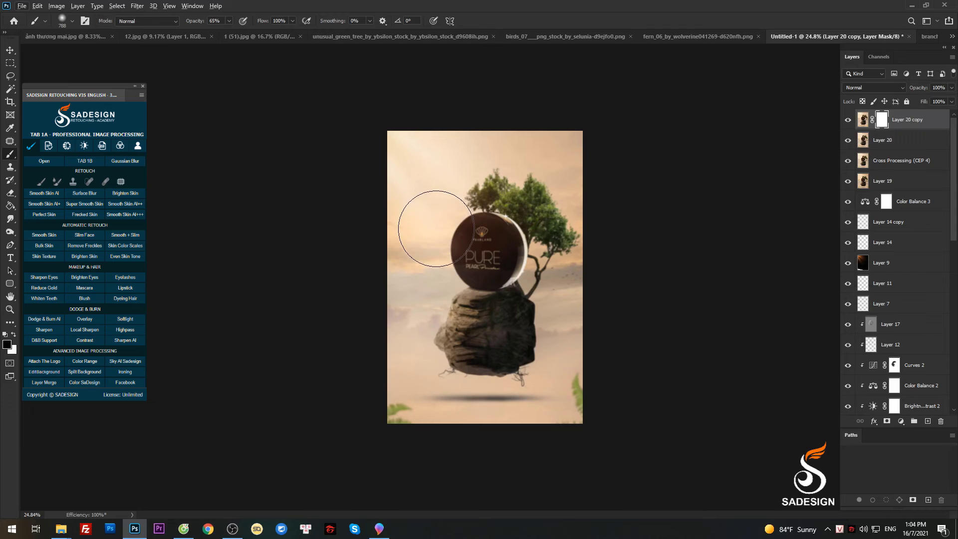
pyautogui.keyDown('alt'); pyautogui.rightClick(437, 231); pyautogui.keyUp('alt')
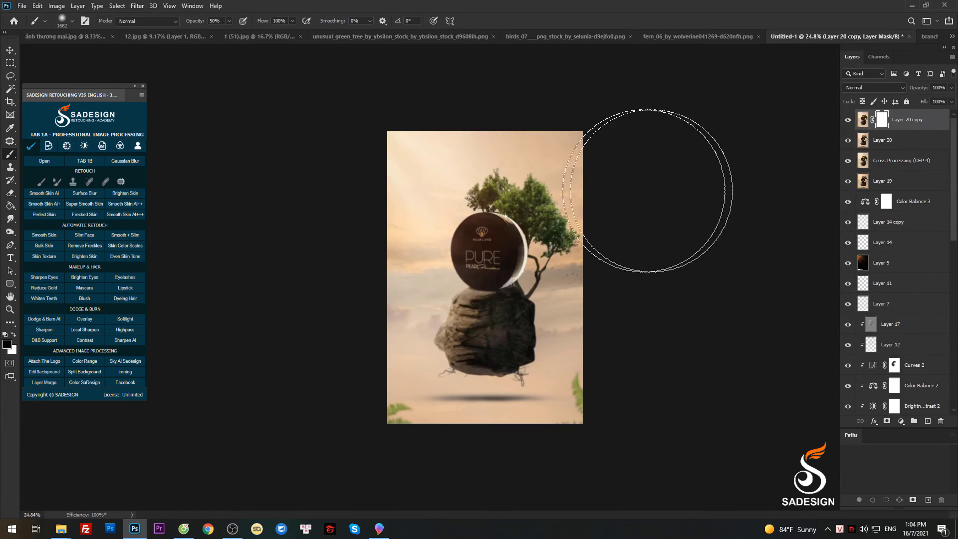
pyautogui.moveTo(407, 378)
pyautogui.mouseDown()
pyautogui.moveTo(594, 396)
pyautogui.moveTo(481, 192)
pyautogui.moveTo(427, 214)
pyautogui.moveTo(489, 380)
pyautogui.mouseUp()
pyautogui.keyDown('alt'); pyautogui.rightClick(459, 309); pyautogui.keyUp('alt')
pyautogui.scroll(3, 487, 274)
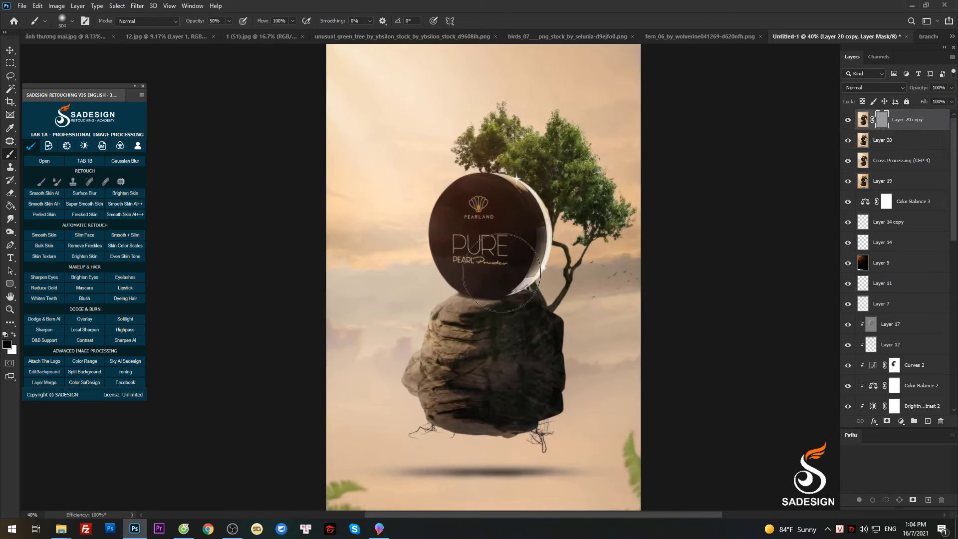
pyautogui.press('7')
# Mask the blur off the PEARLAND logo, compact edge and rock with resized black brushes
pyautogui.keyDown('alt'); pyautogui.rightClick(508, 268); pyautogui.keyUp('alt')
pyautogui.keyDown('alt'); pyautogui.rightClick(473, 221); pyautogui.keyUp('alt')
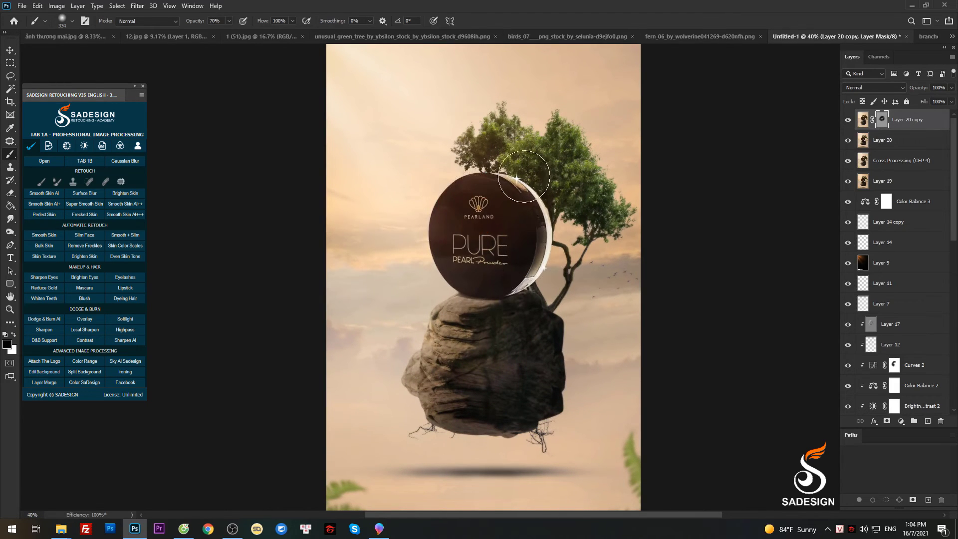
pyautogui.keyDown('alt'); pyautogui.rightClick(510, 134); pyautogui.keyUp('alt')
pyautogui.keyDown('alt'); pyautogui.rightClick(499, 397); pyautogui.keyUp('alt')
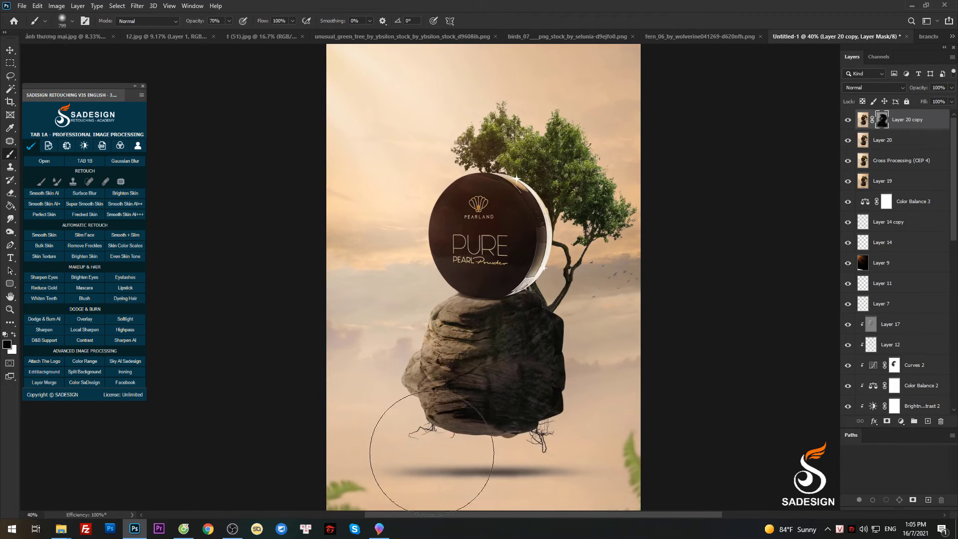
pyautogui.keyDown('alt'); pyautogui.rightClick(466, 382); pyautogui.keyUp('alt')
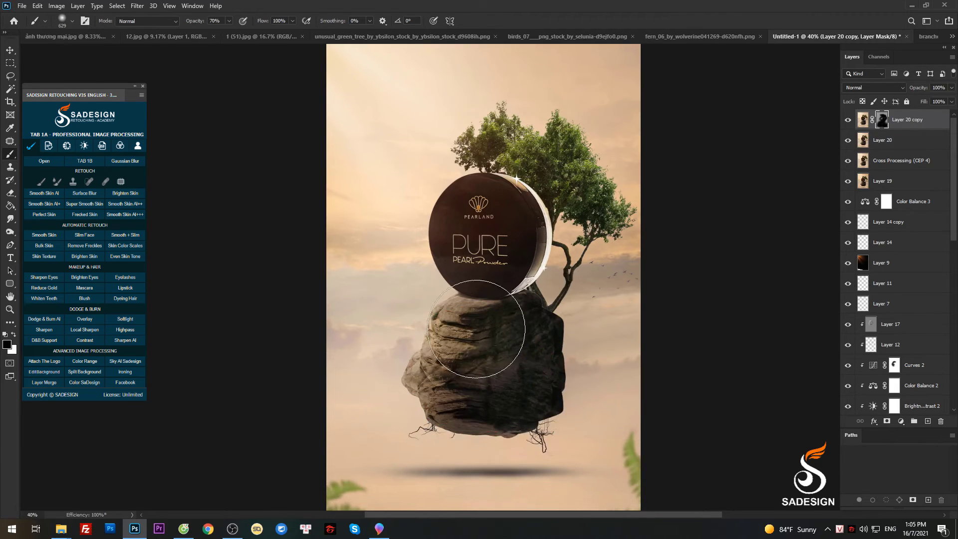
pyautogui.keyDown('alt'); pyautogui.rightClick(509, 306); pyautogui.keyUp('alt')
pyautogui.scroll(-1, 512, 407)
pyautogui.press(']')
pyautogui.press(']')
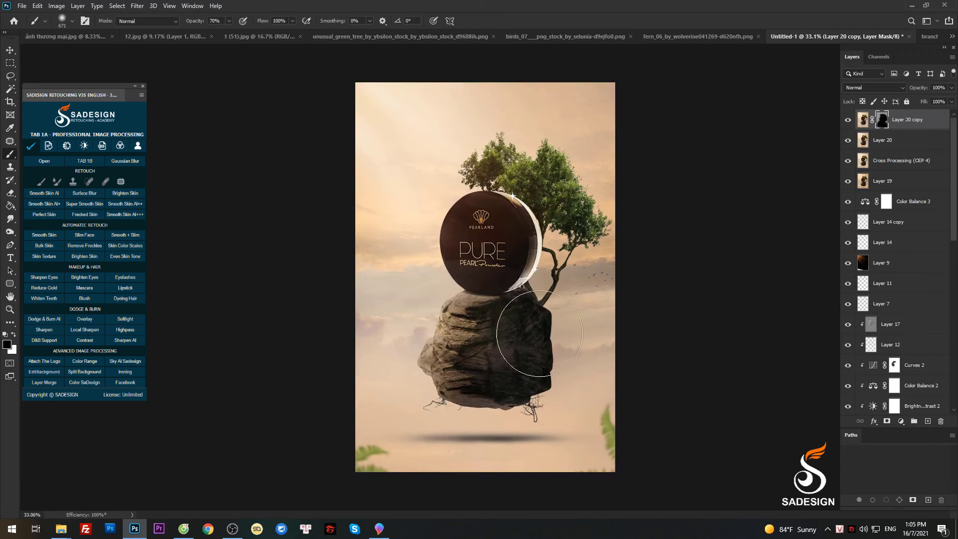
# Touch up the mask with a small 20%-opacity white brush
pyautogui.press('x')
pyautogui.press('2')
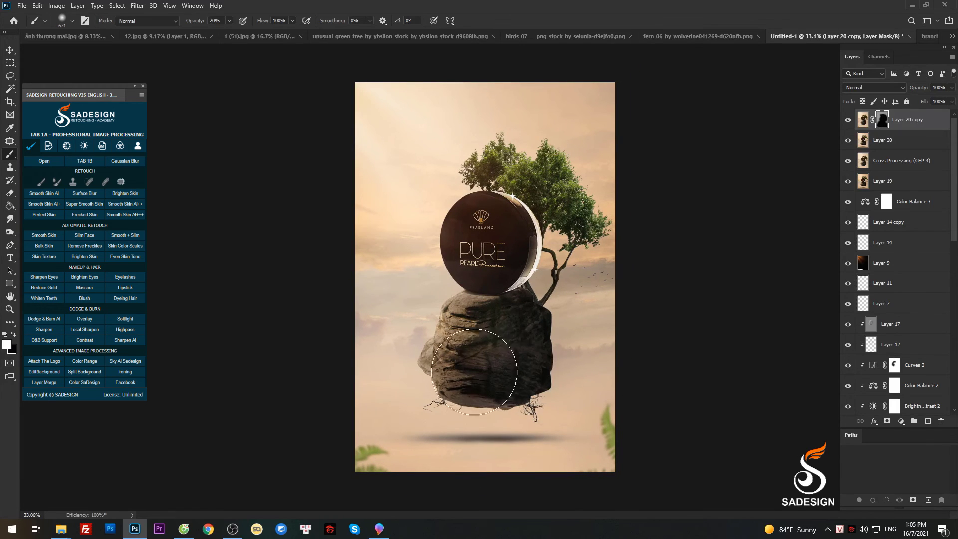
pyautogui.scroll(1, 469, 364)
pyautogui.press('[')
pyautogui.press('[')
pyautogui.press('[')
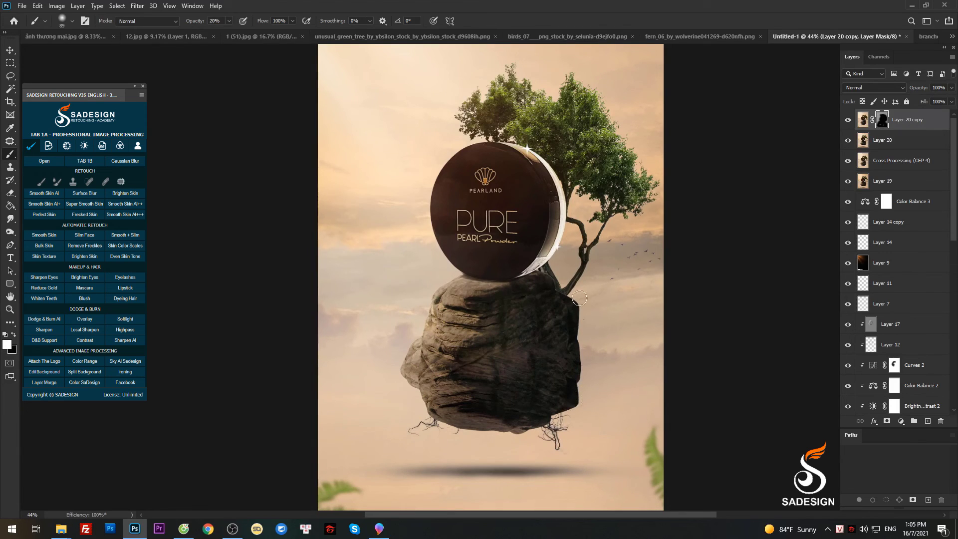
pyautogui.scroll(3, 450, 280)
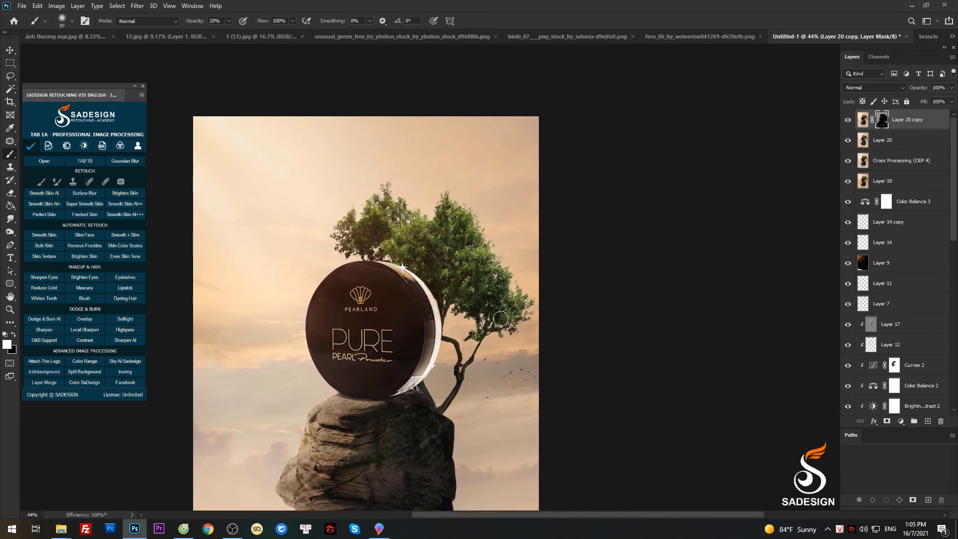
pyautogui.scroll(-3, 591, 258)
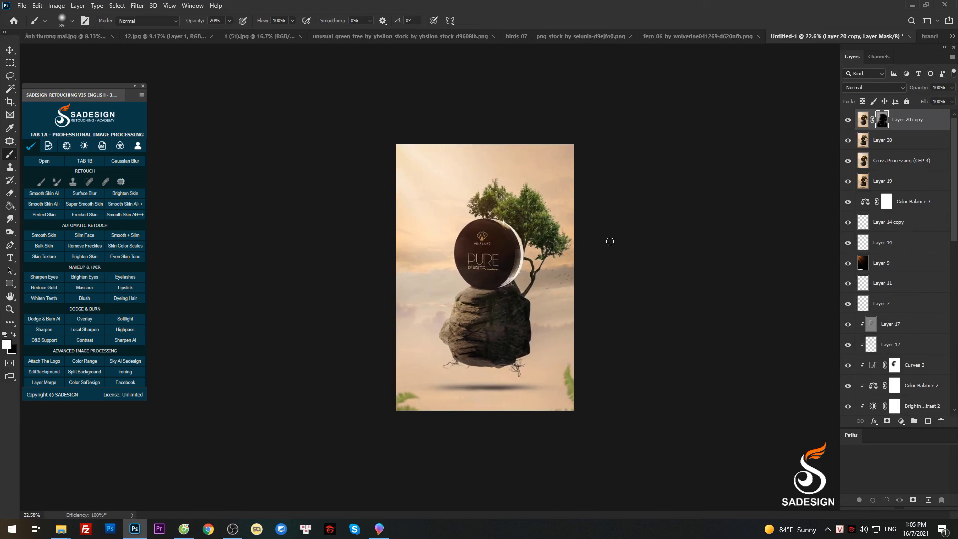
pyautogui.scroll(2, 509, 263)
pyautogui.press('v')
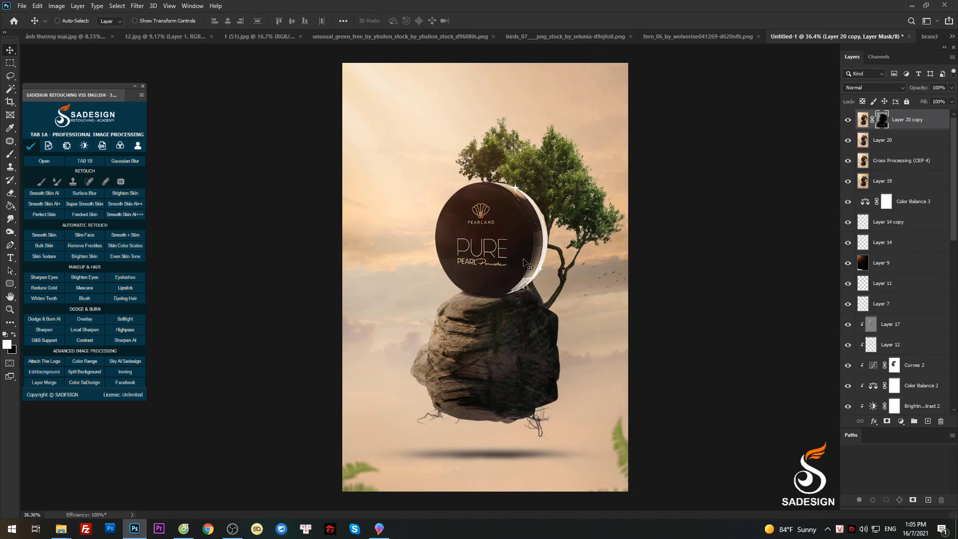